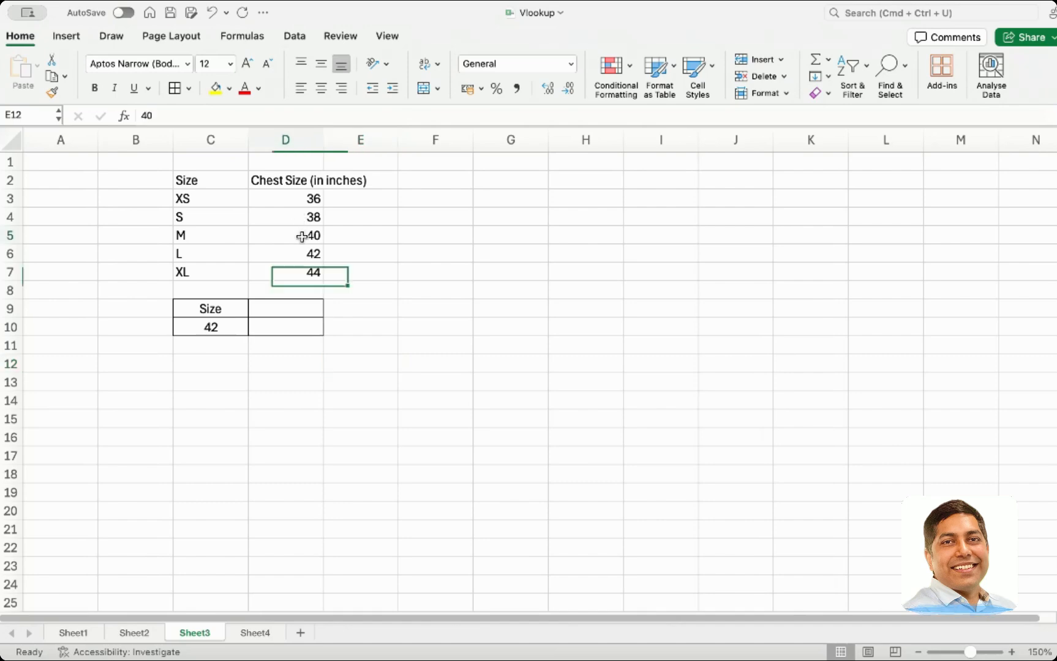
Examine the size and chest-size table and the lookup cells beneath it
click(226, 238)
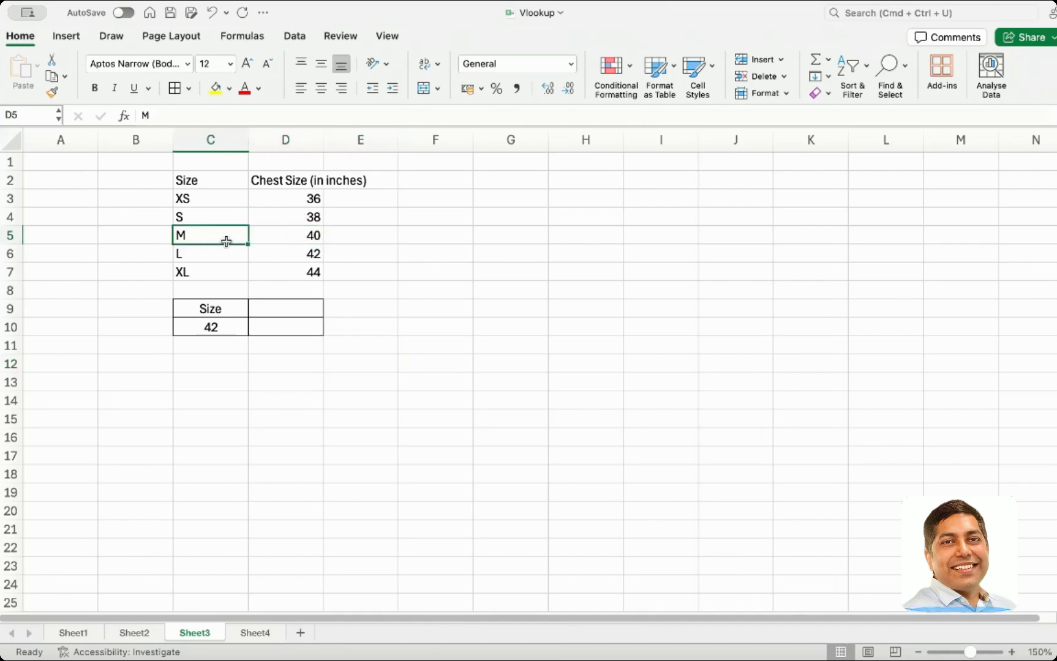
click(297, 218)
click(237, 216)
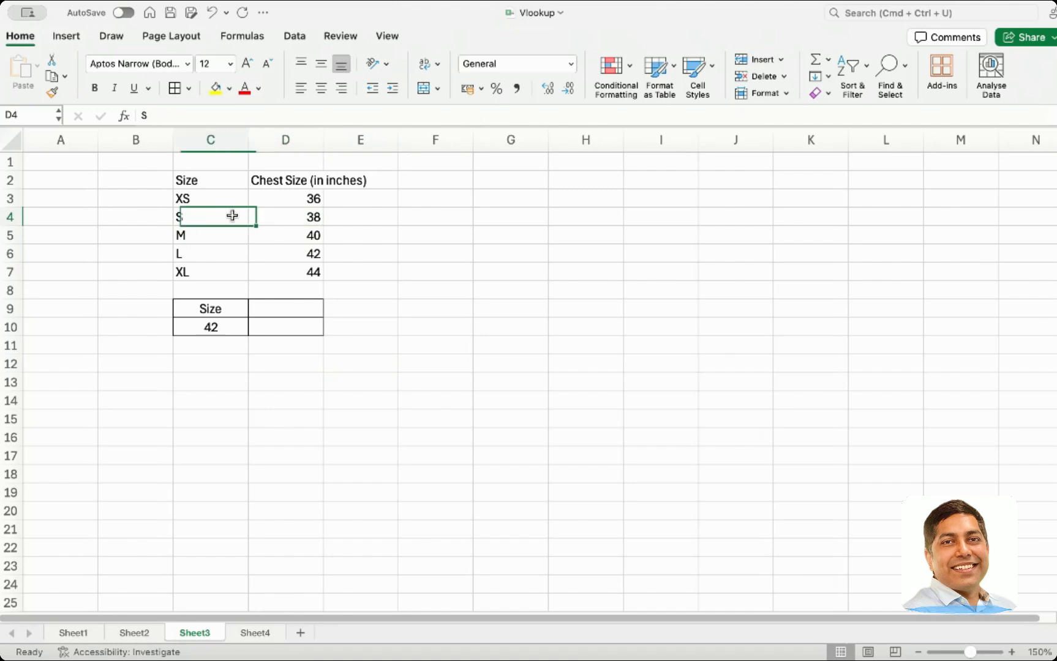
click(298, 273)
click(237, 272)
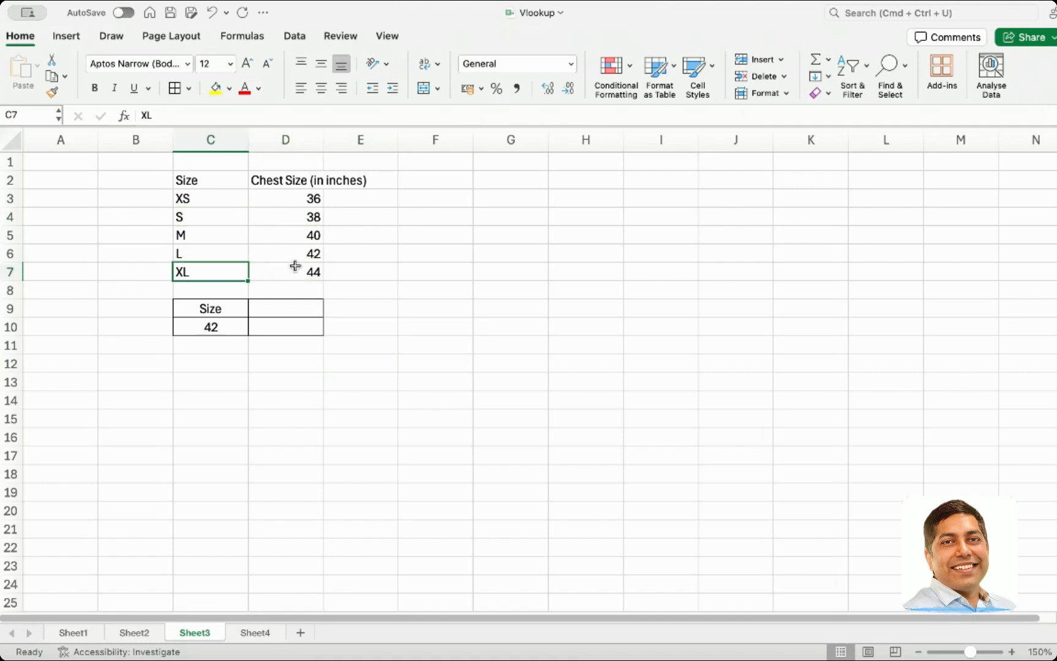
click(231, 328)
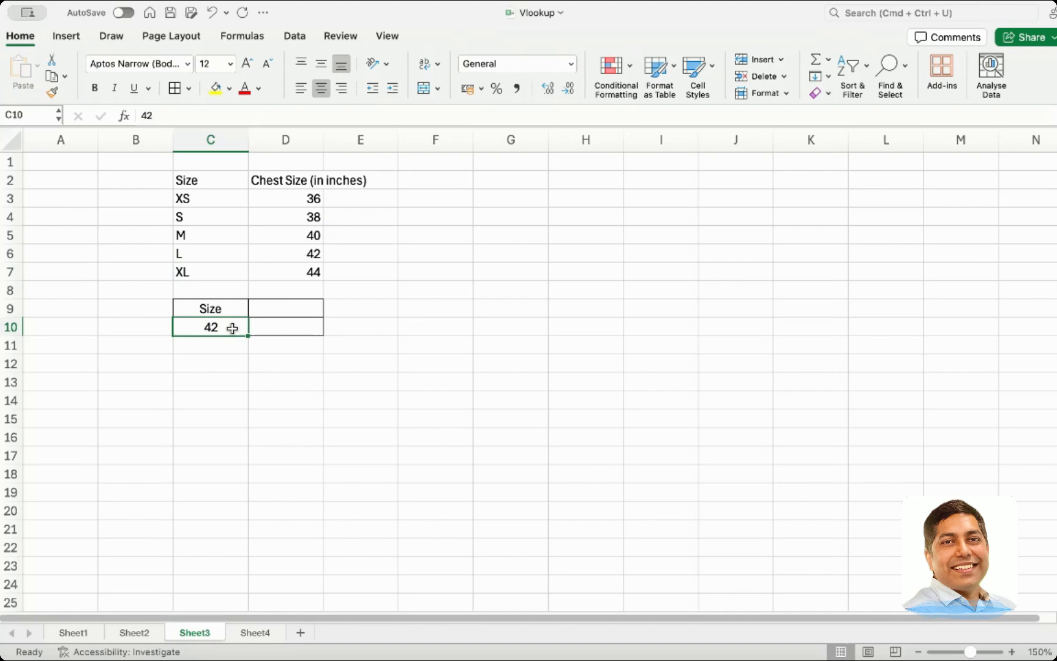
click(289, 308)
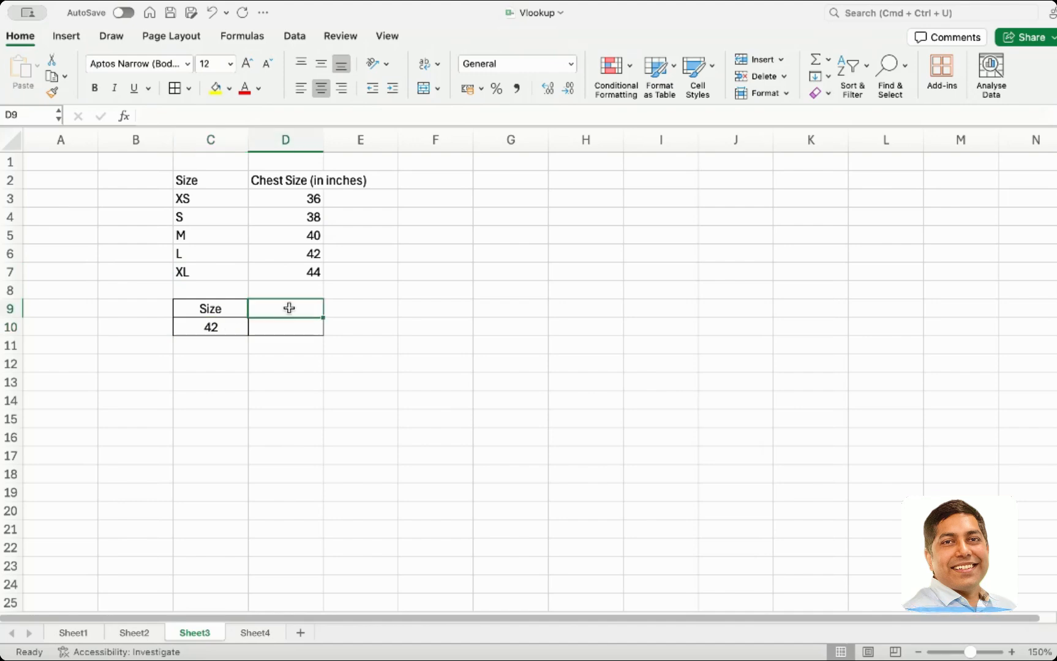
Relabel the lookup table headers as Chest Size in C9 and Size in D9
double_click(224, 308)
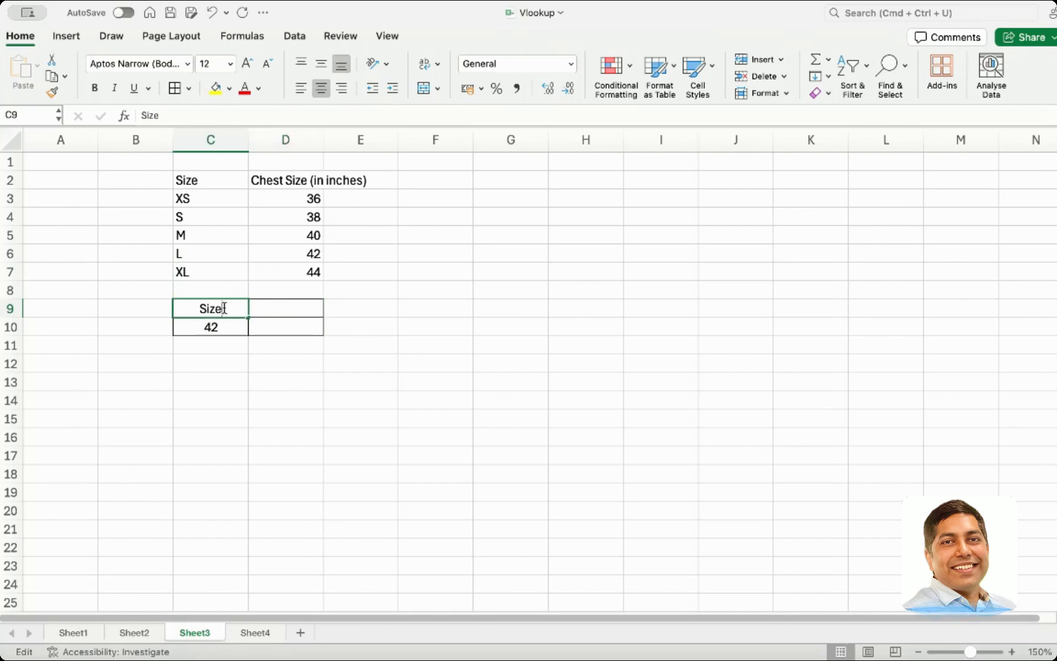
text(C)
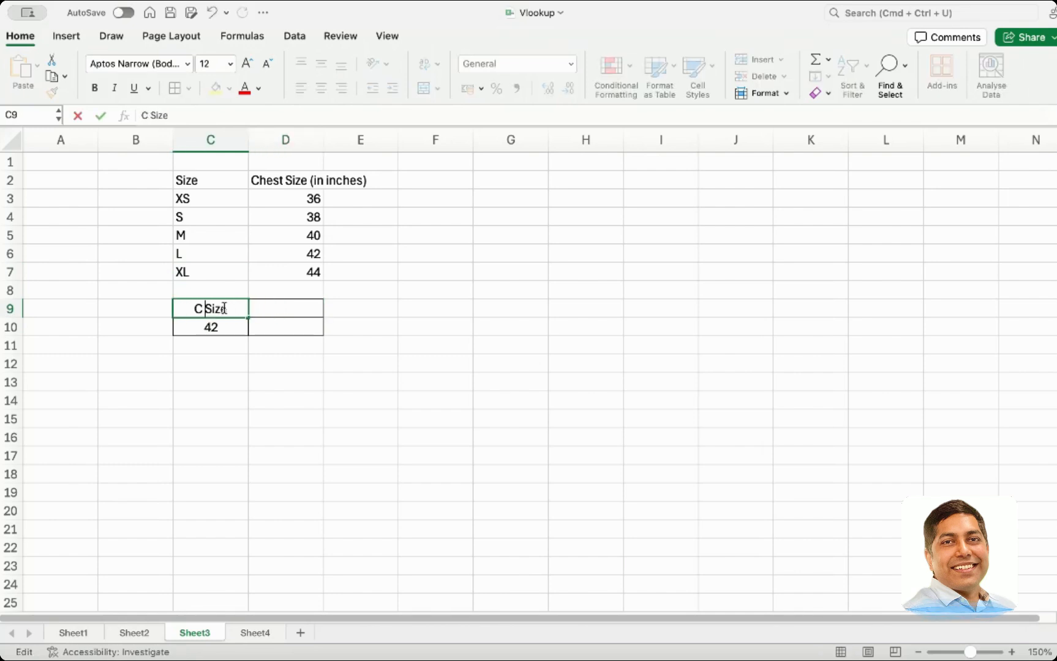
key(BackSpace)
text(hest)
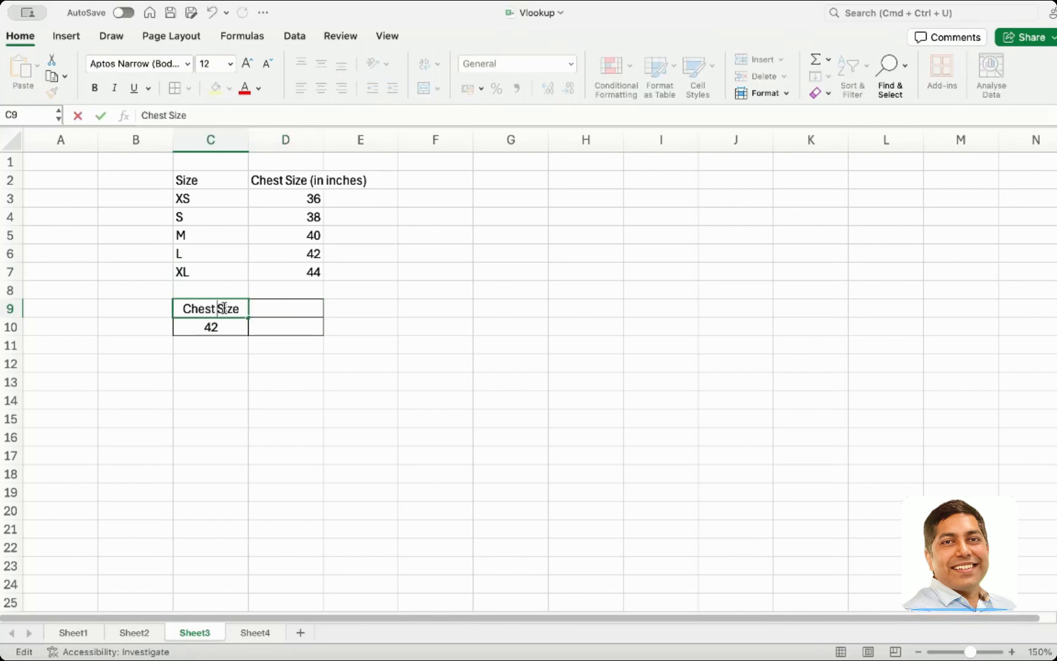
click(285, 306)
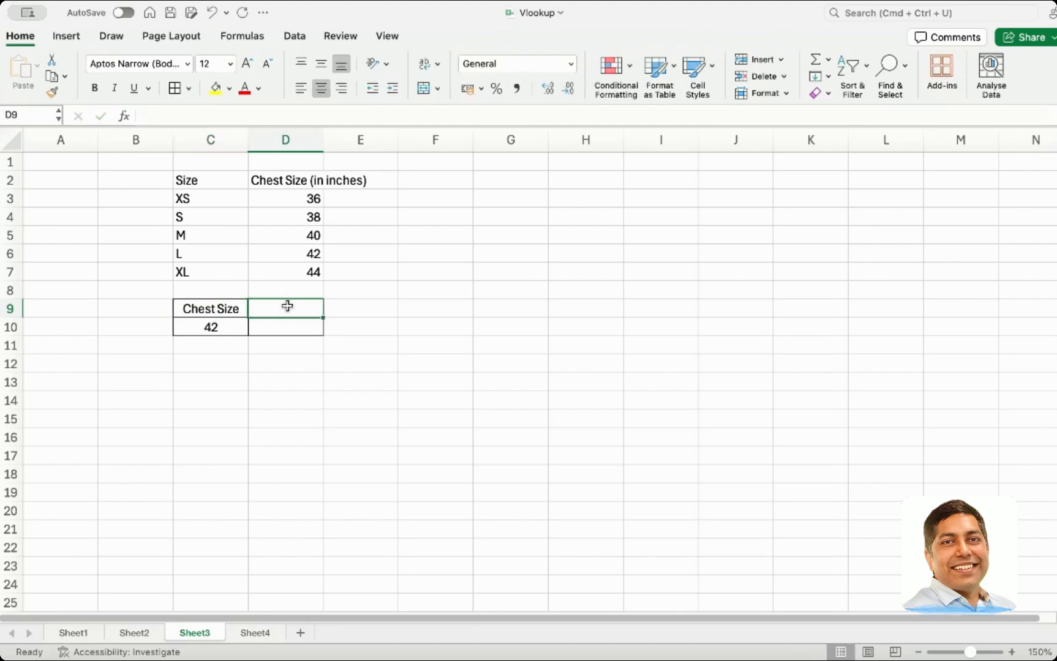
text(Size)
key(Return)
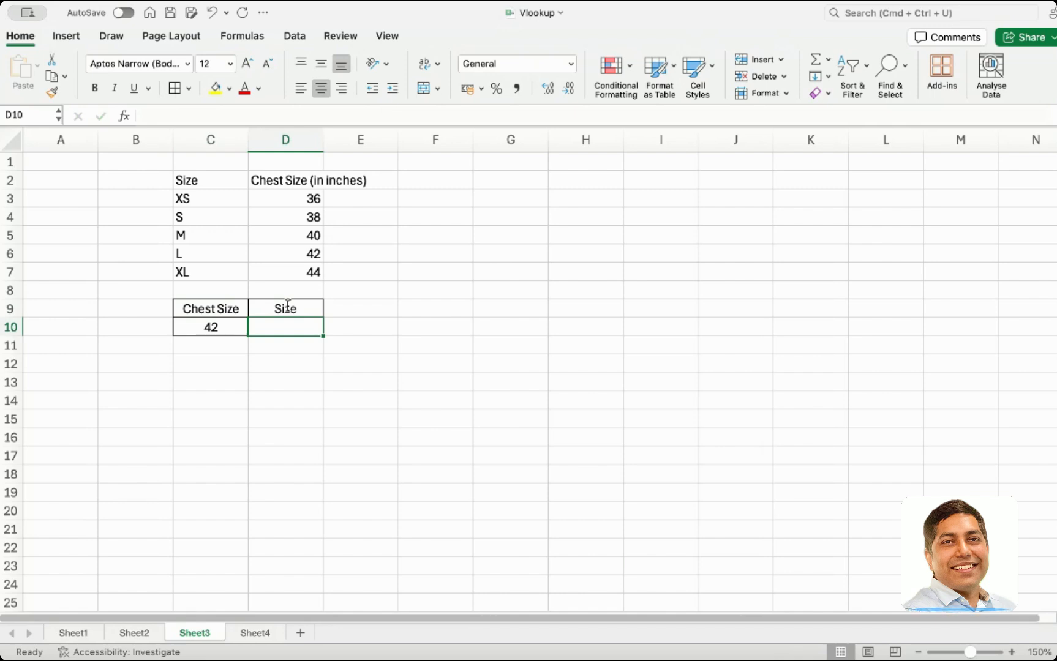
Enter the formula =IF(C10=D6,C6) in D10 to return the size for the chest size
text(=)
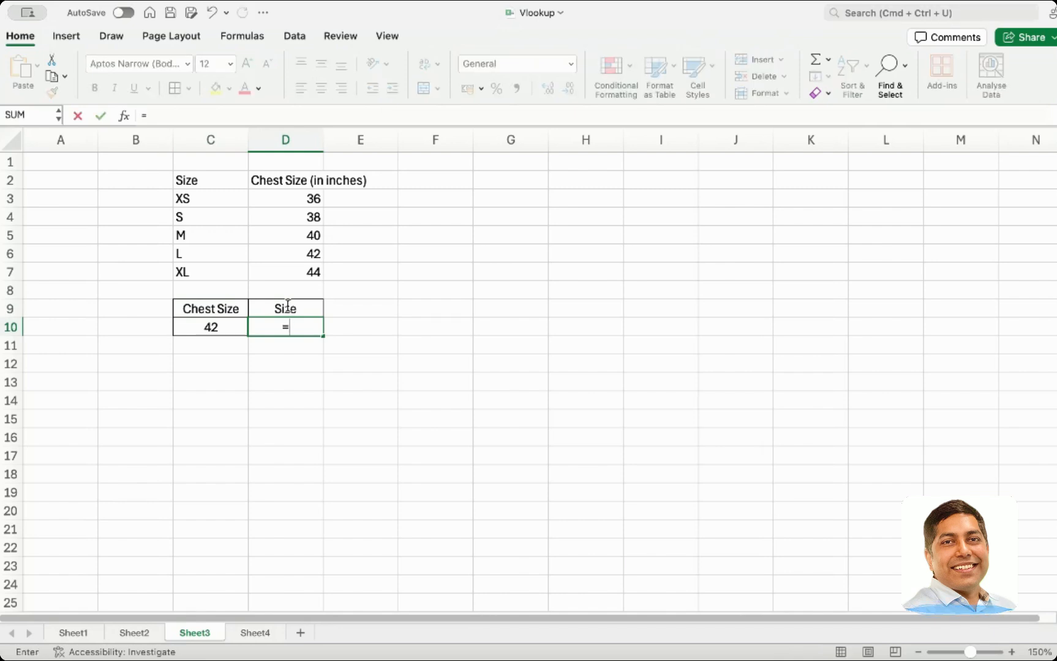
text(If()
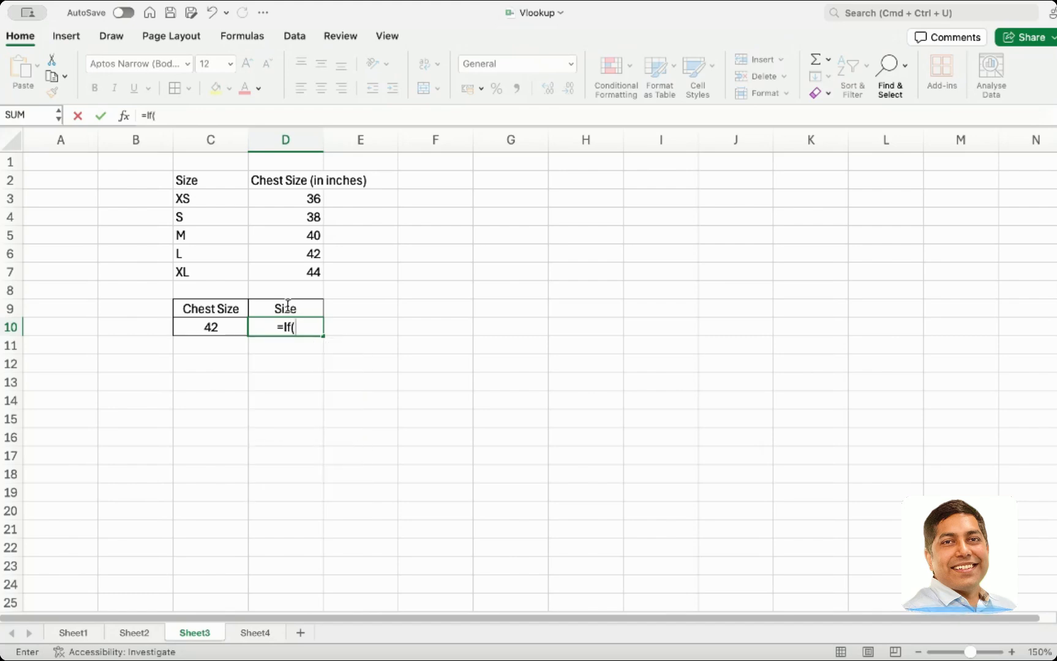
click(210, 326)
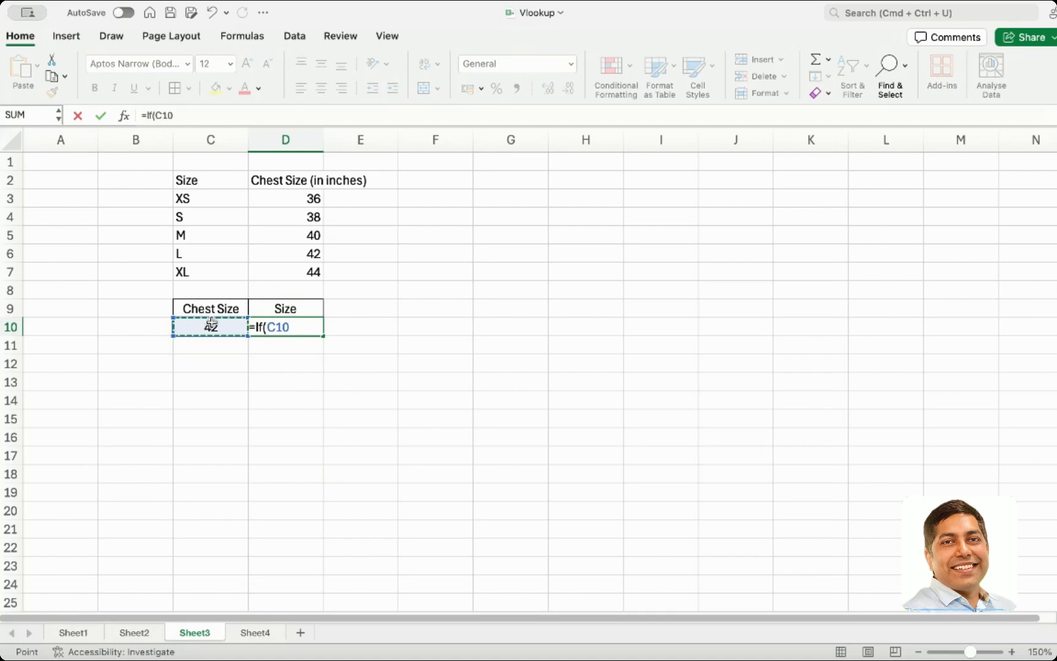
text(,)
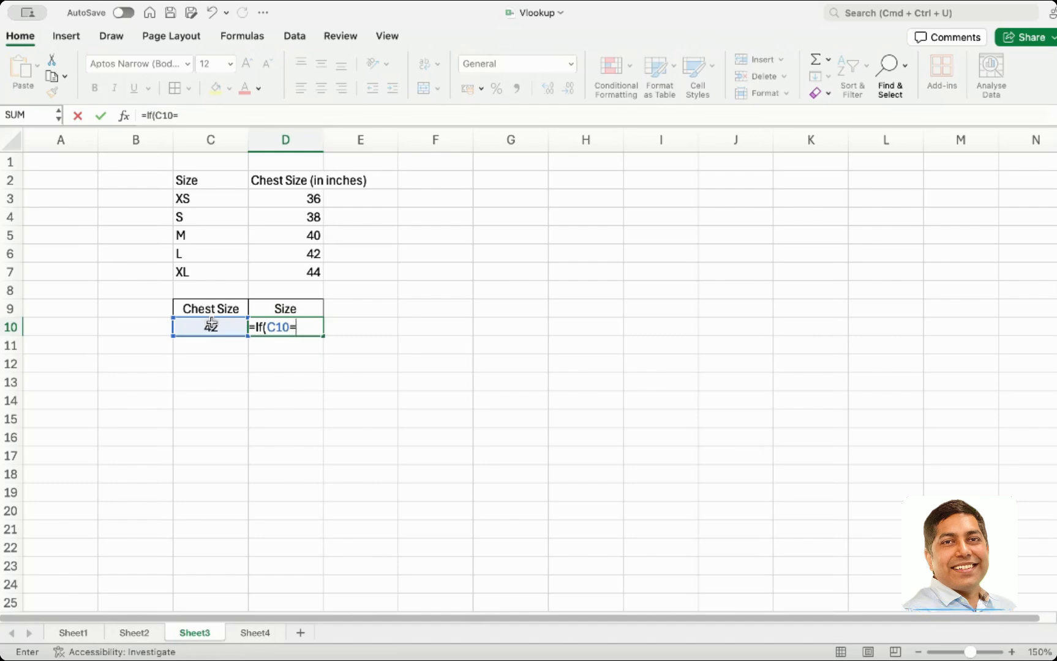
click(310, 255)
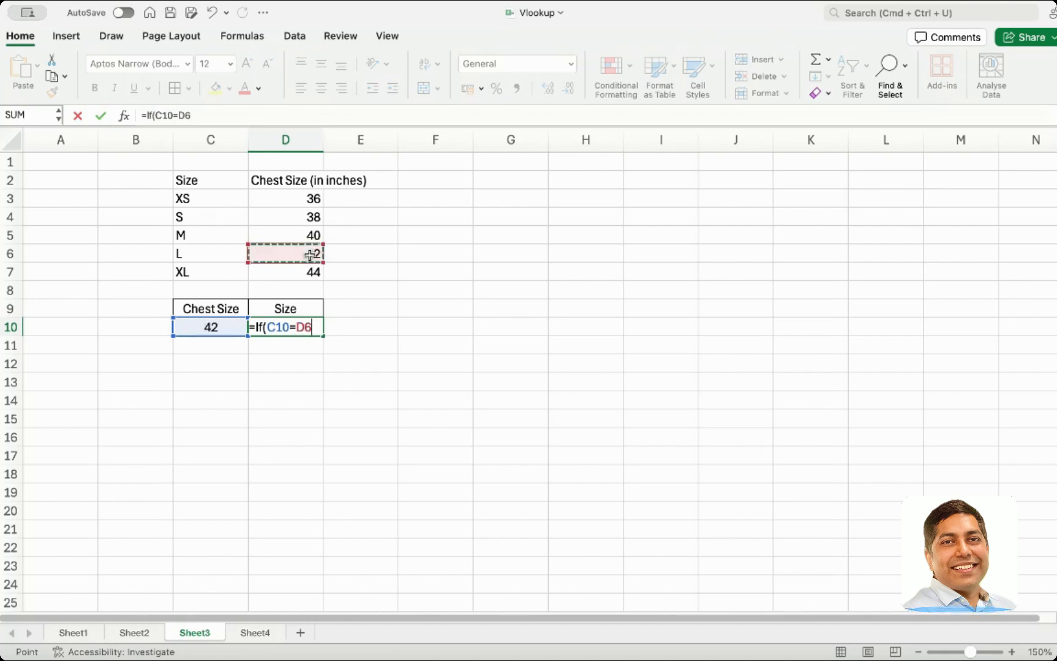
text(,)
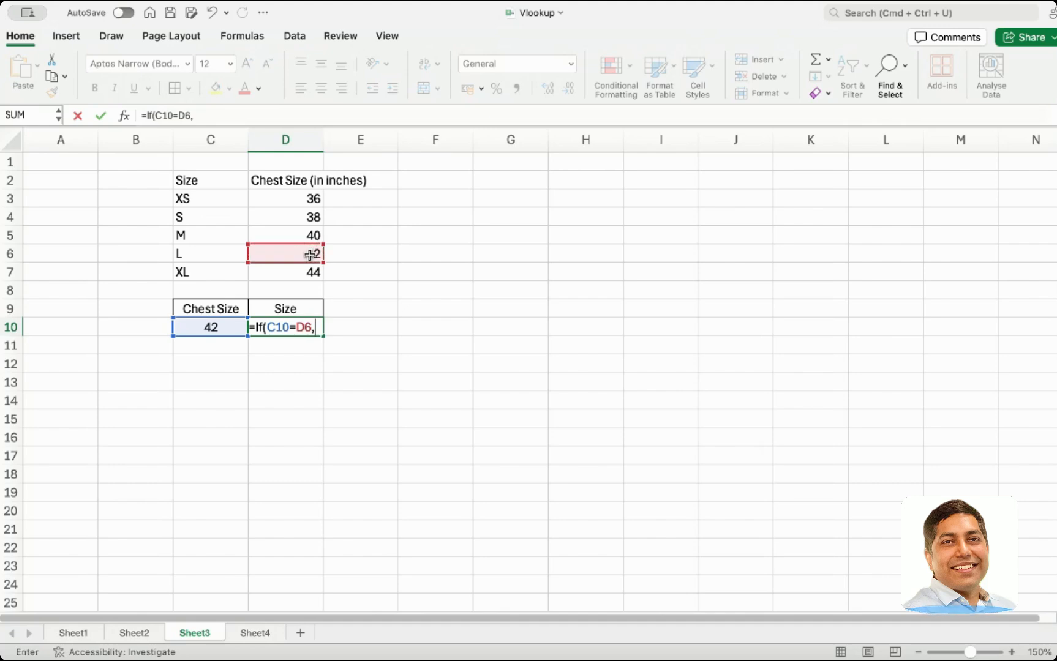
click(218, 254)
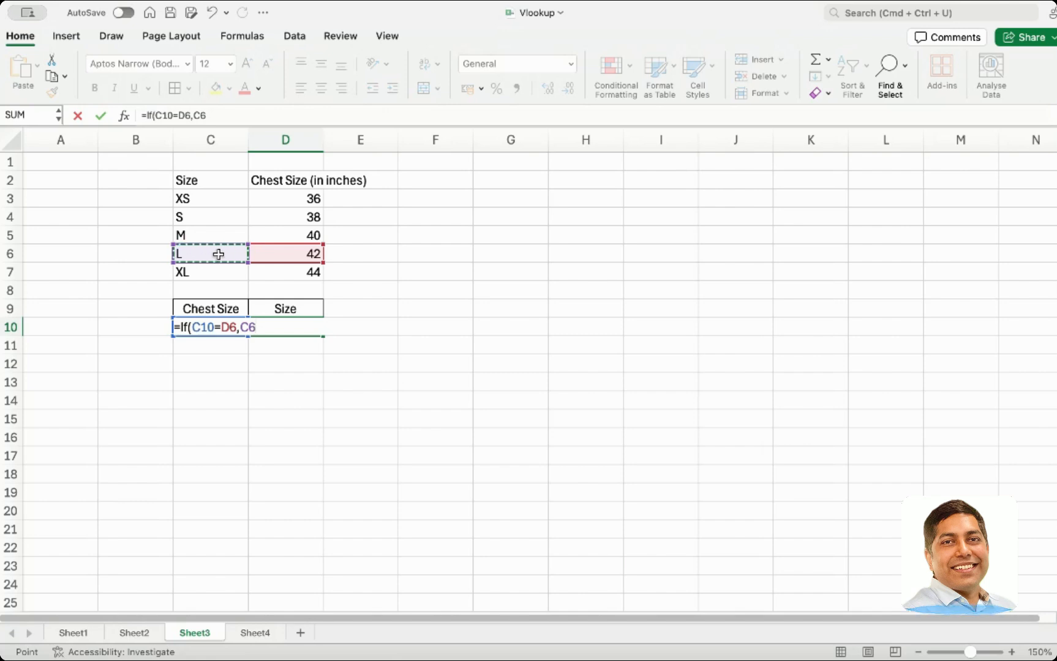
text())
key(Return)
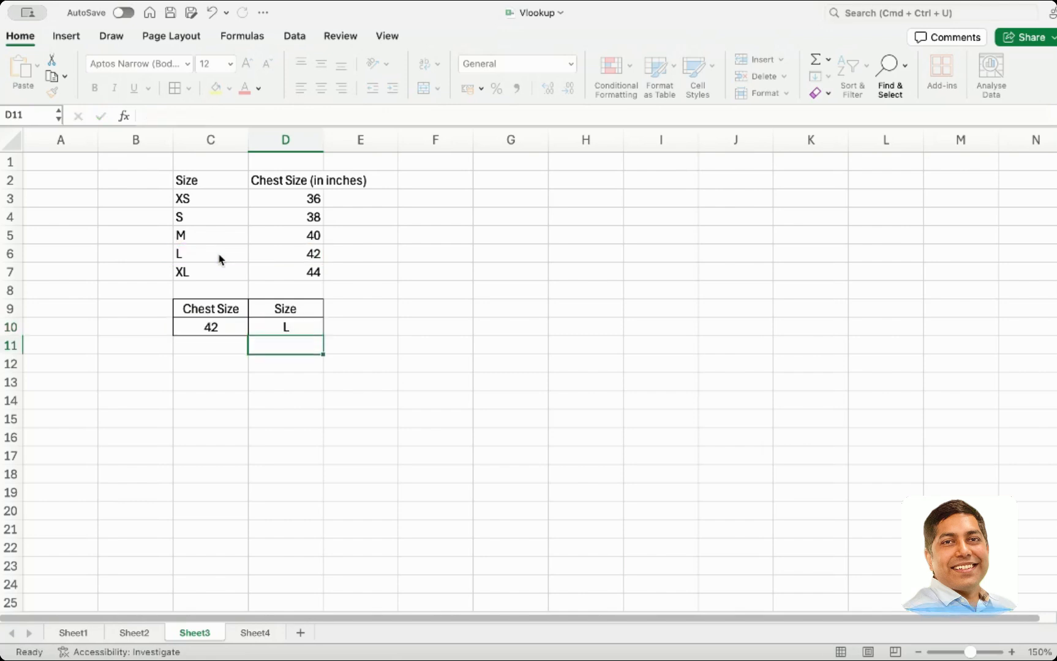
Replace the D6 reference in the D10 formula with the value 42
click(282, 326)
double_click(285, 327)
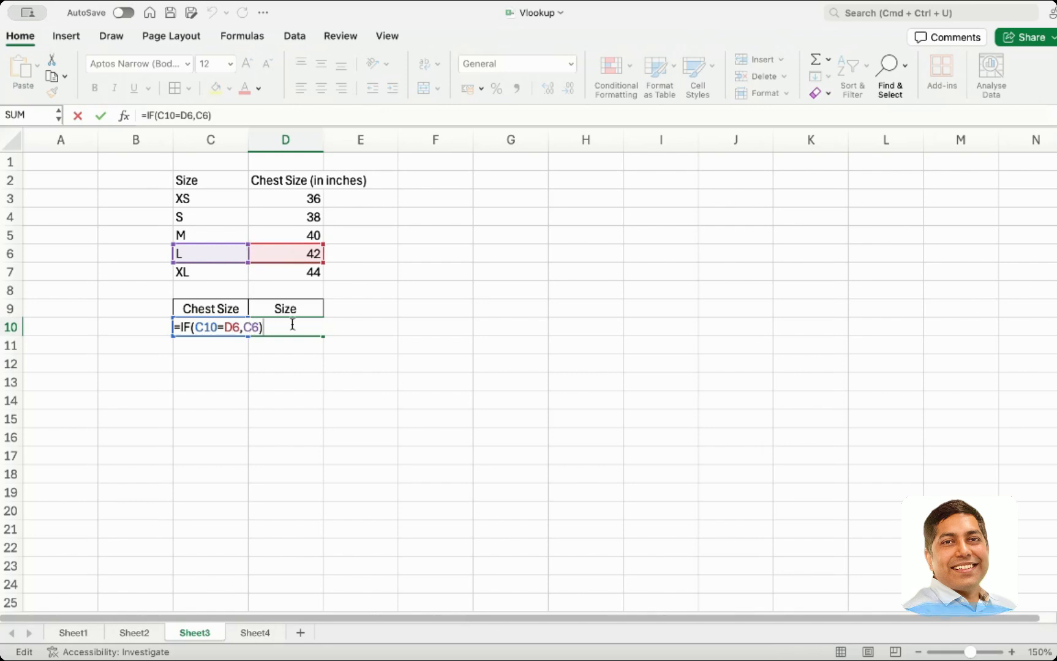
click(337, 384)
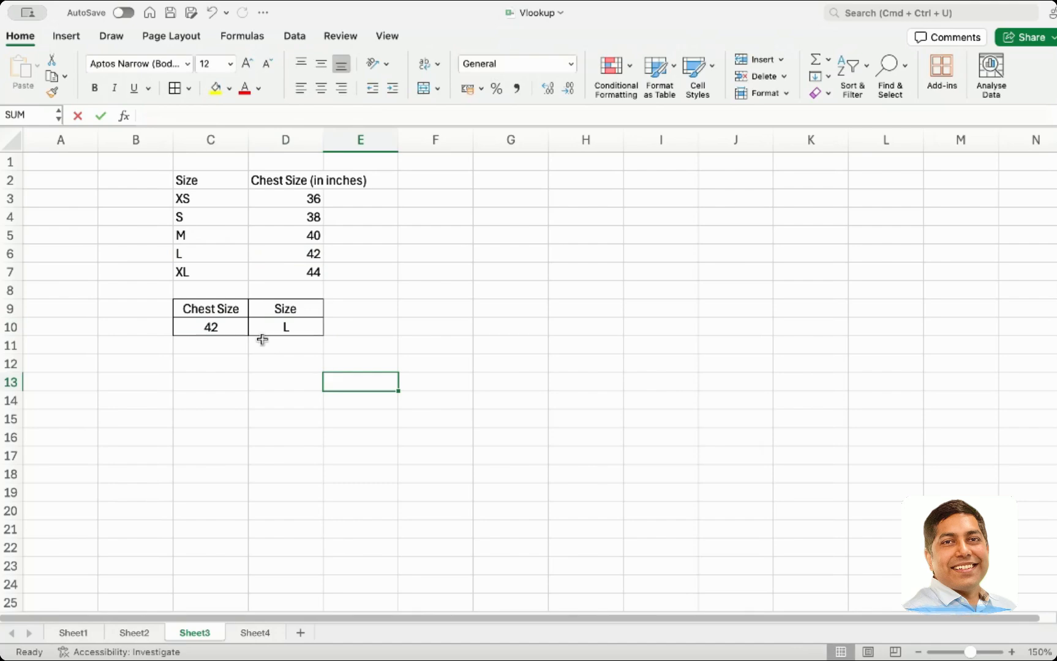
click(264, 329)
double_click(264, 329)
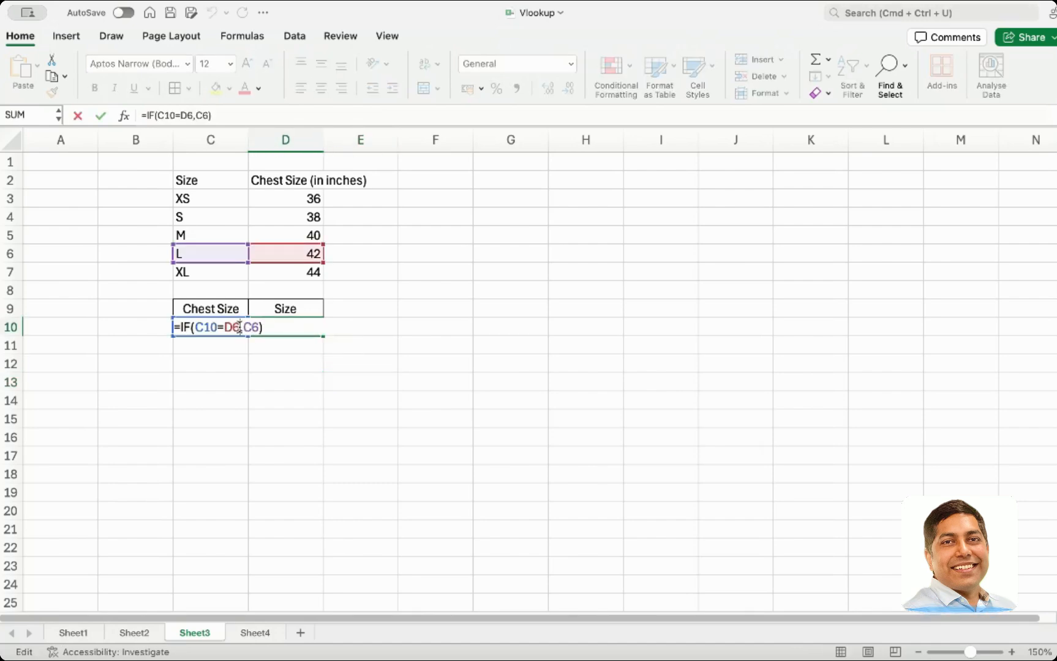
key(BackSpace)
key(BackSpace)
text(42)
key(Return)
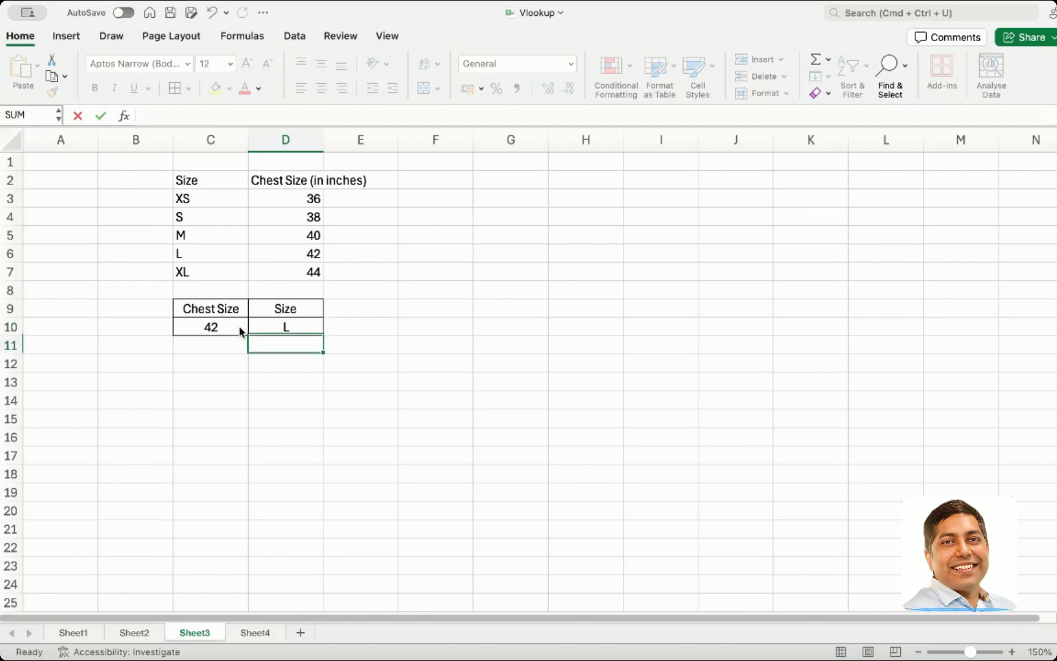
Extend the D10 formula with a further argument C10=36 and reference C3
click(272, 328)
double_click(271, 327)
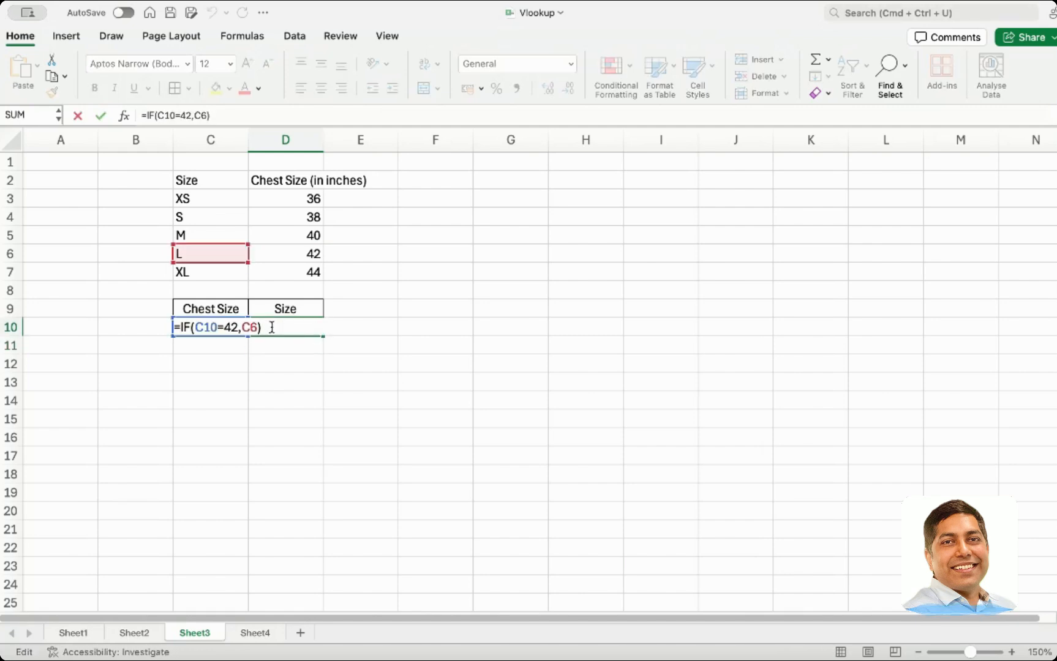
click(258, 328)
text(,)
text(C1)
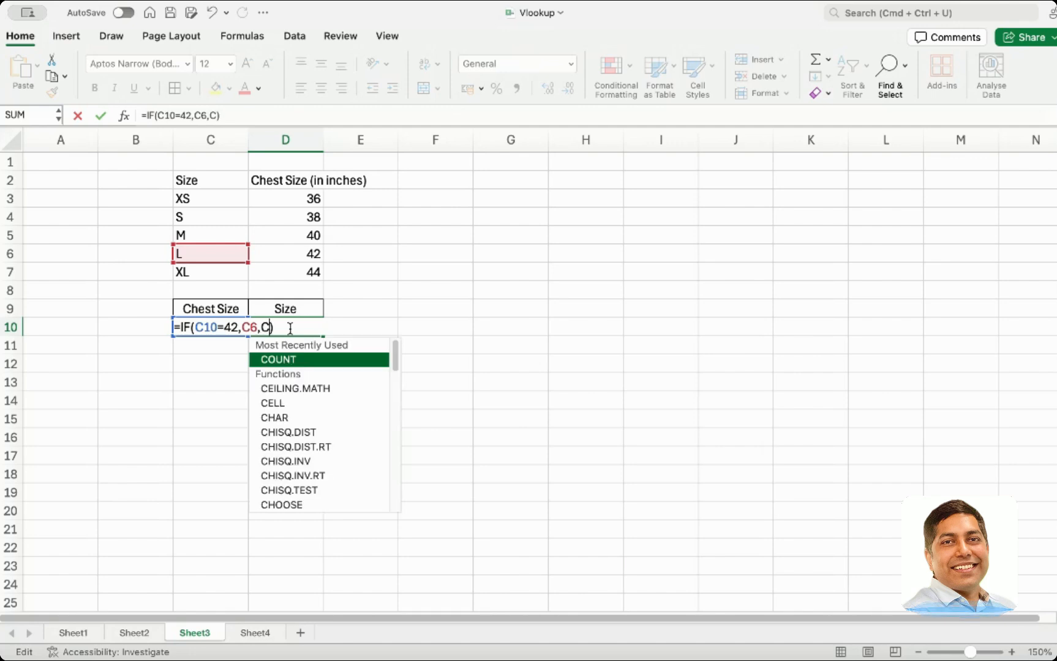
text(0)
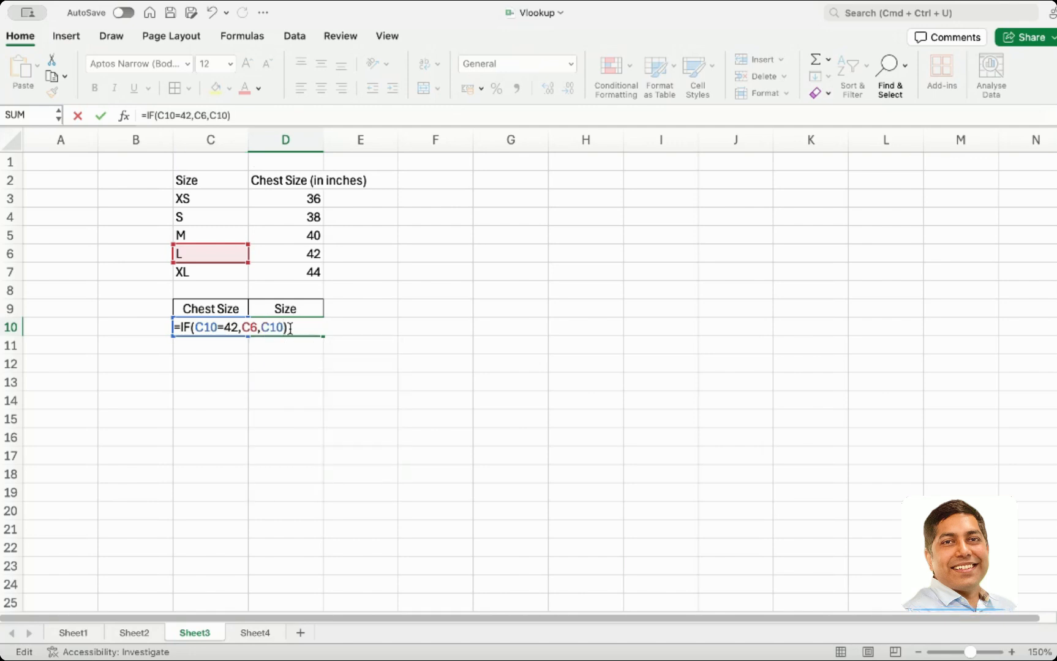
text(=36)
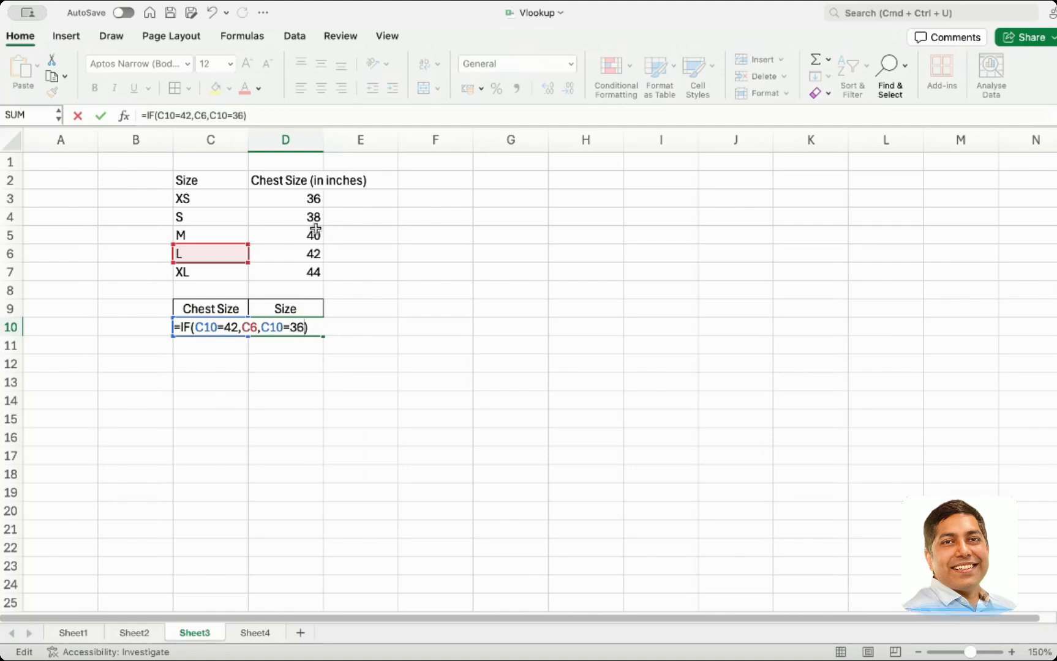
text(,)
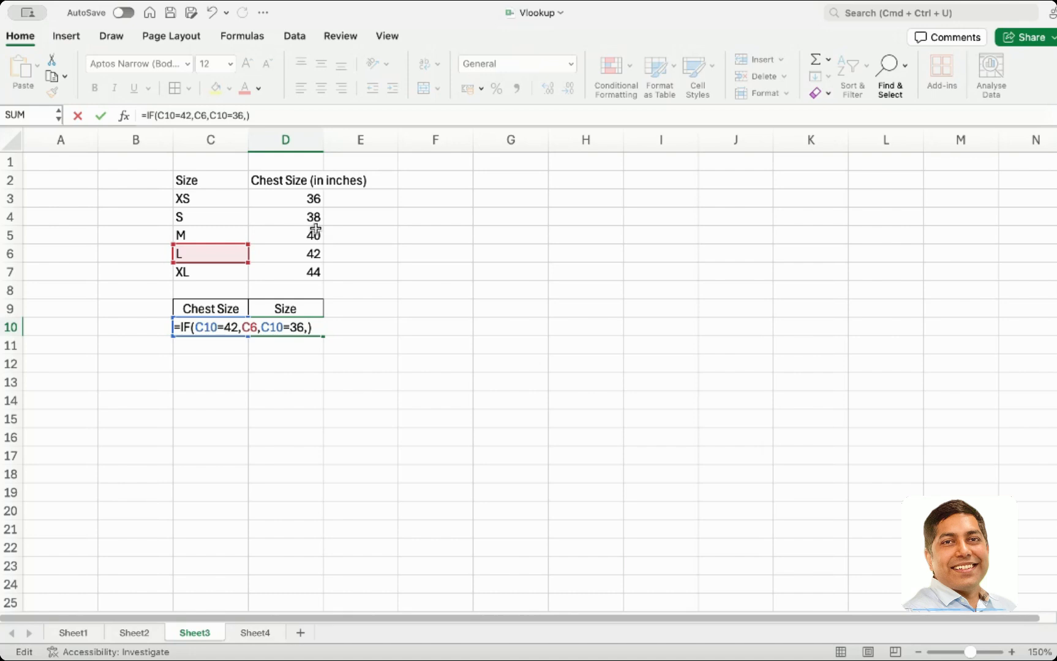
click(192, 199)
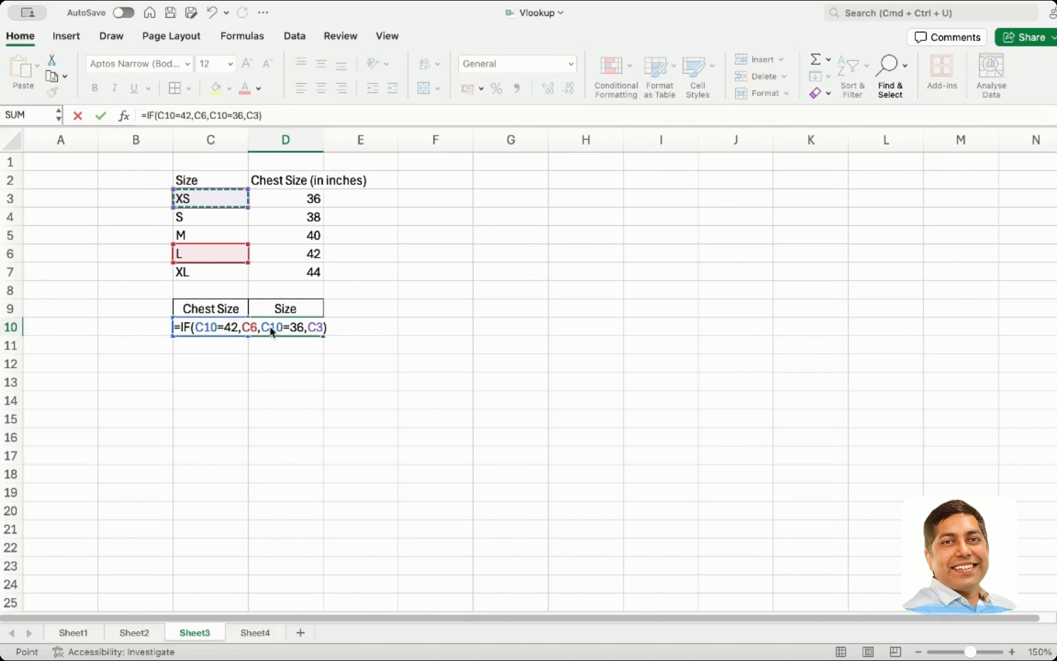
Wrap the added argument in a nested IF so the formula reads =IF(C10=42,C6,IF(C10=36,C3))
click(471, 270)
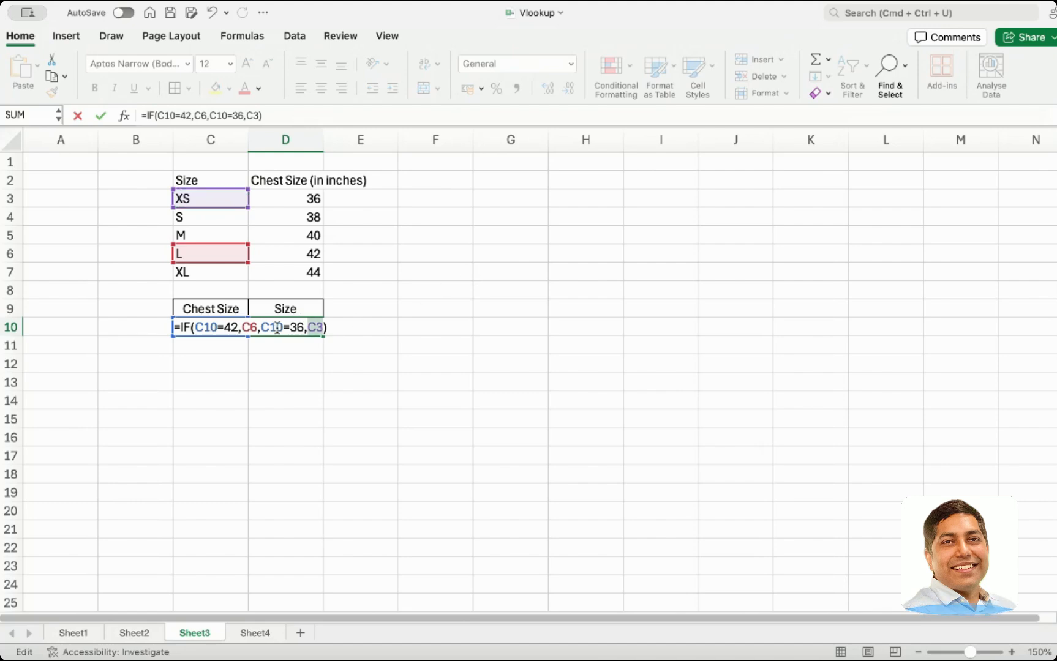
click(263, 327)
text(I)
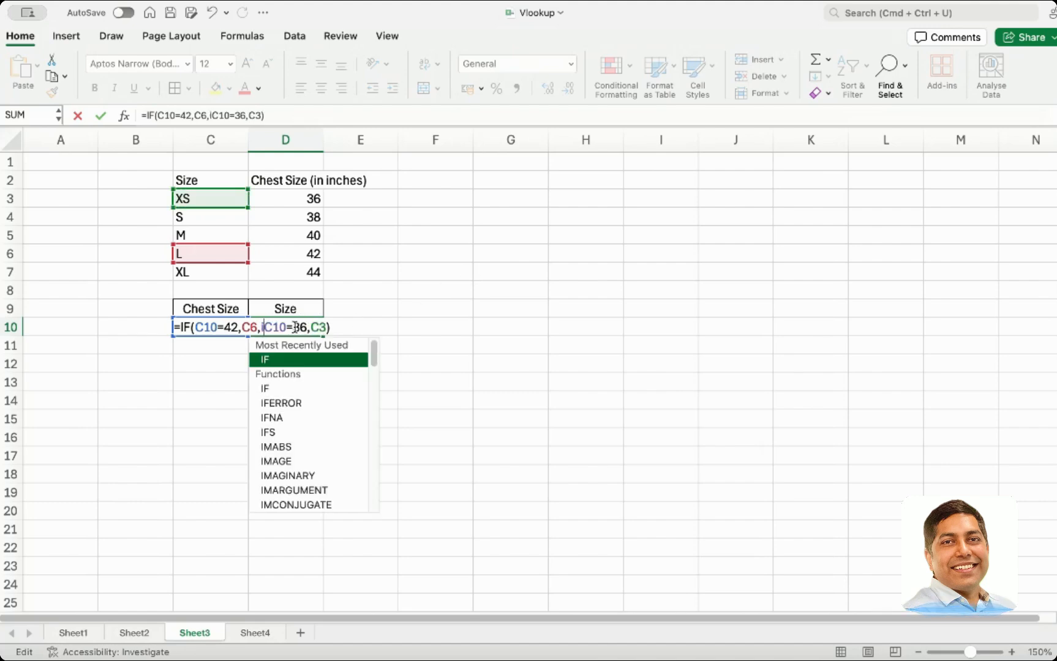
text(f()
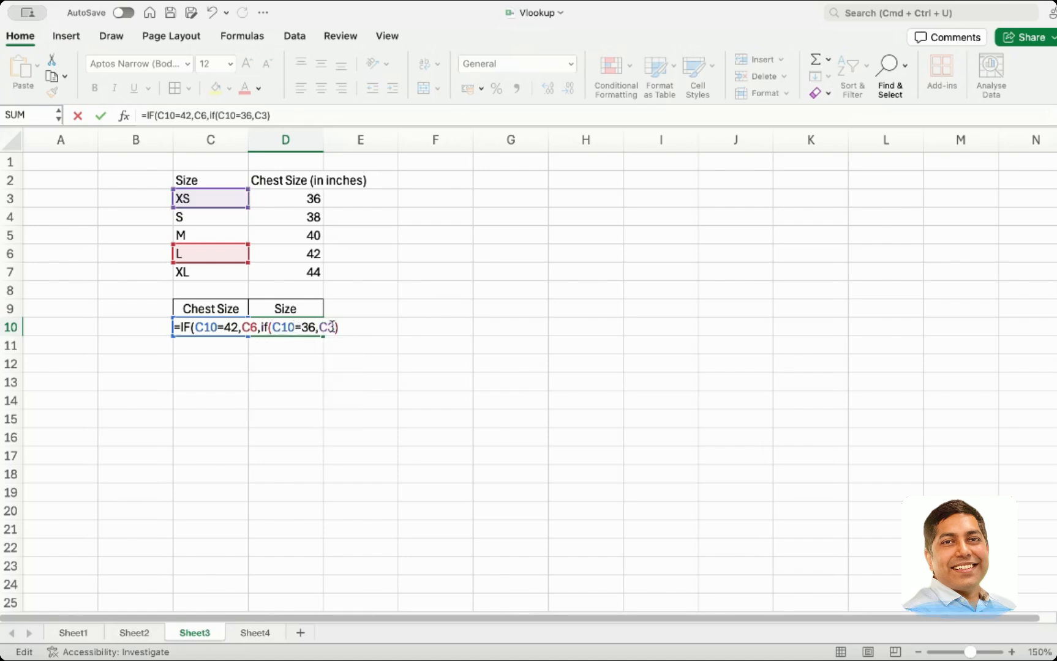
text())
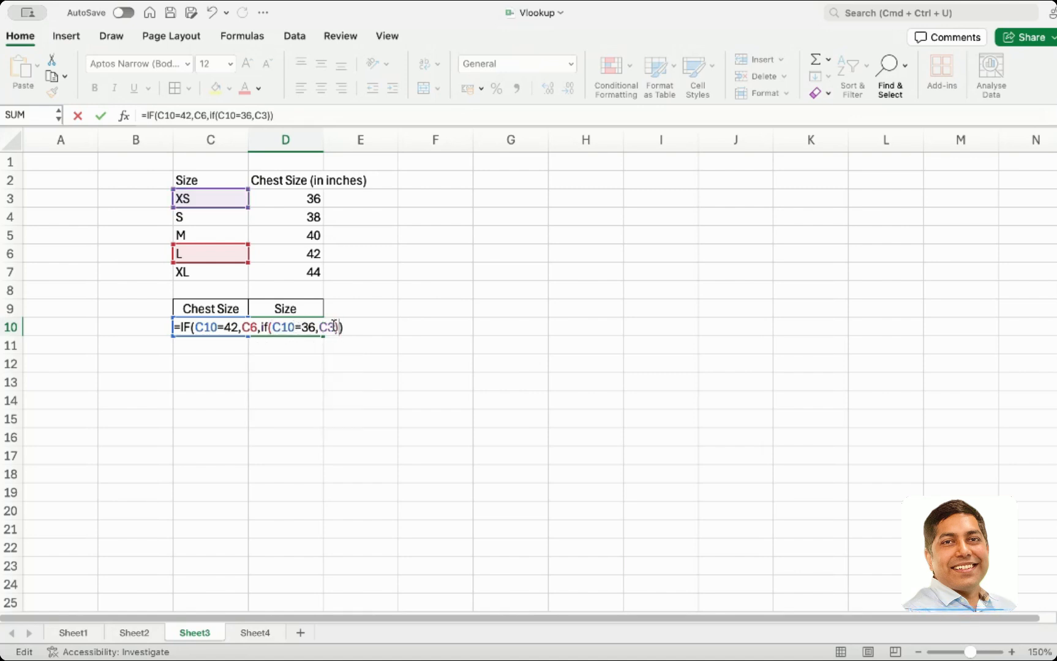
key(Return)
Change the chest size in C10 to 36 and select the Size result cell to test the formula
click(217, 323)
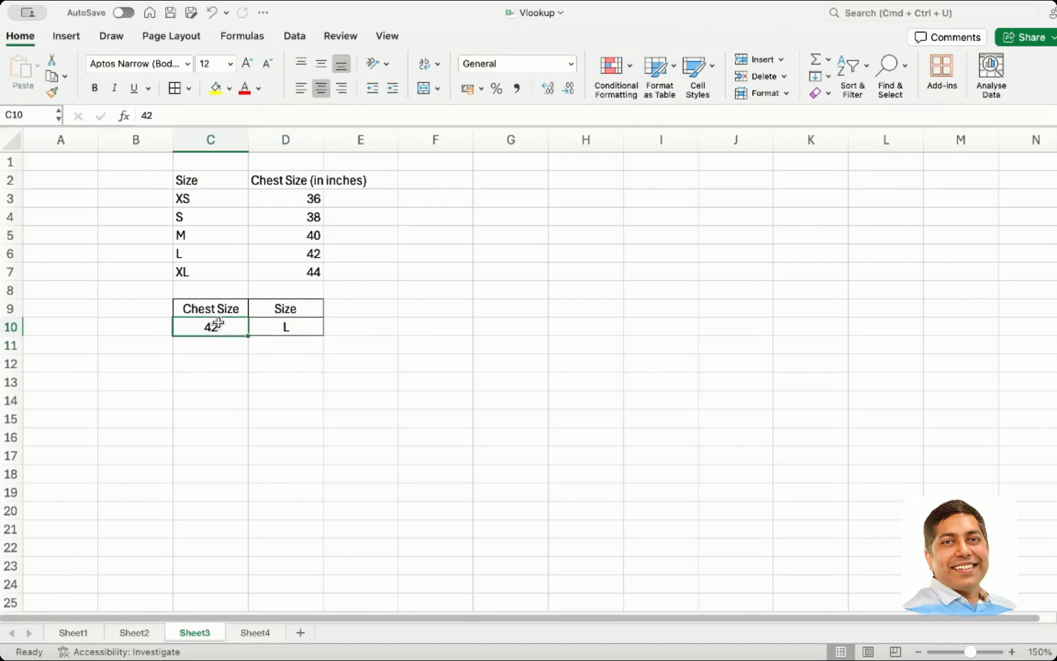
text(36)
key(Return)
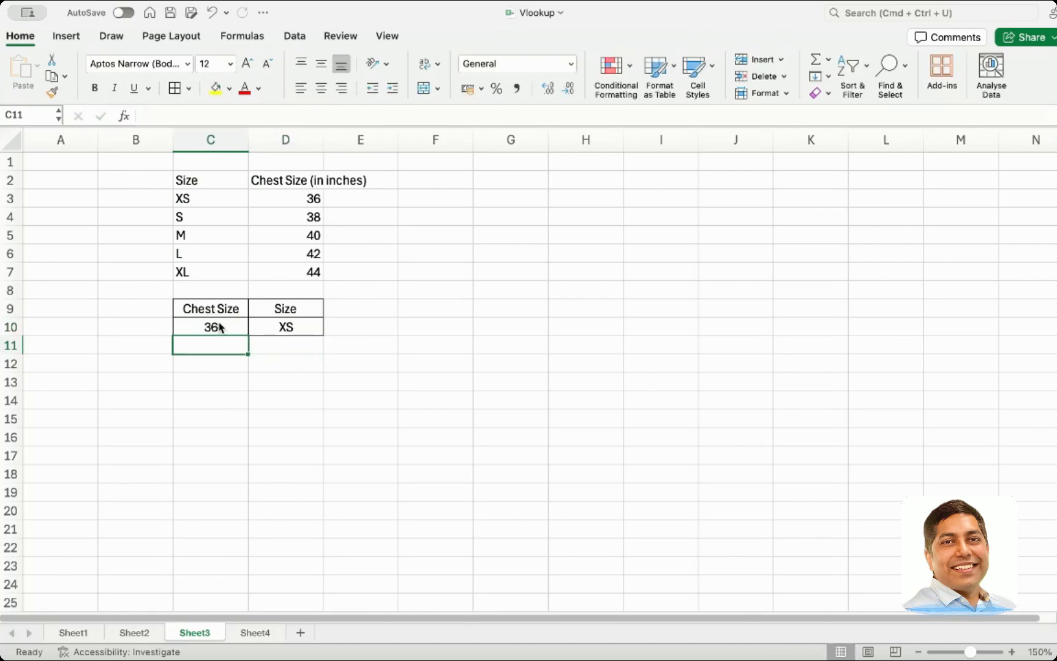
click(268, 324)
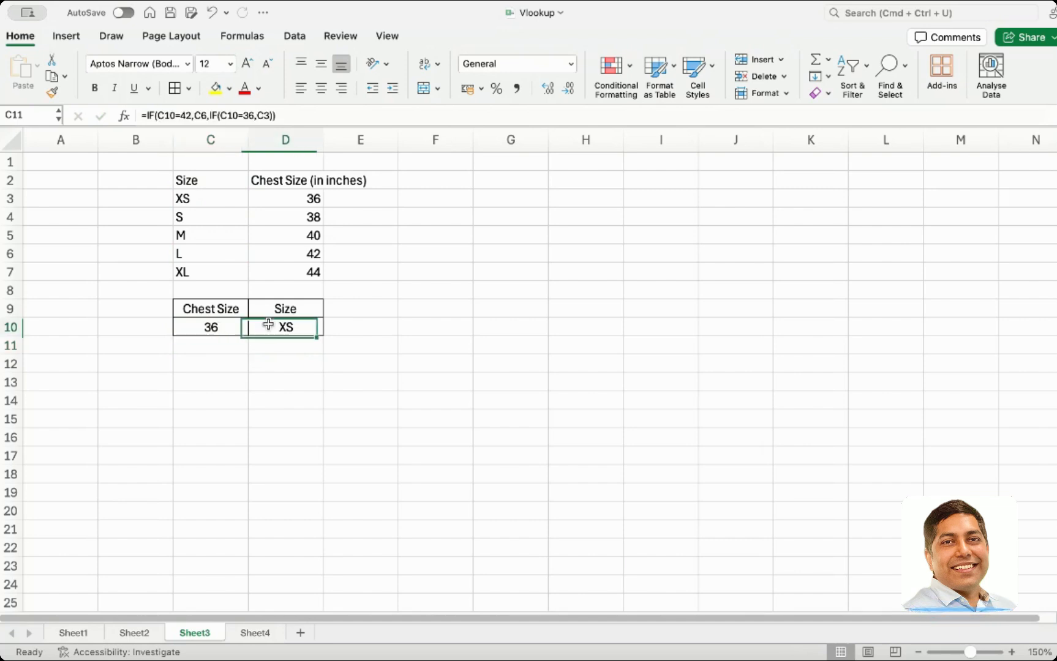
Replace the C6 and C3 references in the D10 formula with the text values "L" and "XS", giving =IF(C10=42,"L",IF(C10=36,"XS"))
double_click(272, 328)
double_click(249, 326)
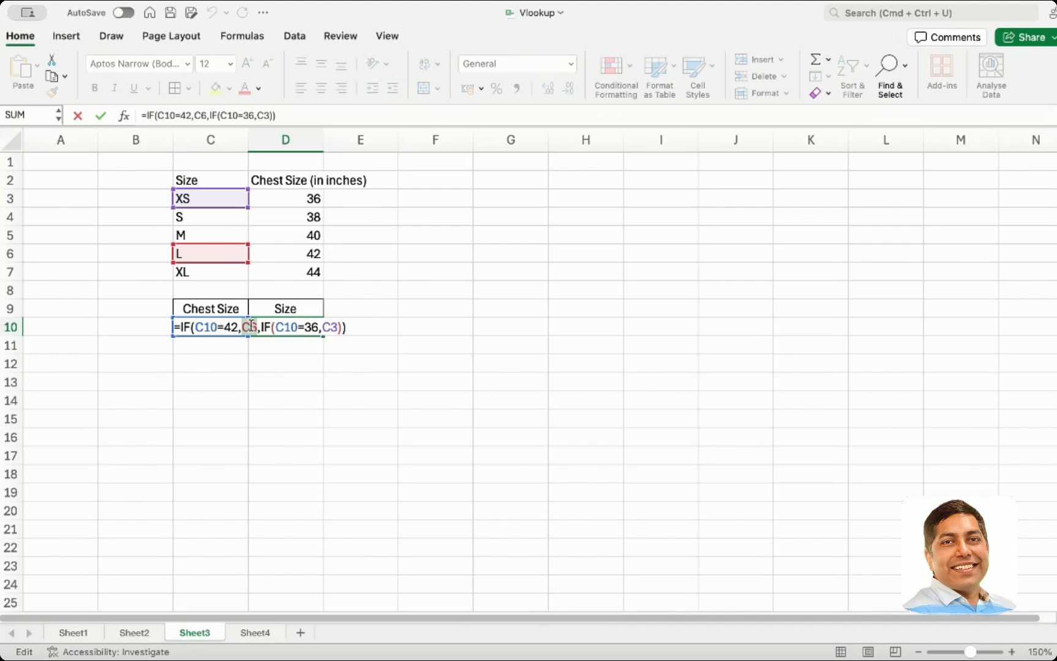
text("L)
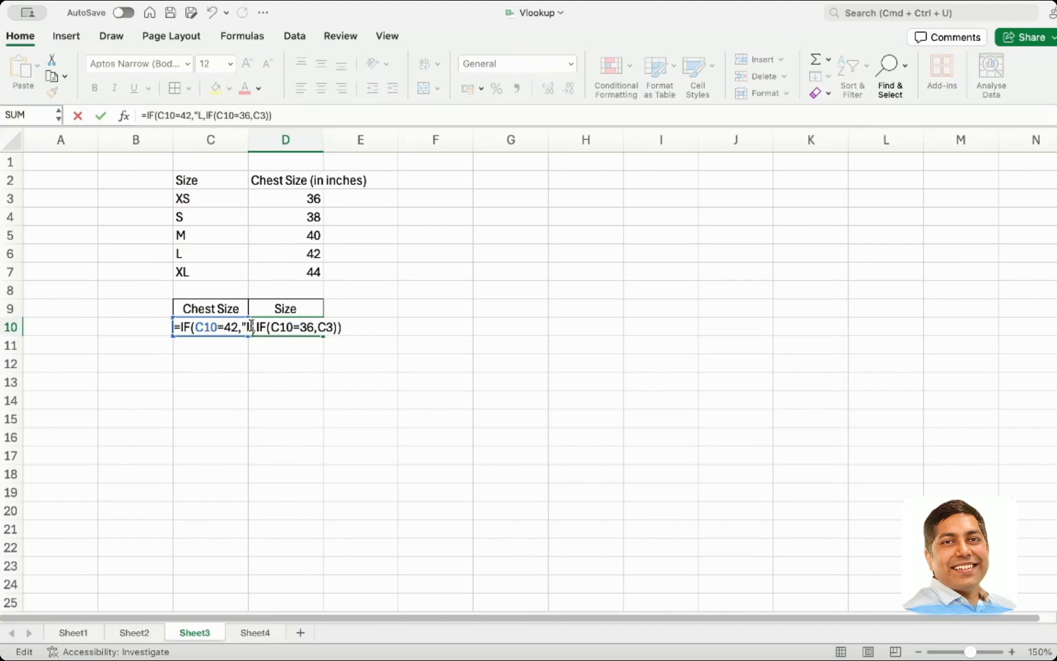
text(")
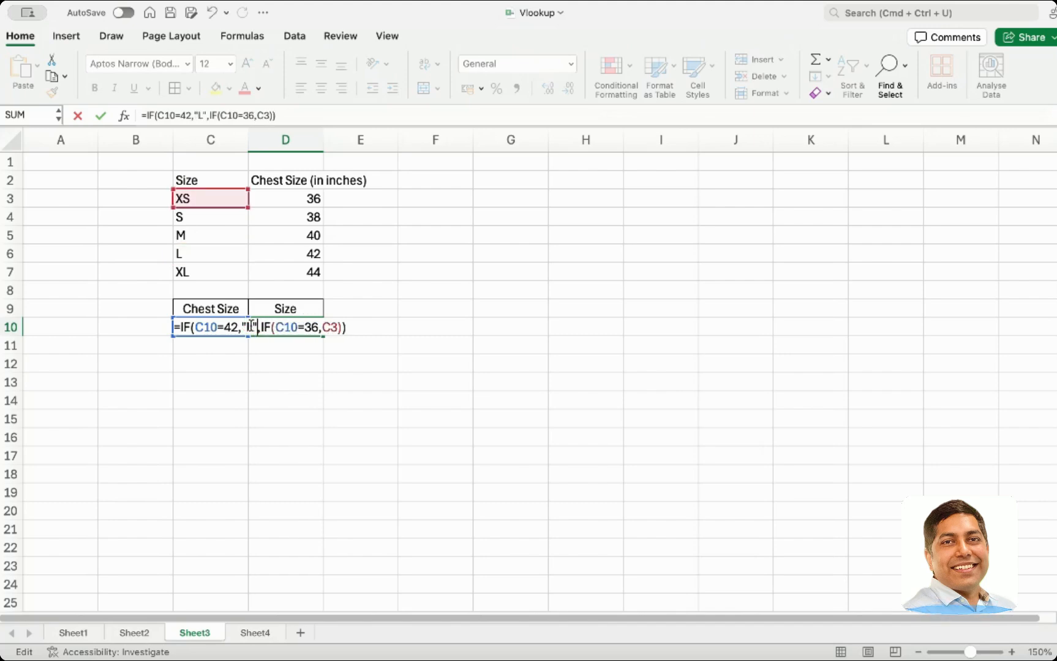
double_click(325, 326)
text("XS")
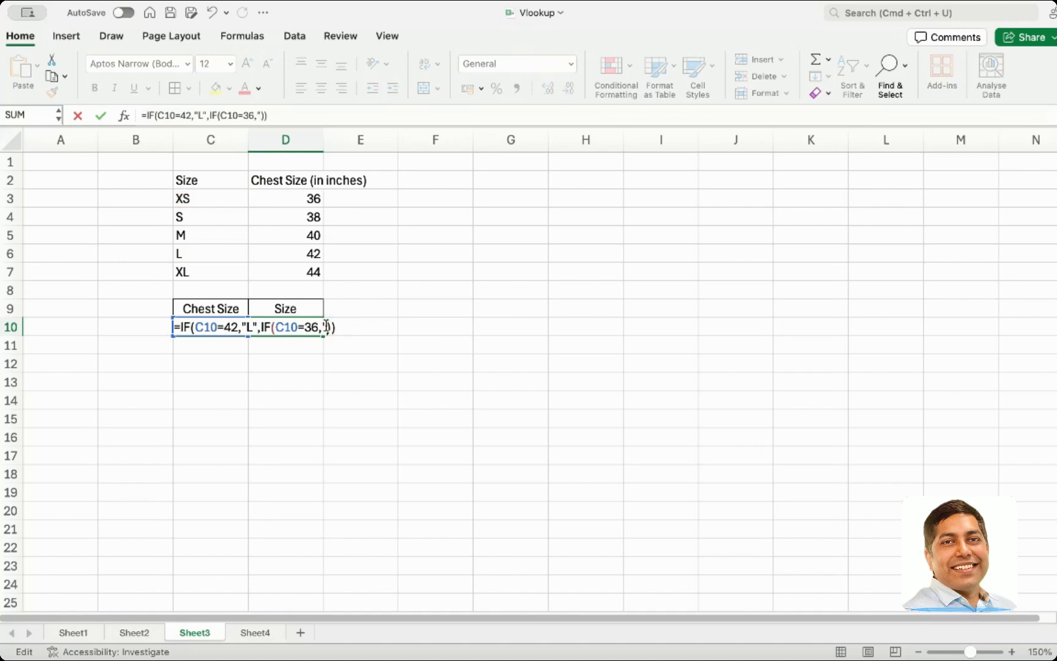
key(Return)
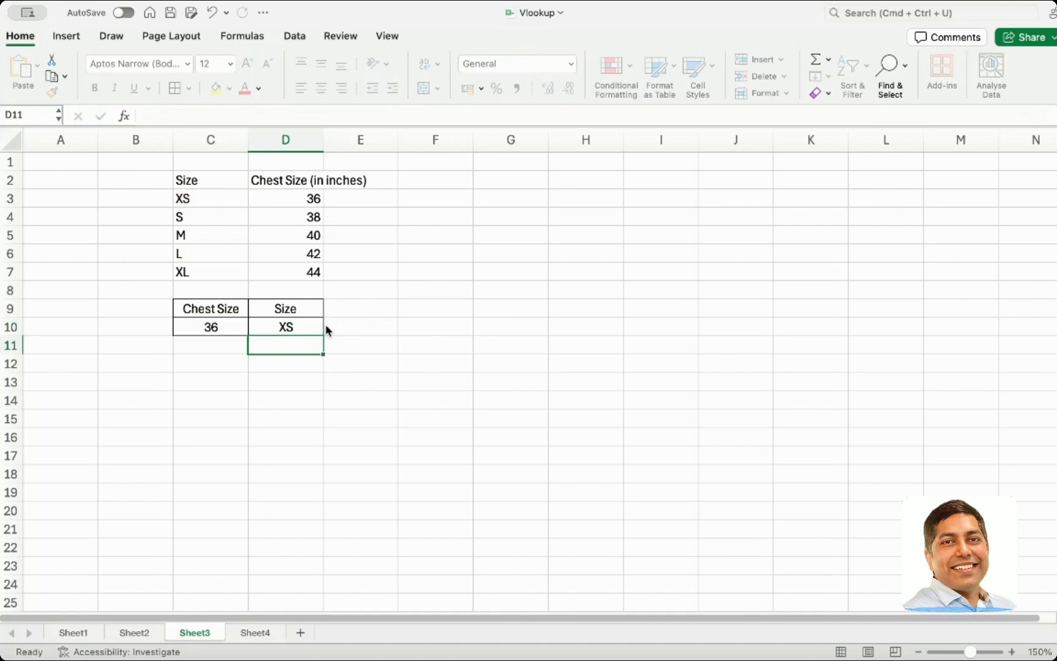
Test the D10 formula by entering chest size 42, followed by 36, in C10
click(230, 329)
text(42)
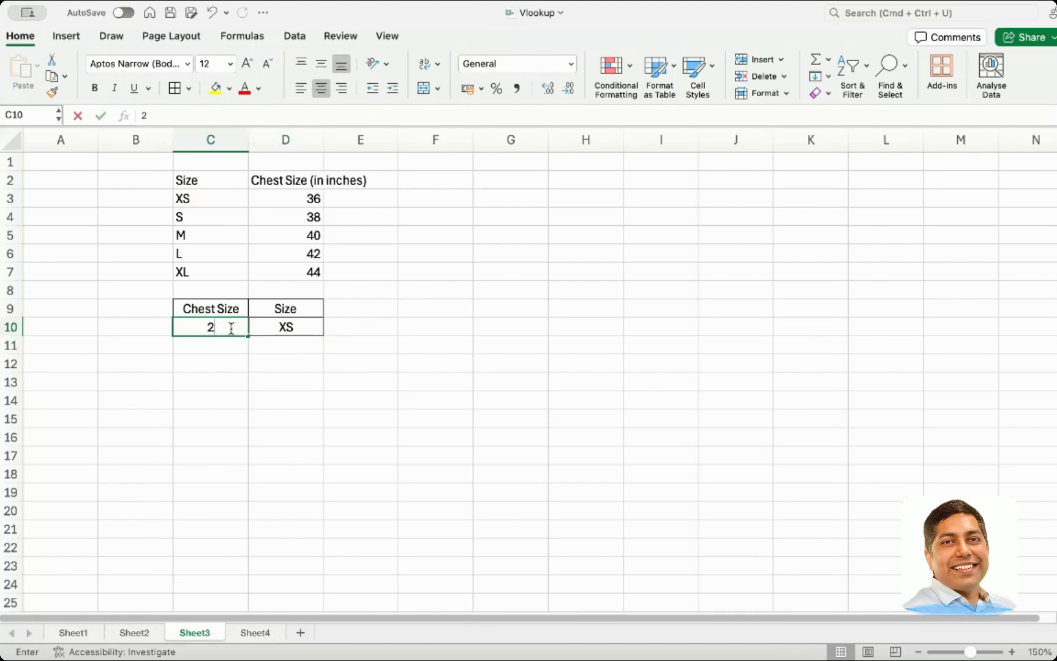
key(Tab)
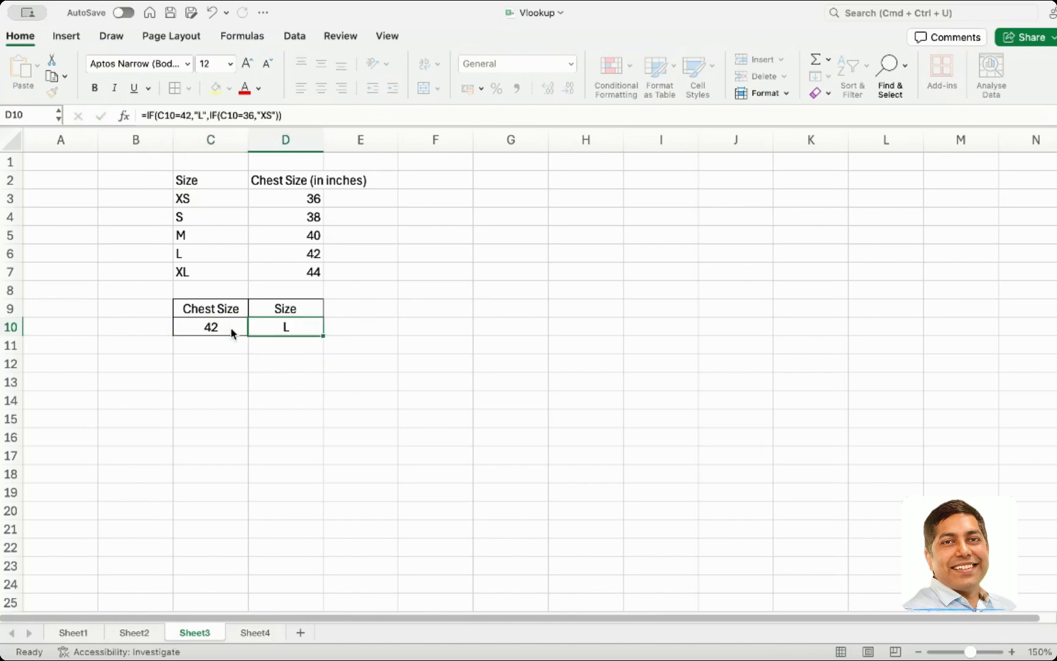
click(231, 328)
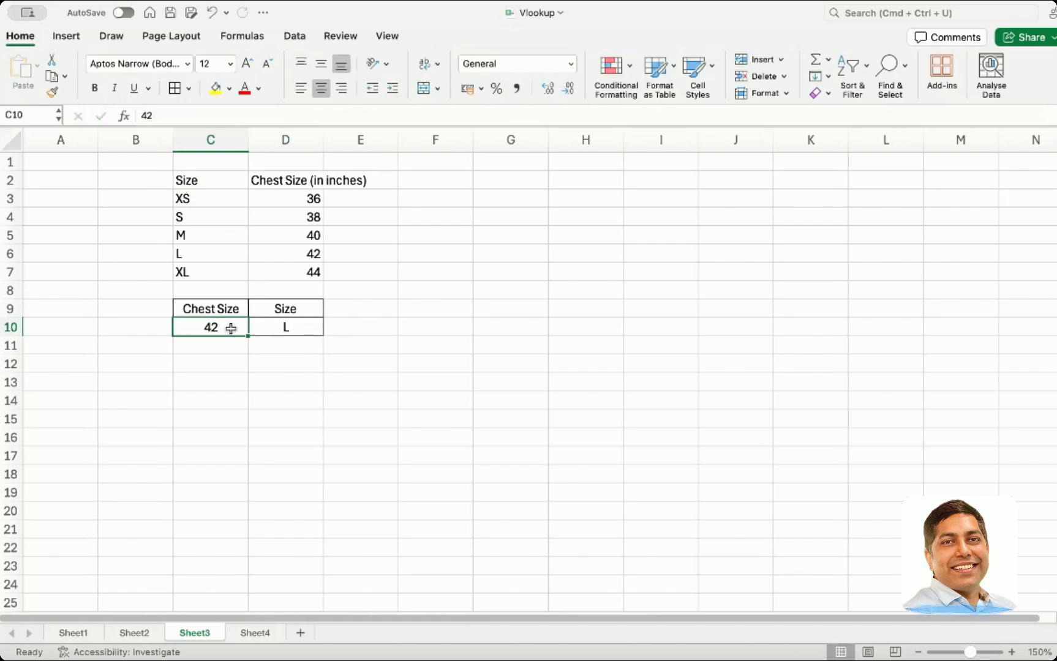
text(36)
key(Tab)
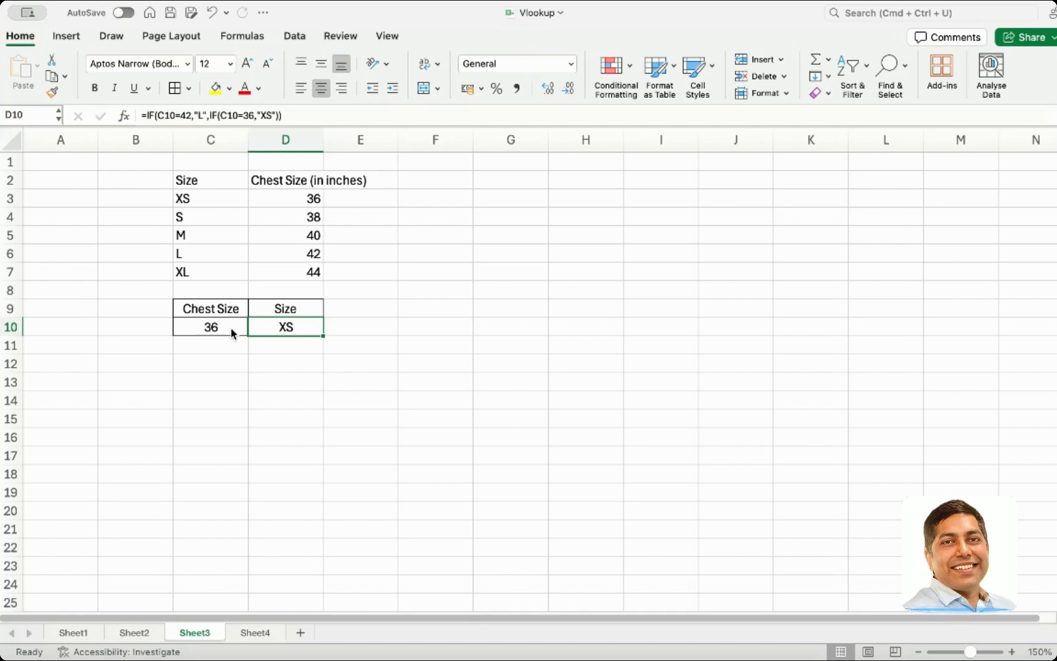
double_click(275, 316)
click(238, 372)
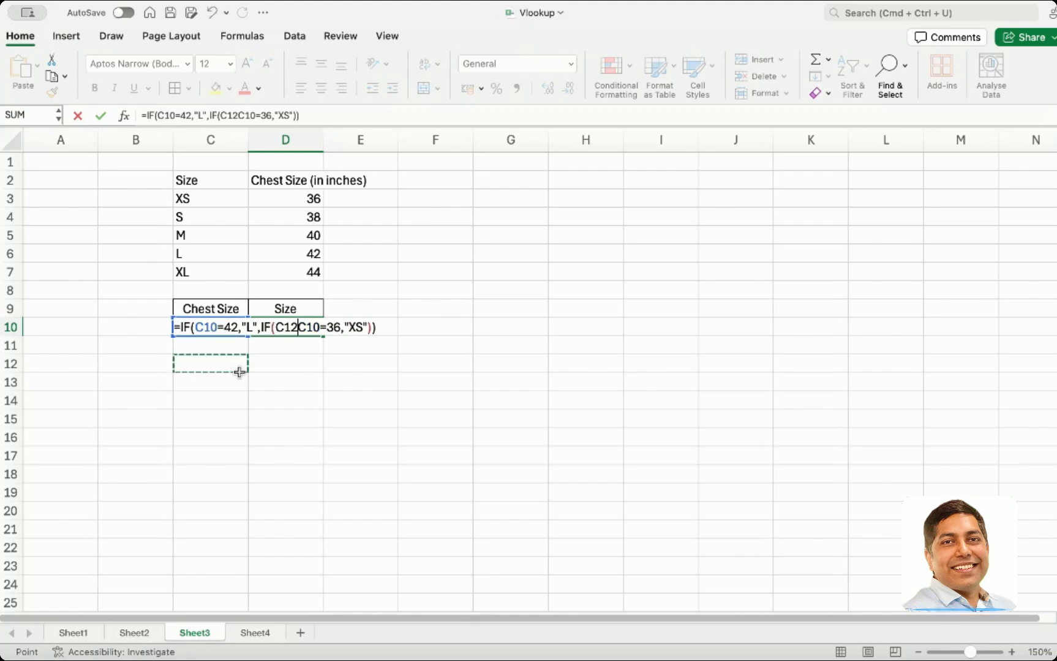
key(Escape)
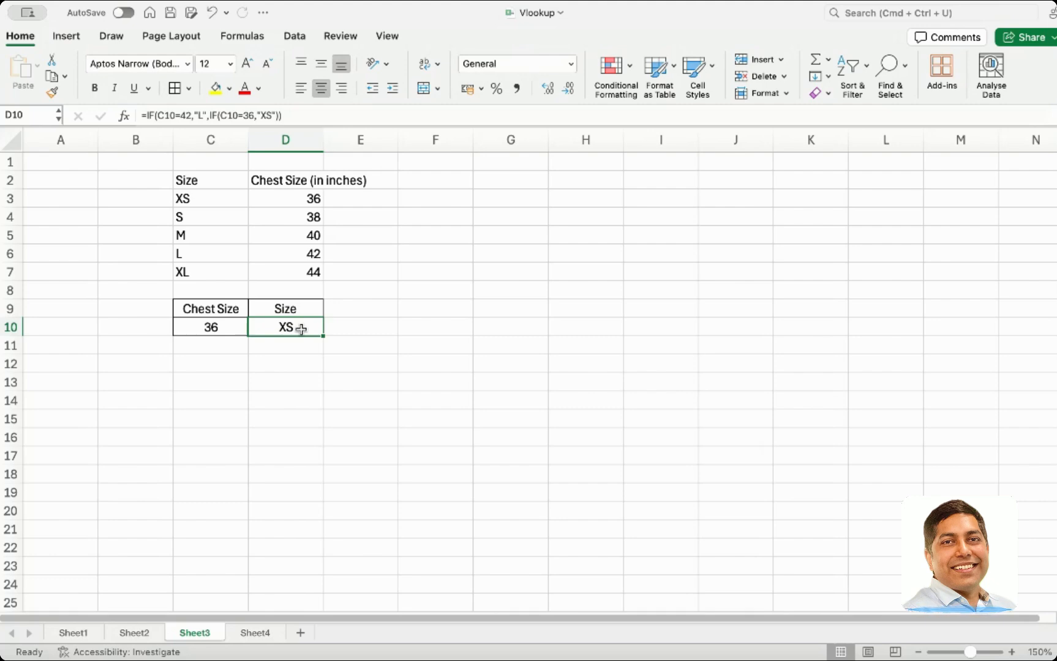
Label row 10 as "Nested If" in B10 and row 11 as "Switch" in B11
click(153, 327)
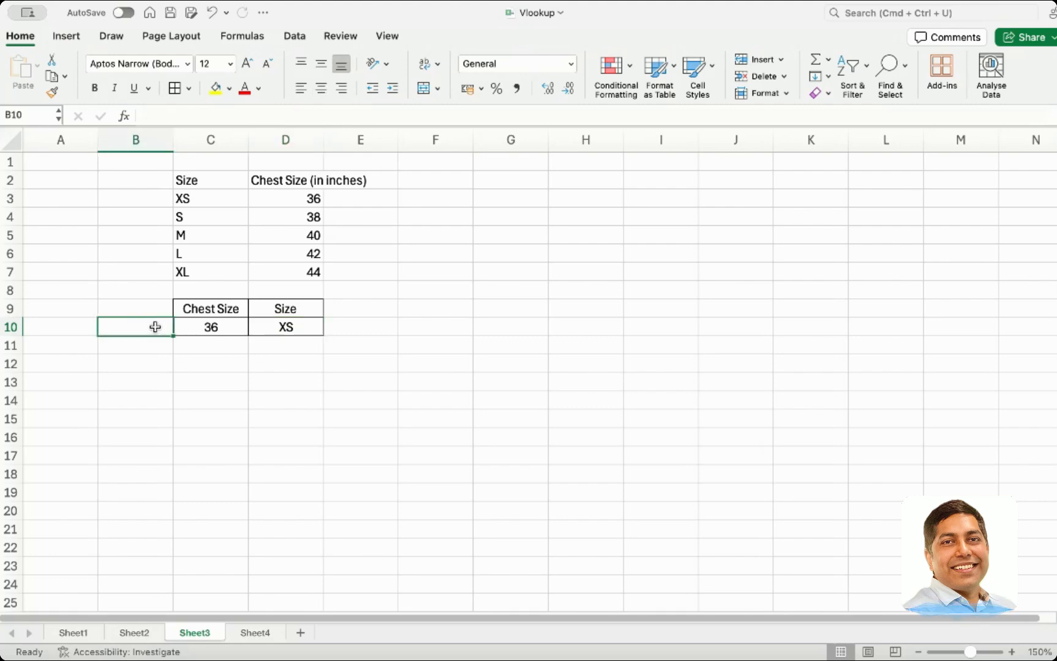
text(Neste)
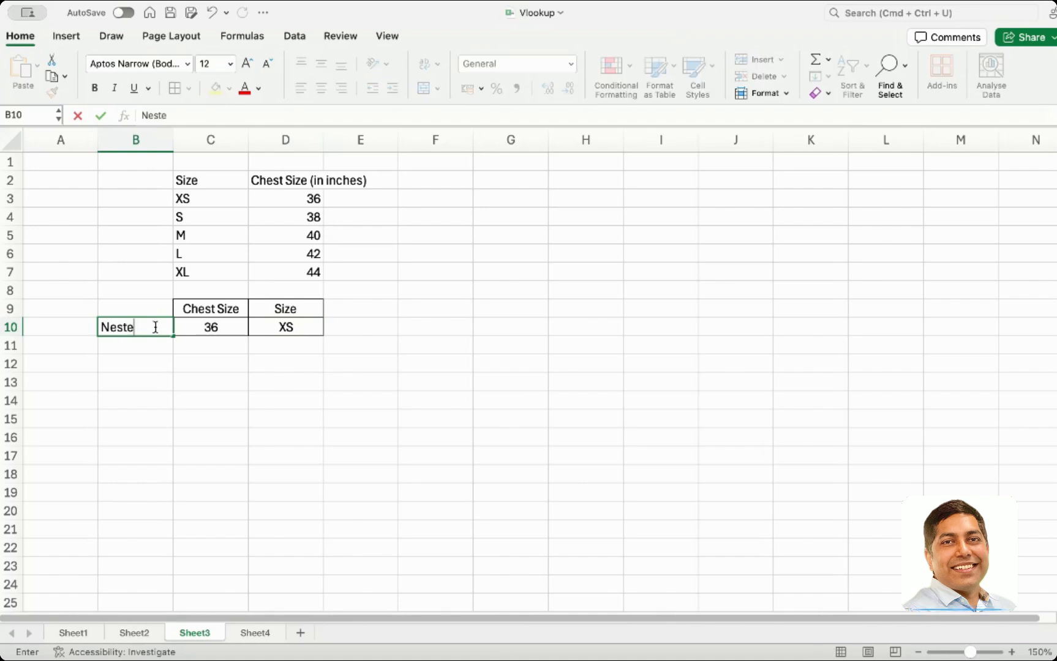
text(d If)
key(Return)
text(Sw)
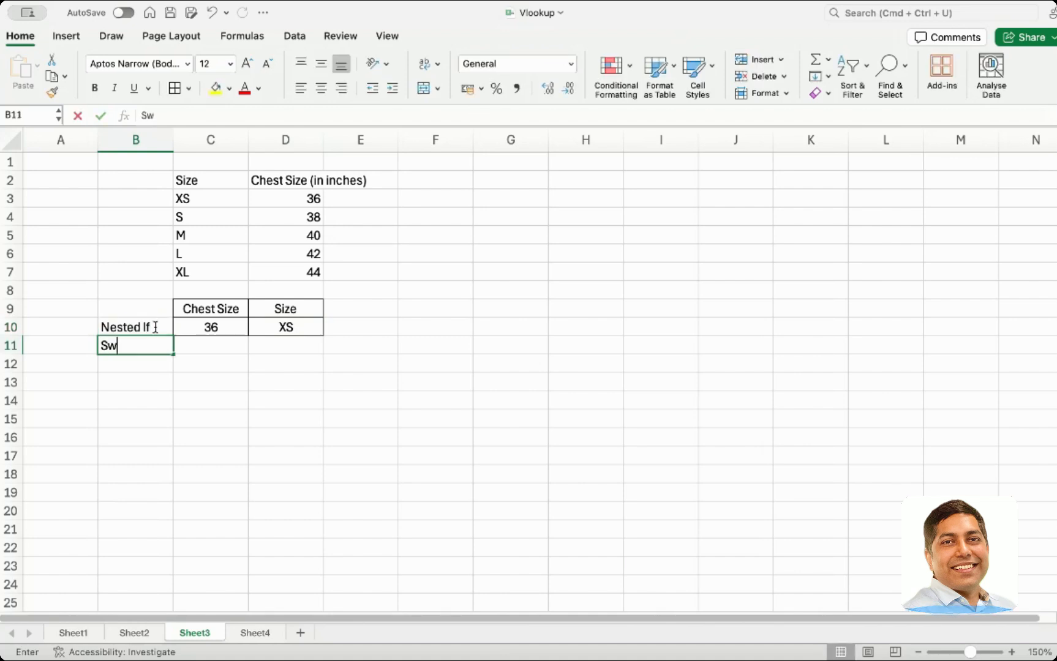
text(itch)
key(Tab)
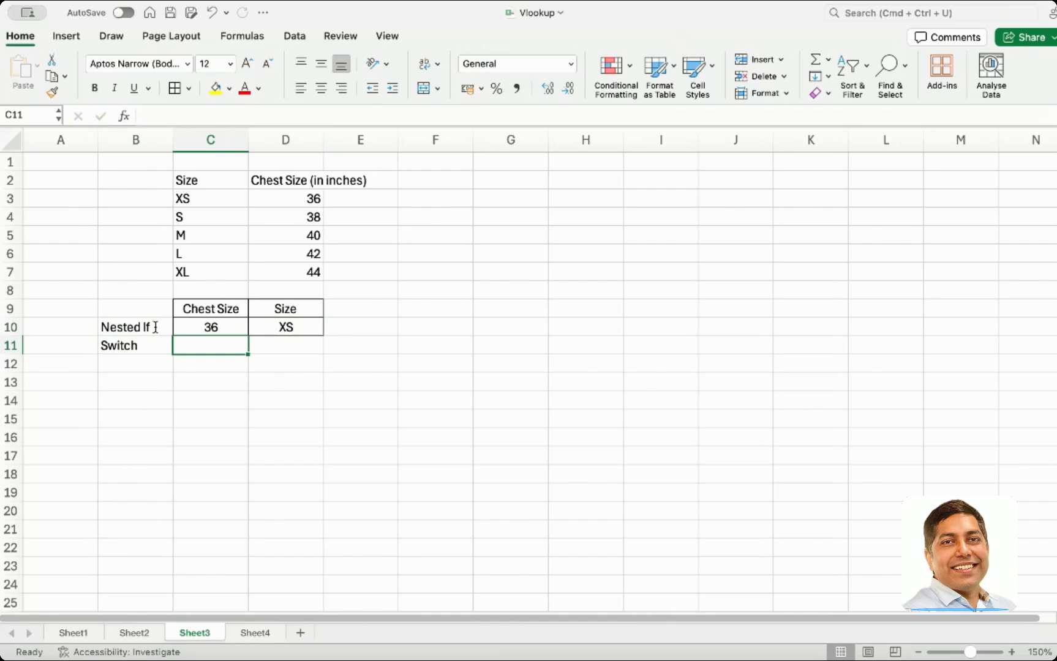
Copy the formatting of C10:D10 onto C11:D11 with the Format Painter
click(188, 331)
drag(189, 331, 287, 321)
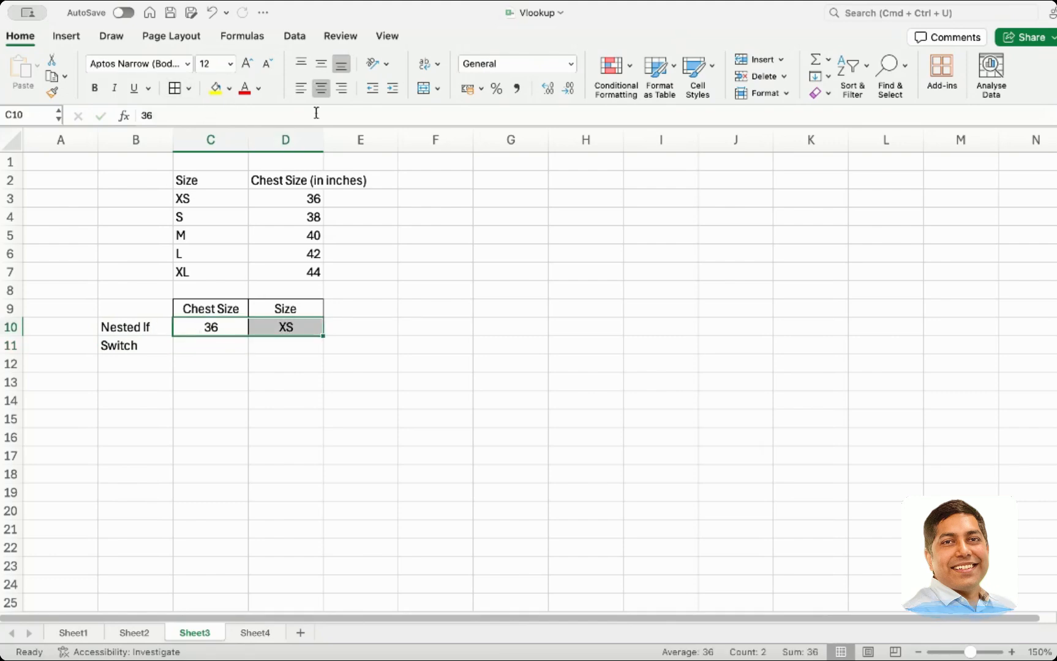
click(52, 95)
click(213, 345)
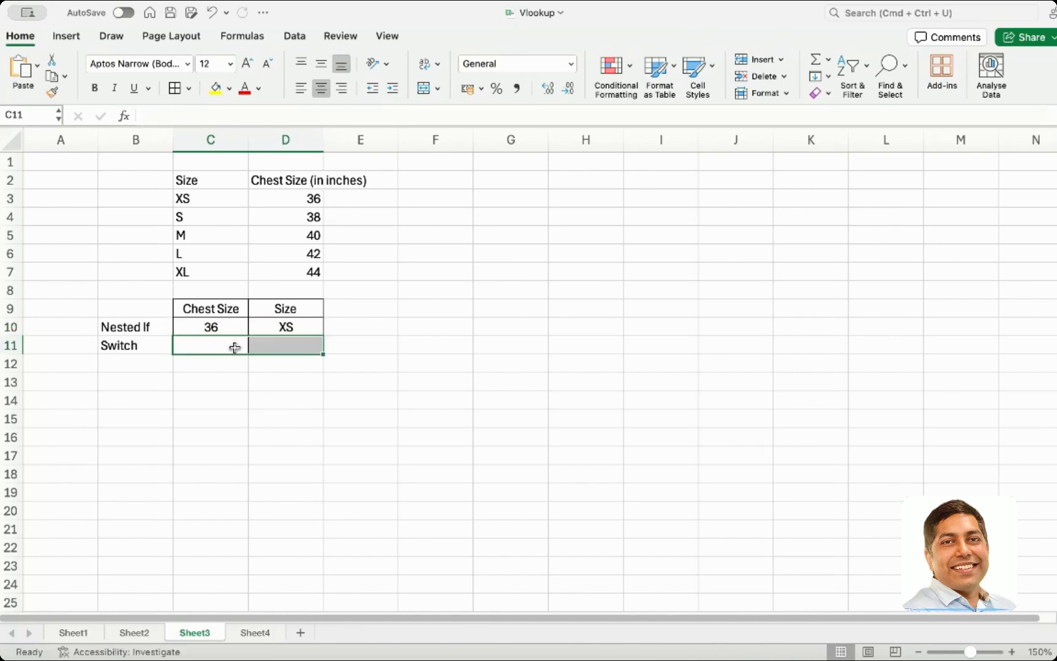
Enter chest size 36 in C11
click(234, 345)
text(36)
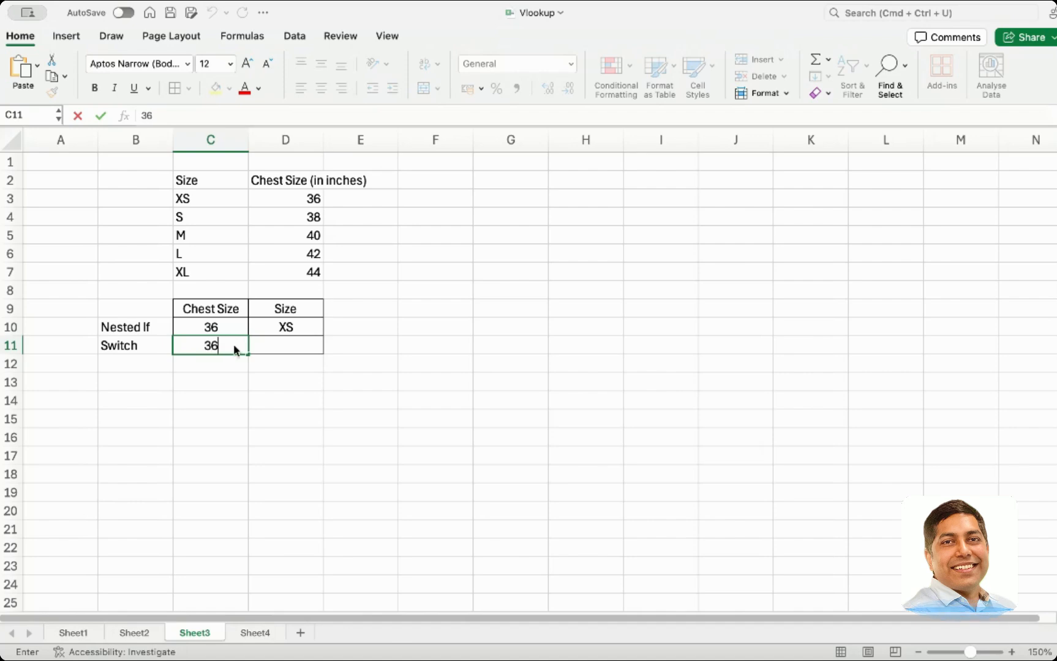
key(Tab)
Enter the formula =SWITCH(C11,36,"XS") in D11
text(=)
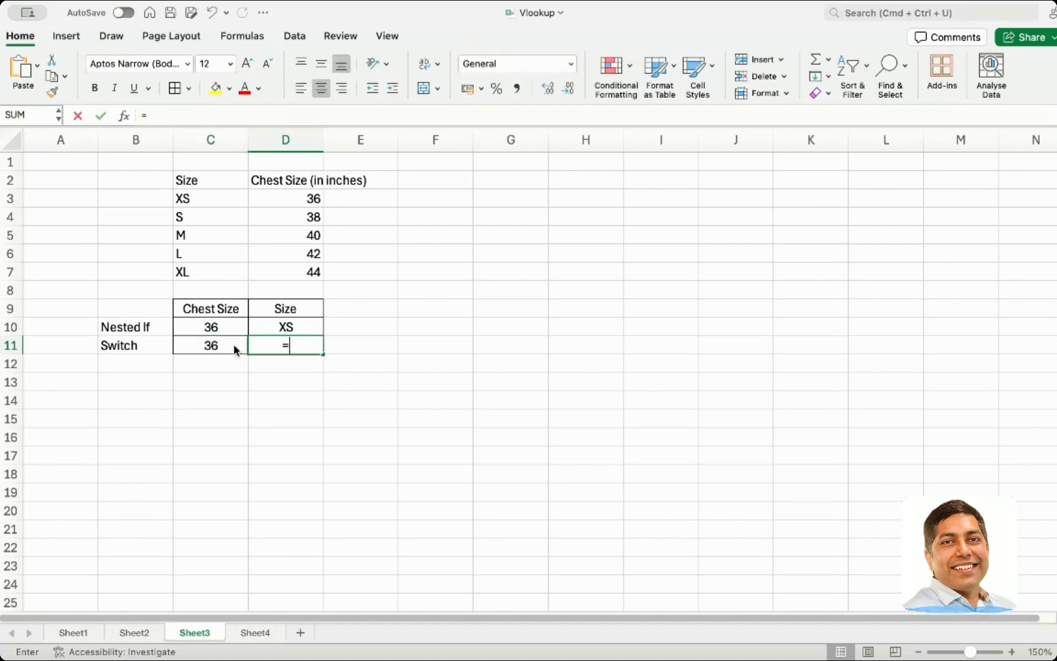
text(sw)
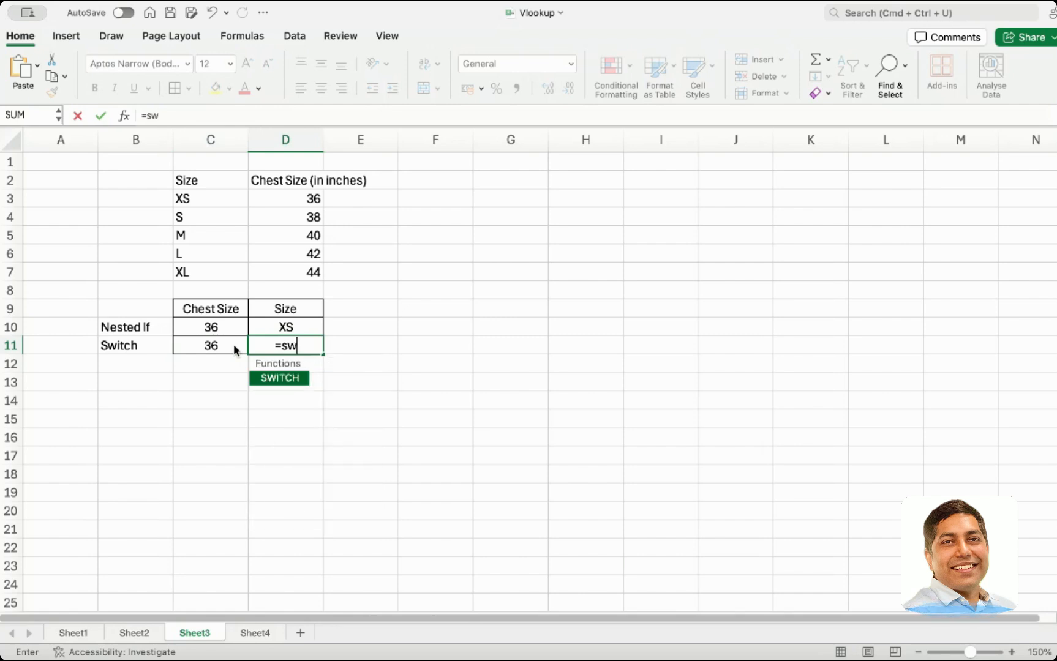
text(itch()
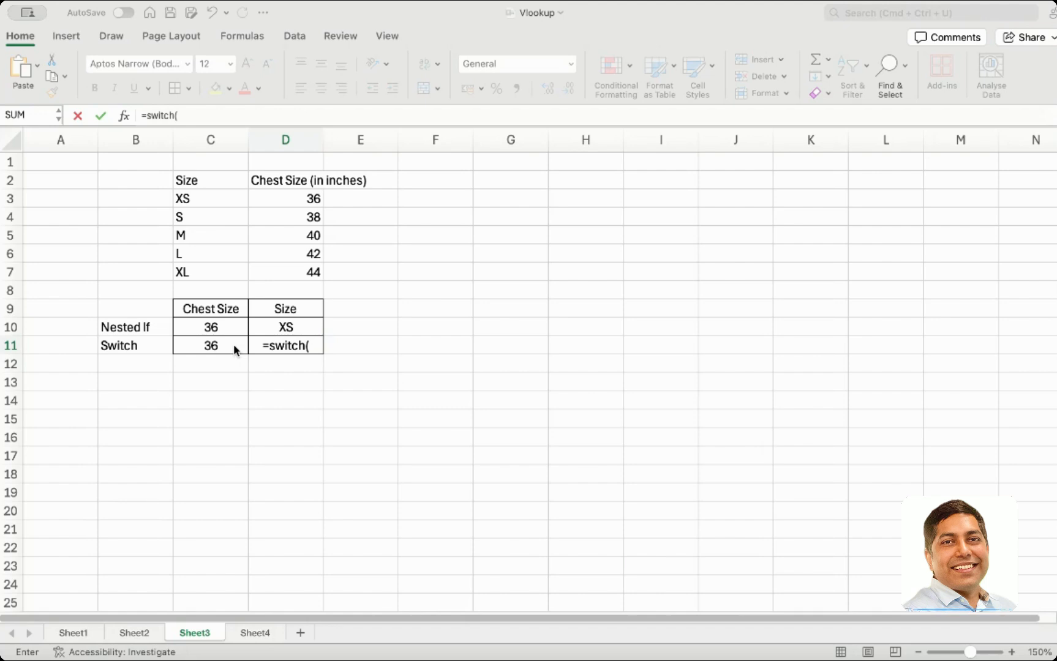
click(234, 344)
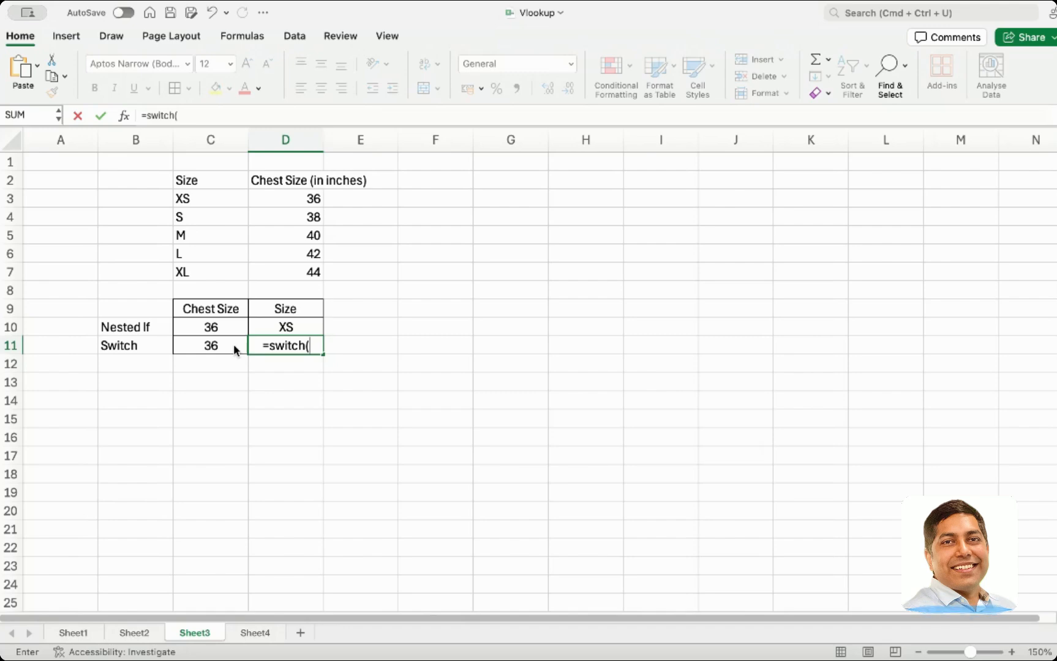
click(234, 344)
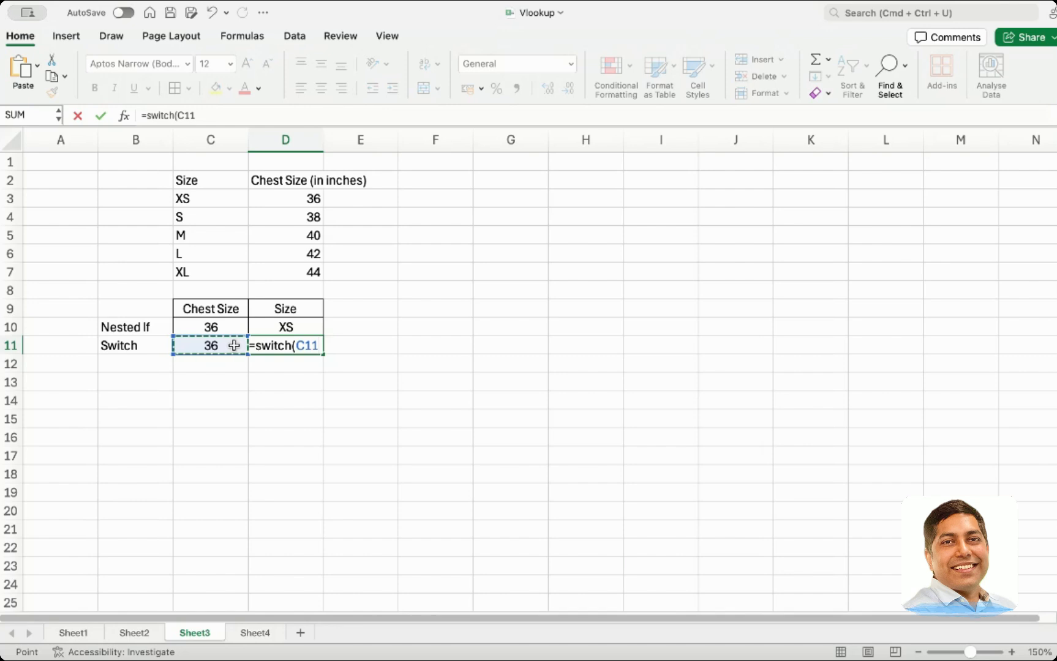
text(,)
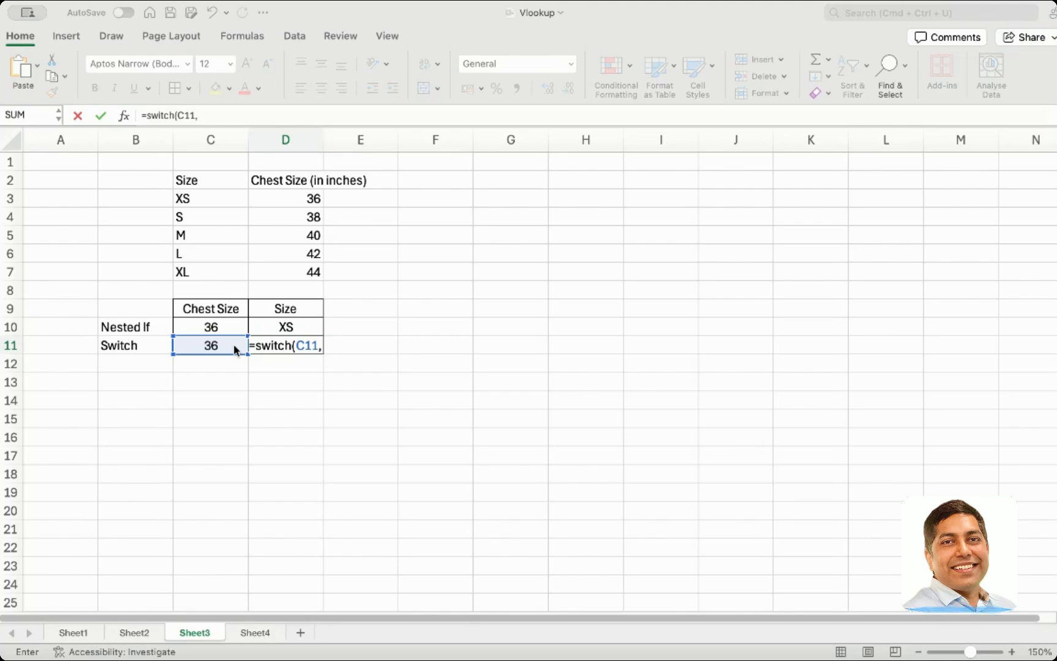
text(3)
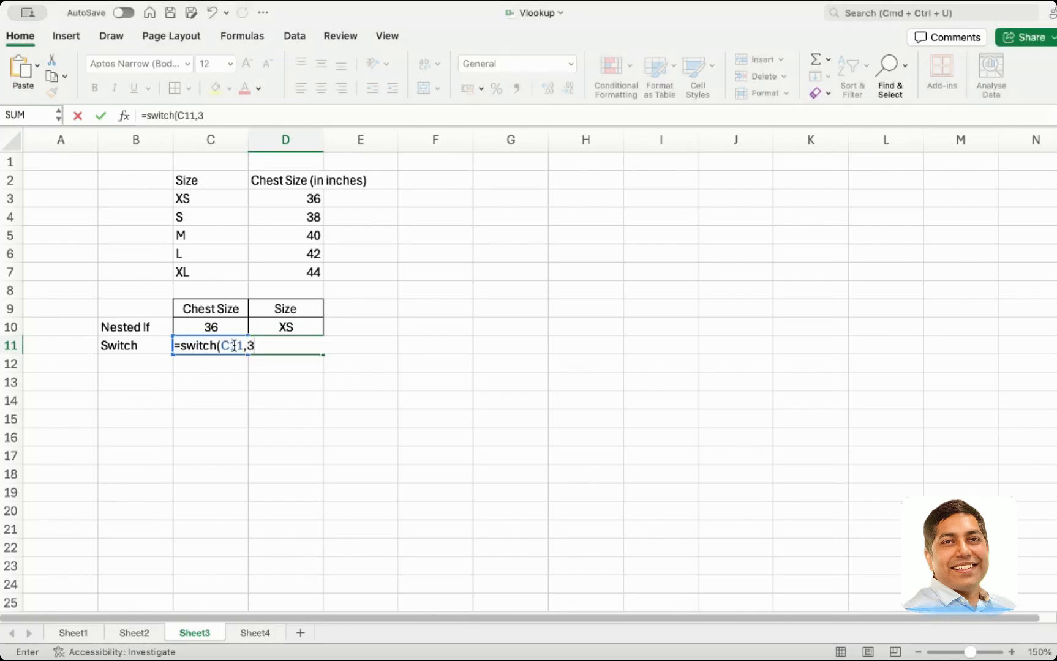
text(6,)
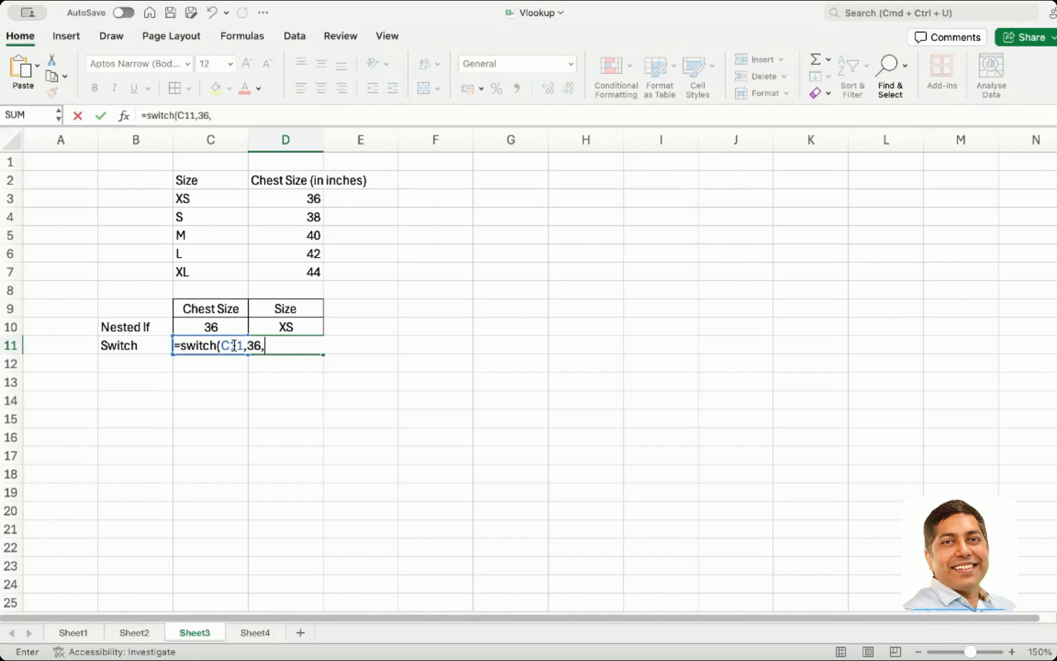
text(")
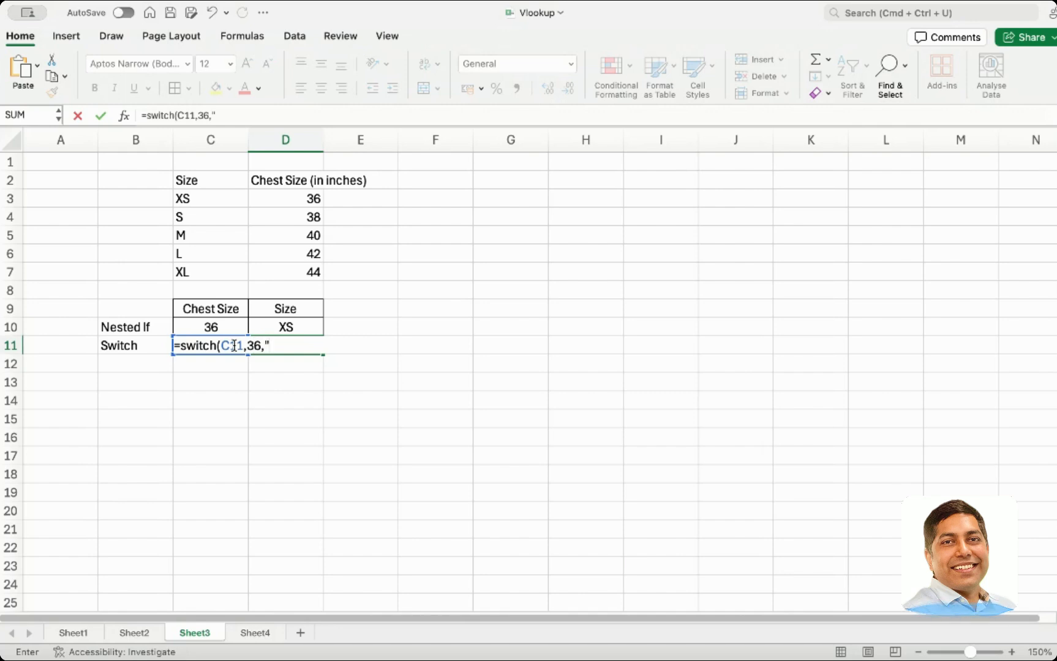
text(XS")
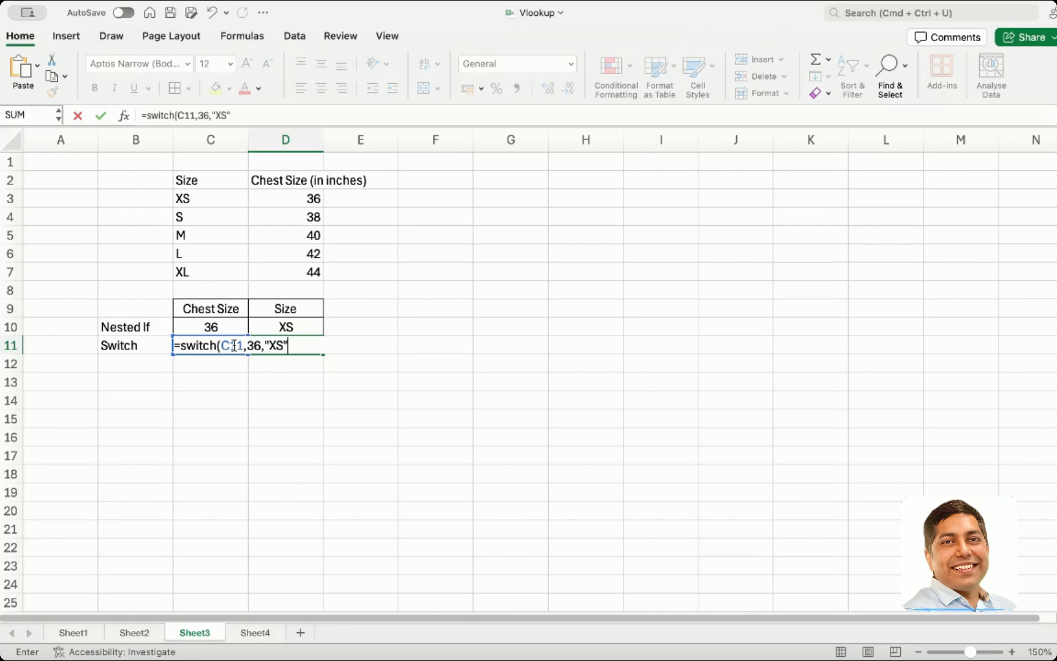
key(Return)
Change the chest size in C11 to 38 to test the SWITCH formula
click(234, 344)
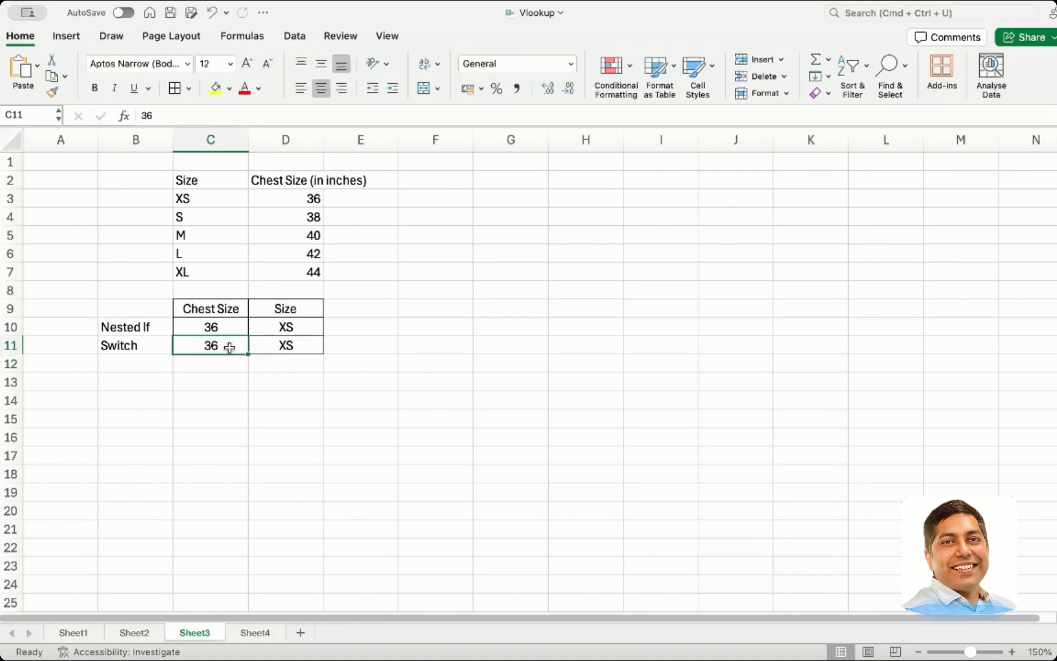
text(38)
key(Tab)
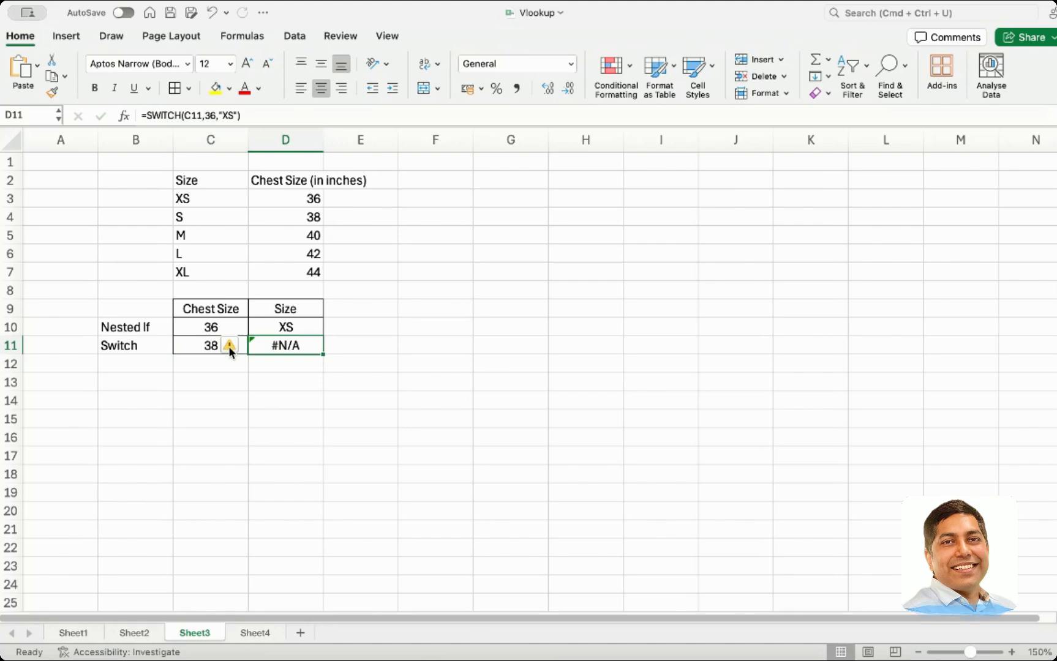
Extend the D11 formula with the pair 38,"S" so it reads =SWITCH(C11,36,"XS",38,"S")
double_click(282, 346)
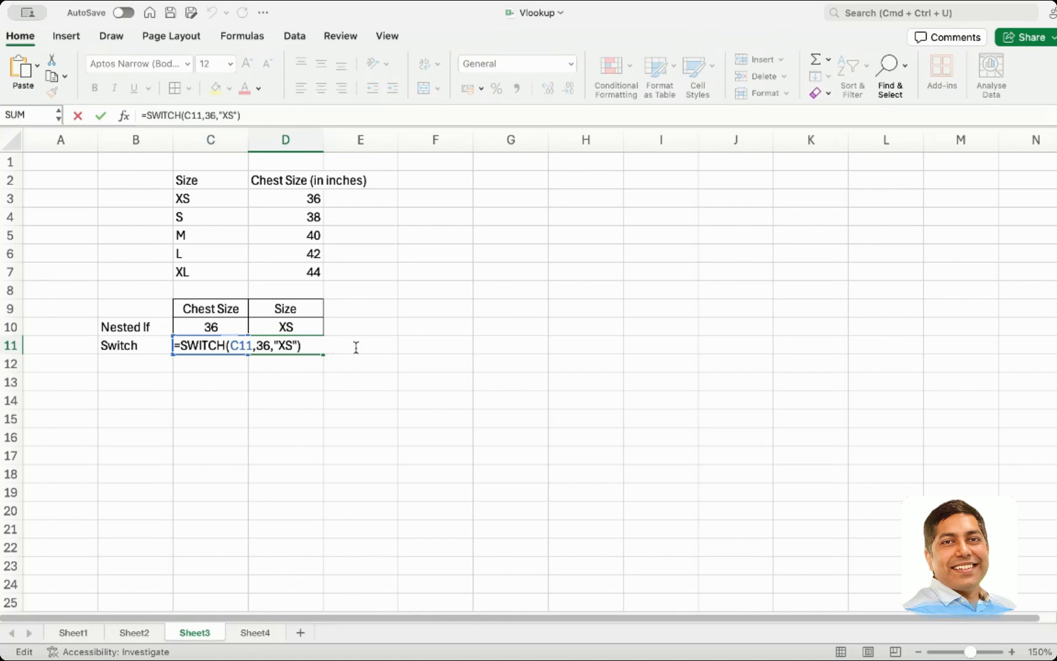
text(,)
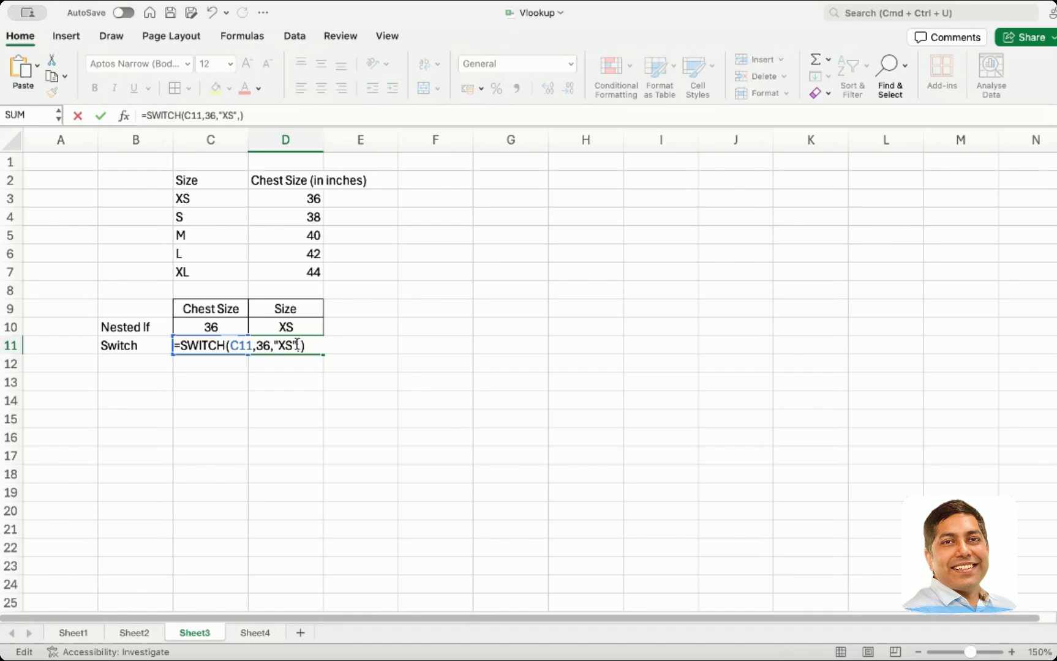
text(38,)
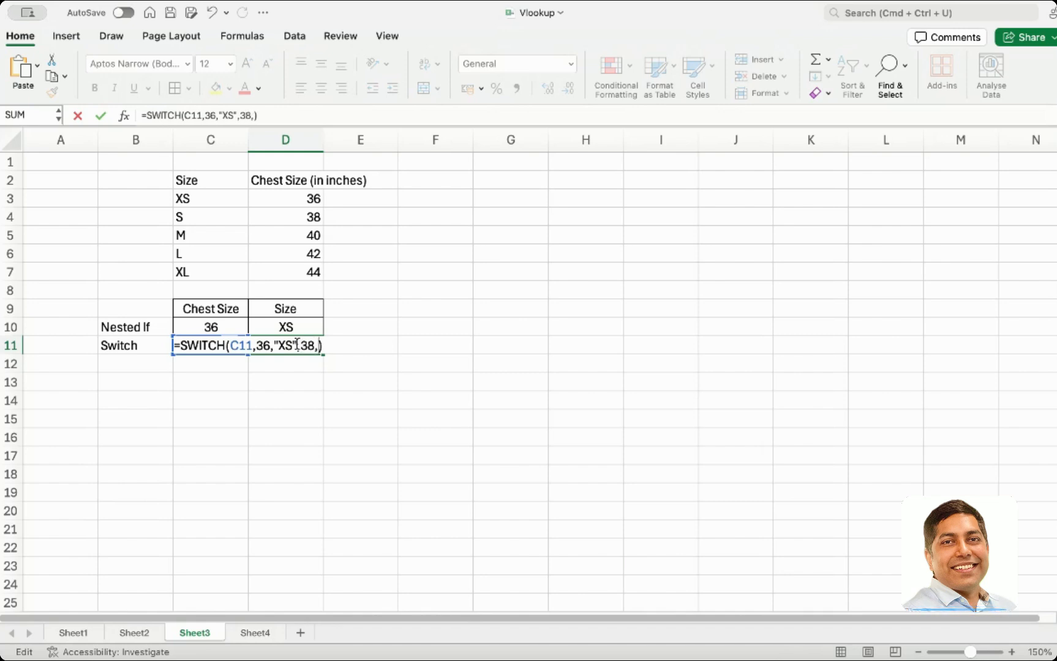
text("")
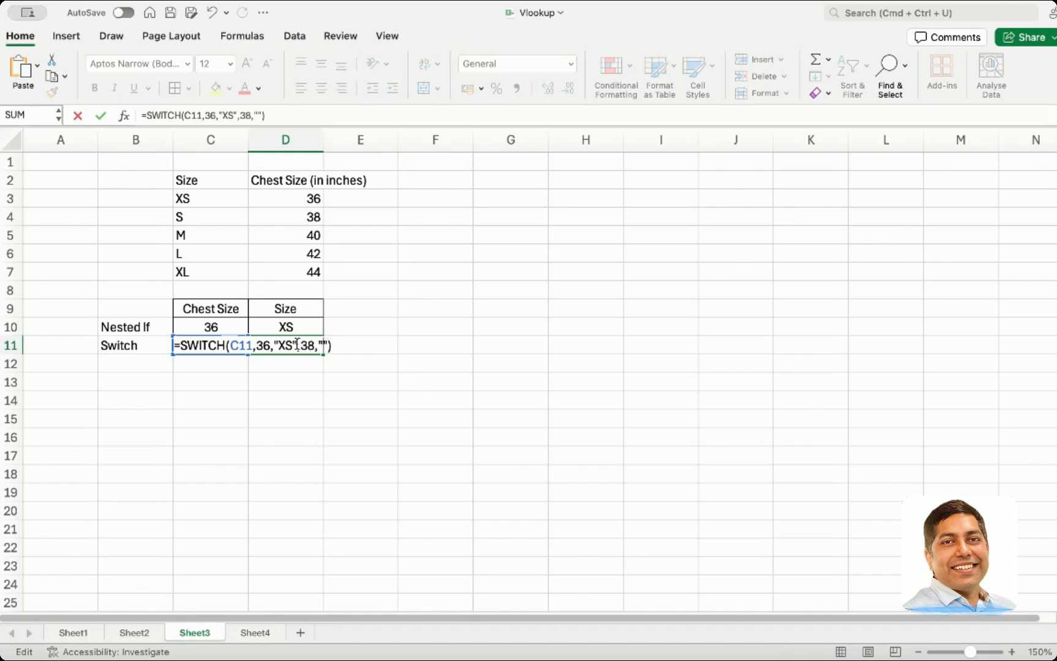
text(S)
key(Return)
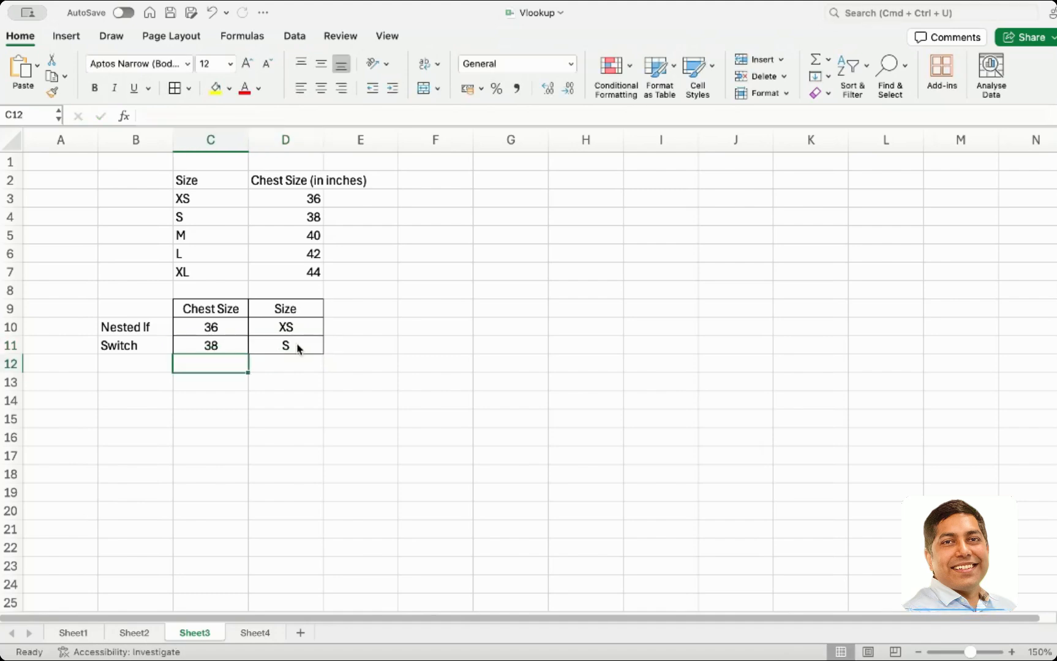
Test the SWITCH formula by entering 36 and then 38 as the chest size in C11
click(205, 347)
double_click(205, 347)
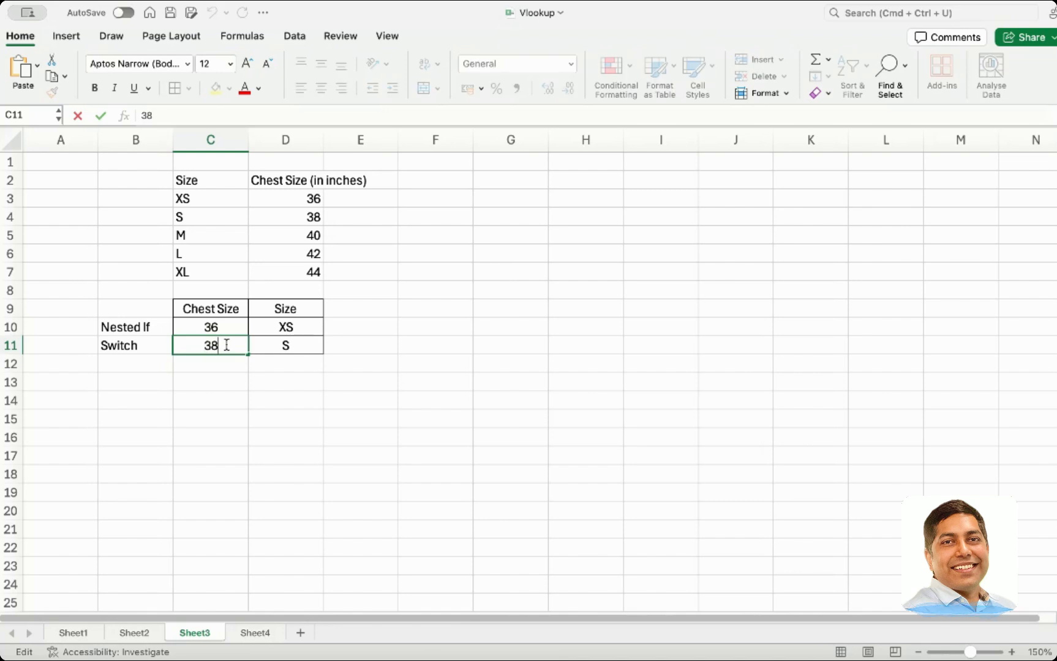
key(BackSpace)
text(6)
key(Tab)
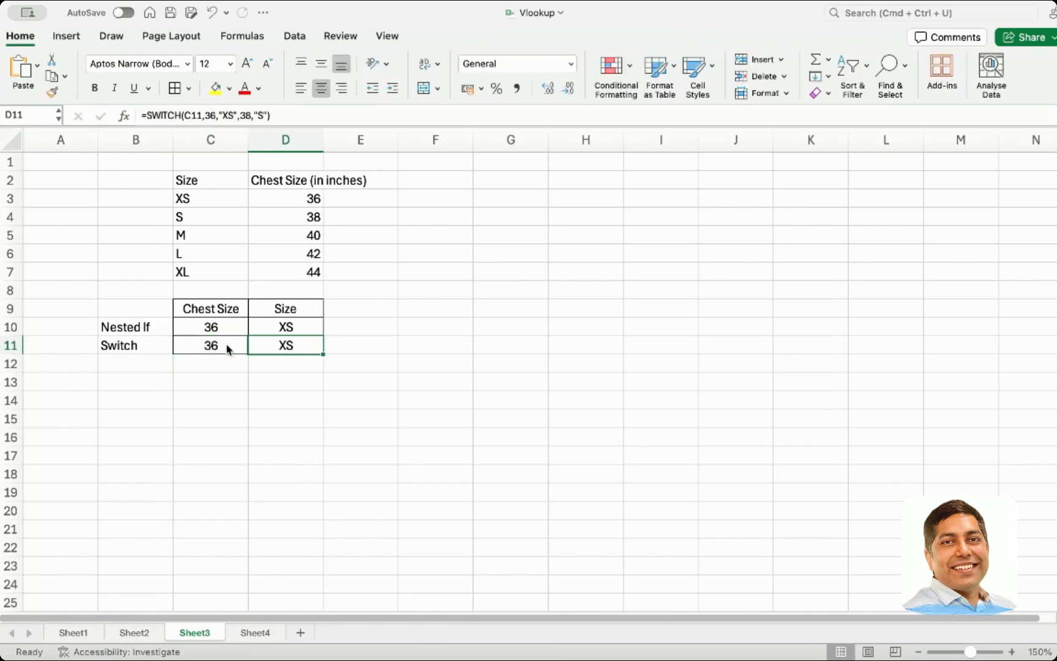
click(226, 343)
text(36)
key(BackSpace)
text(8)
key(Tab)
Rewrite the nested IF in D10 as =IF(C10=36,"XS",IF(C10=38,"S"))
click(224, 329)
double_click(224, 328)
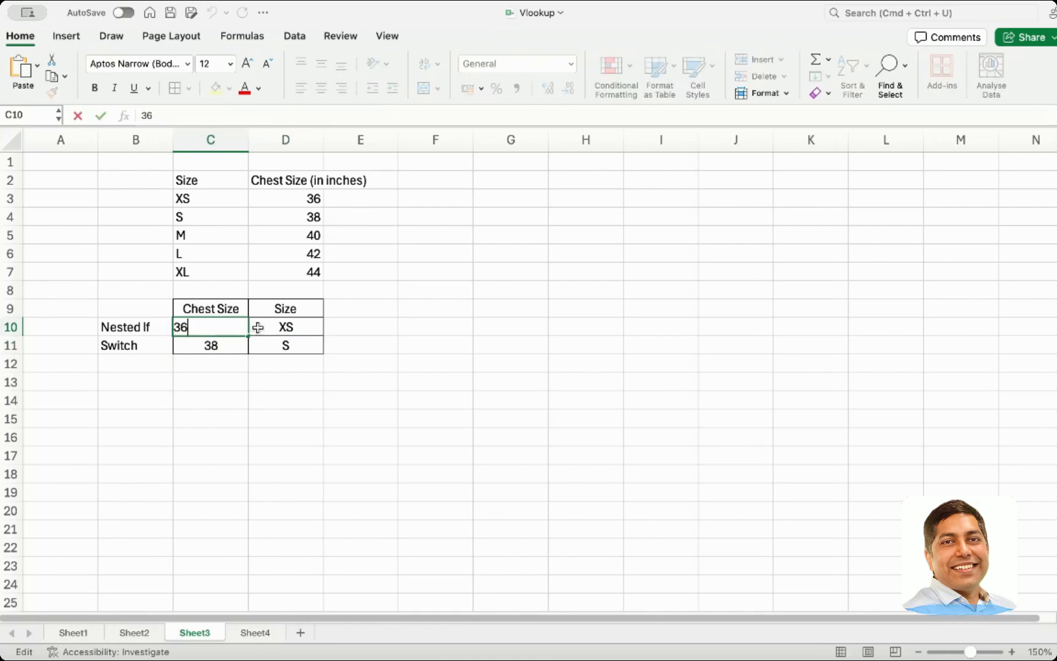
double_click(273, 332)
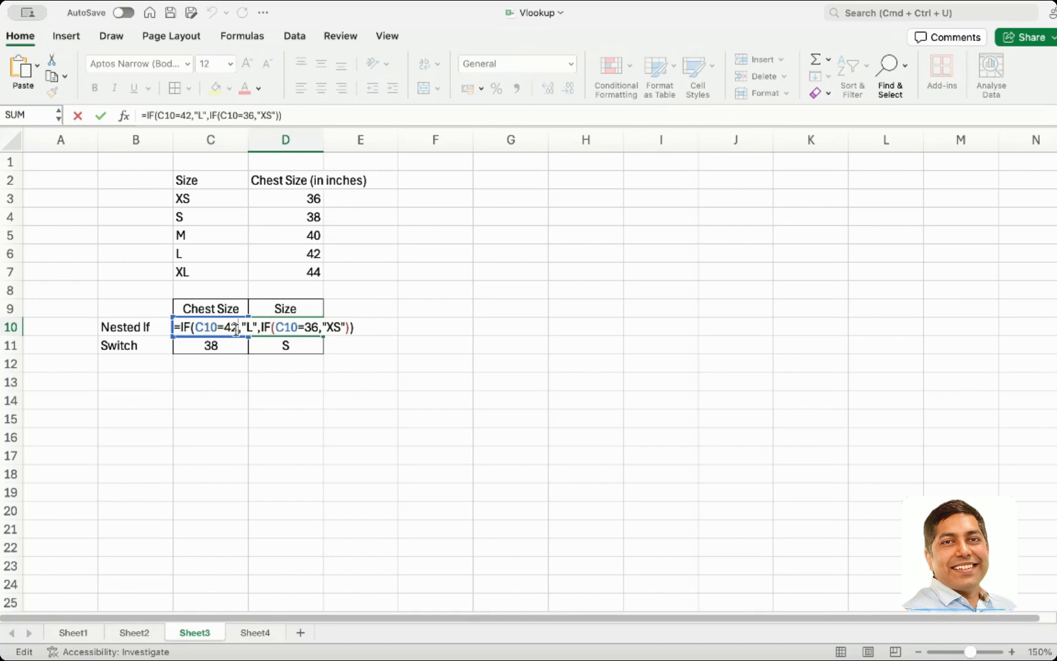
key(BackSpace)
key(BackSpace)
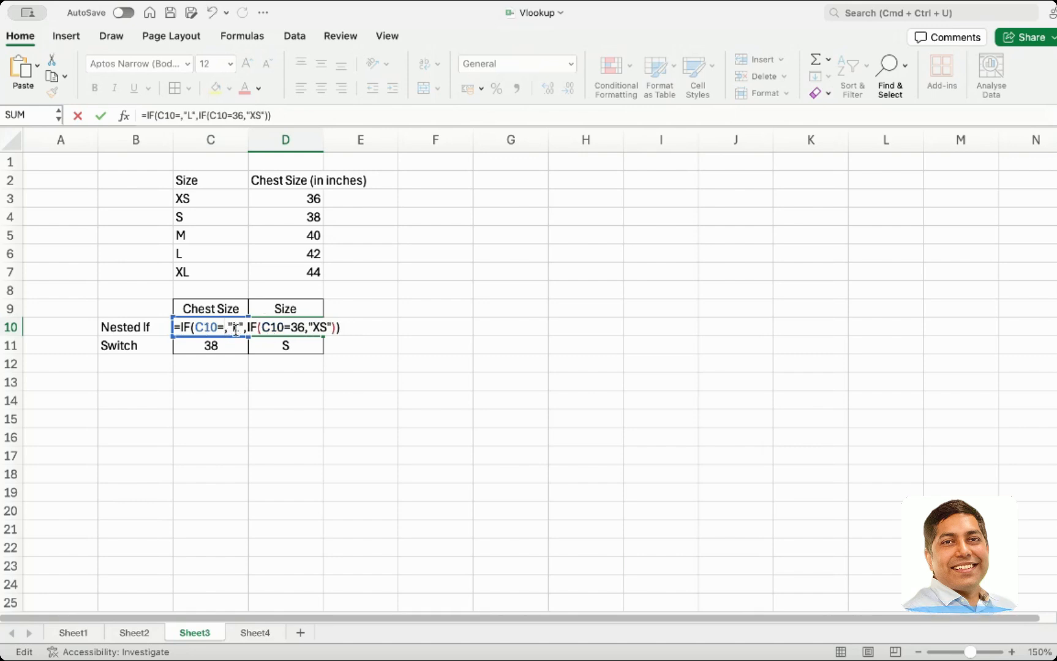
text(36)
click(251, 328)
key(BackSpace)
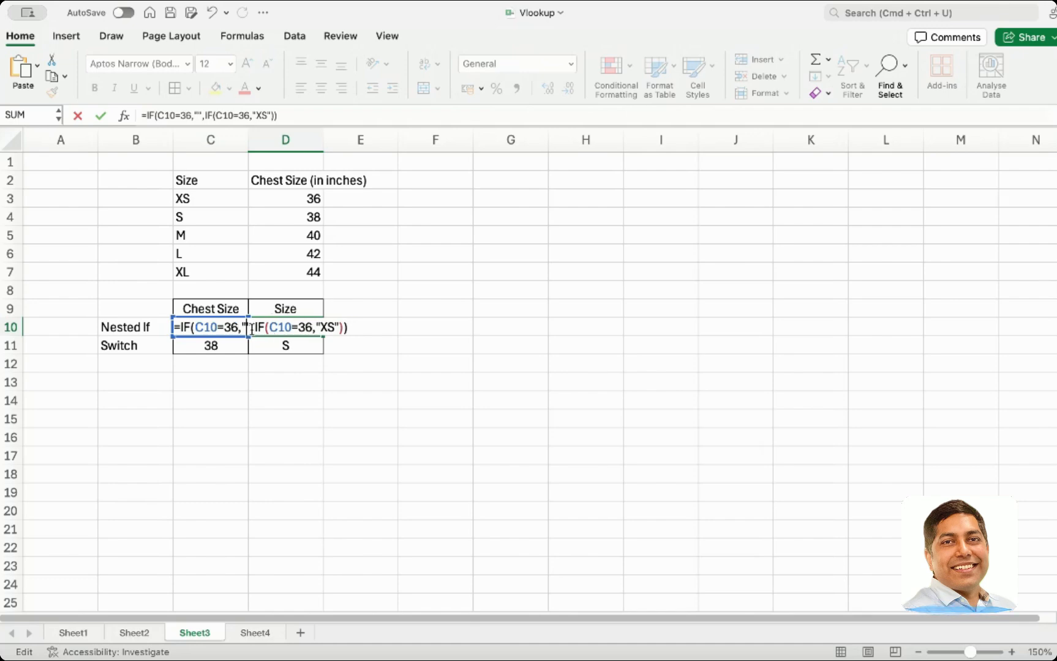
text(XS)
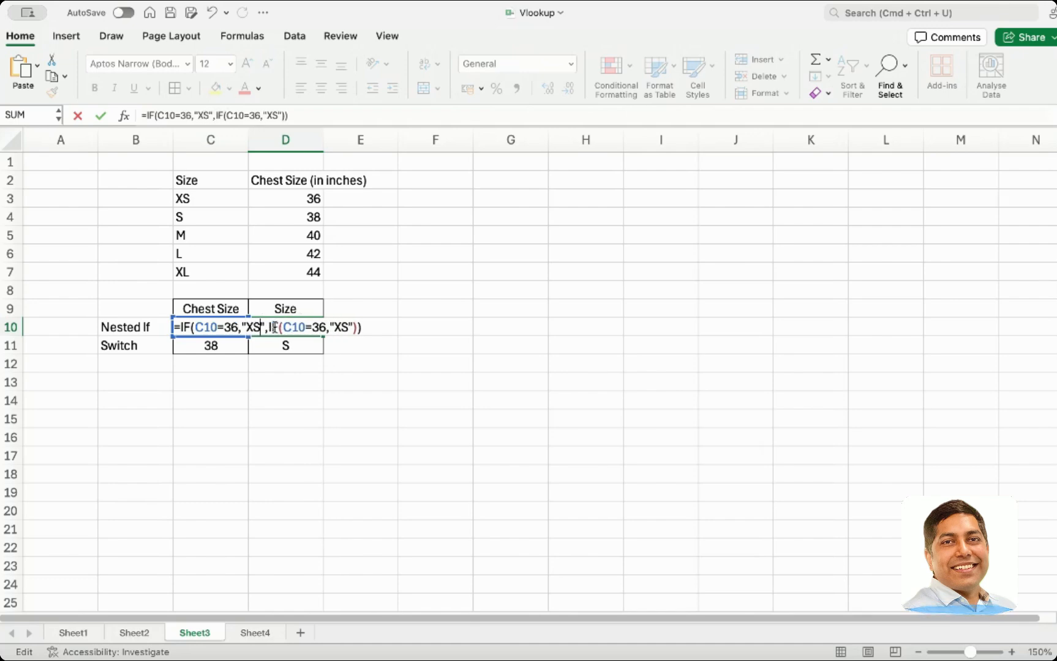
click(369, 327)
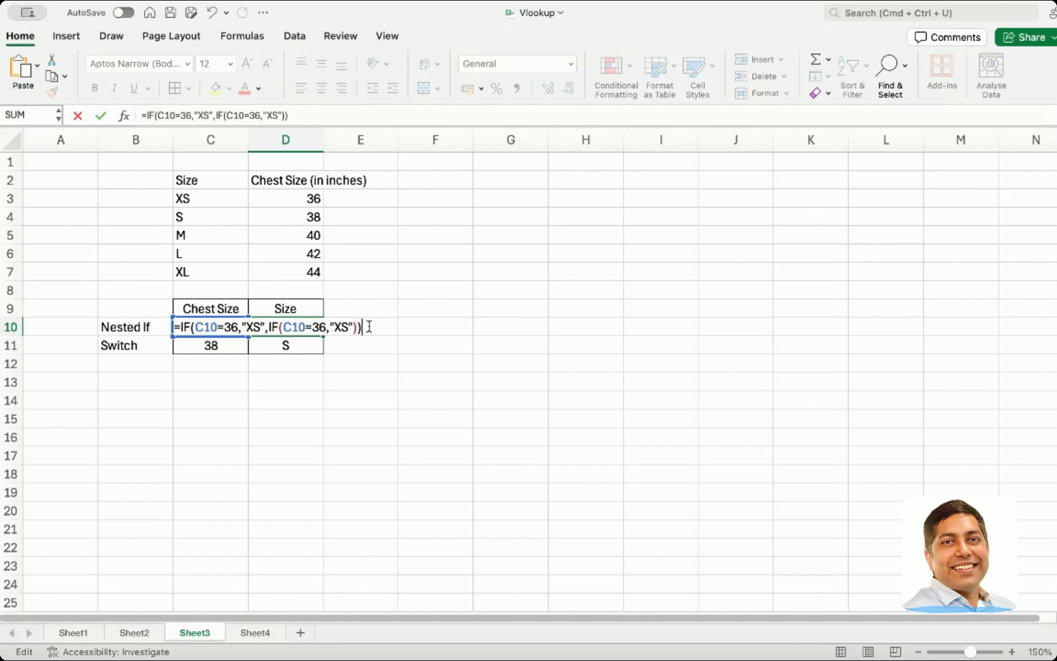
click(326, 327)
key(BackSpace)
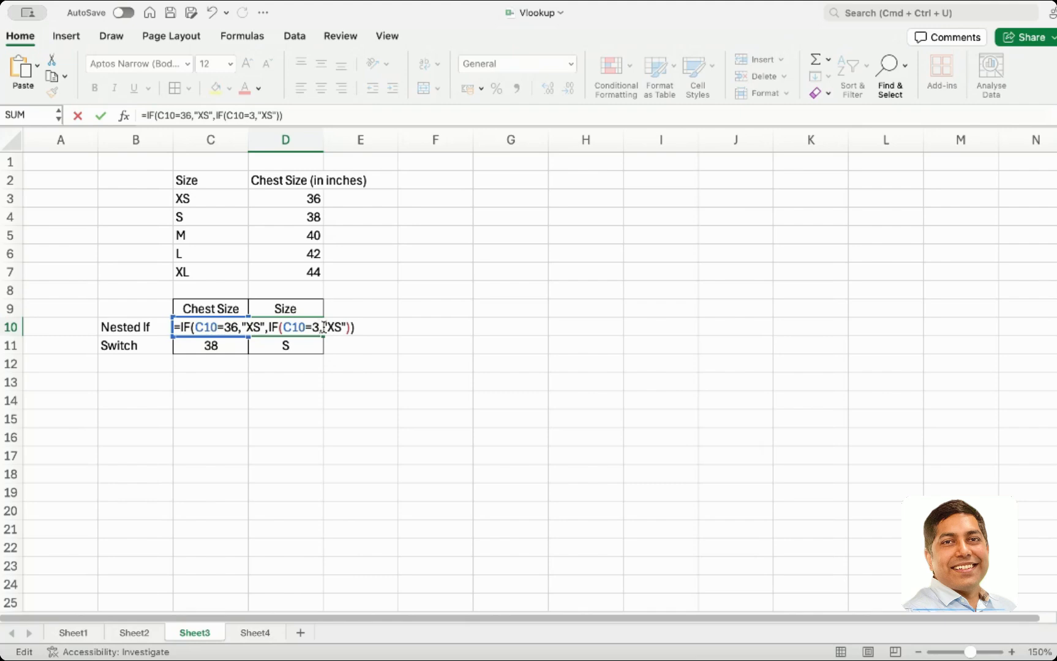
text(8)
key(Right)
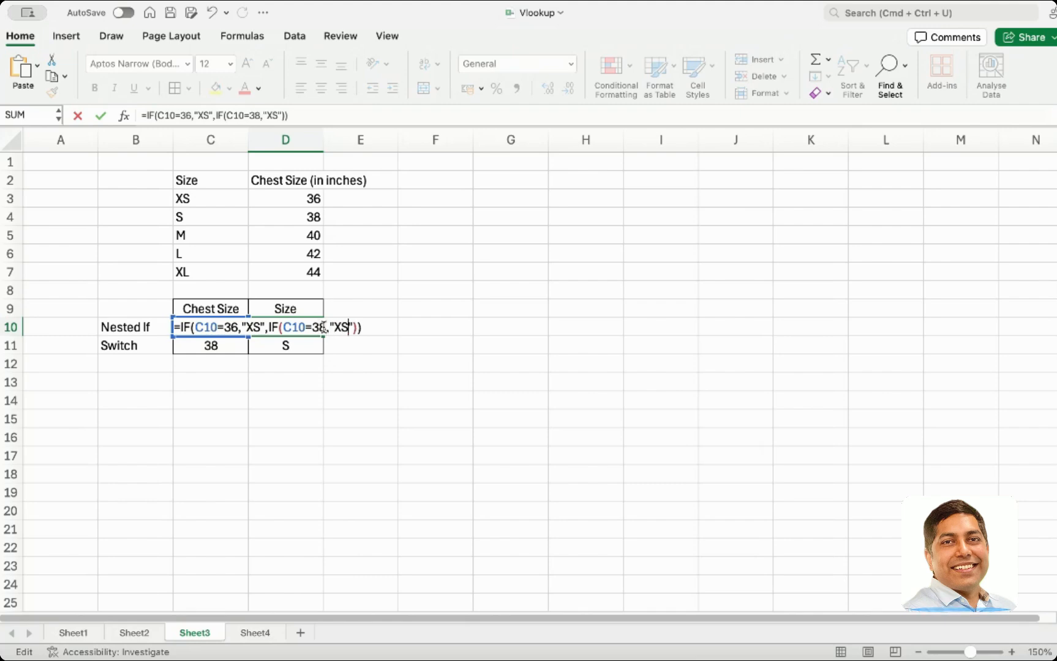
key(BackSpace)
key(Return)
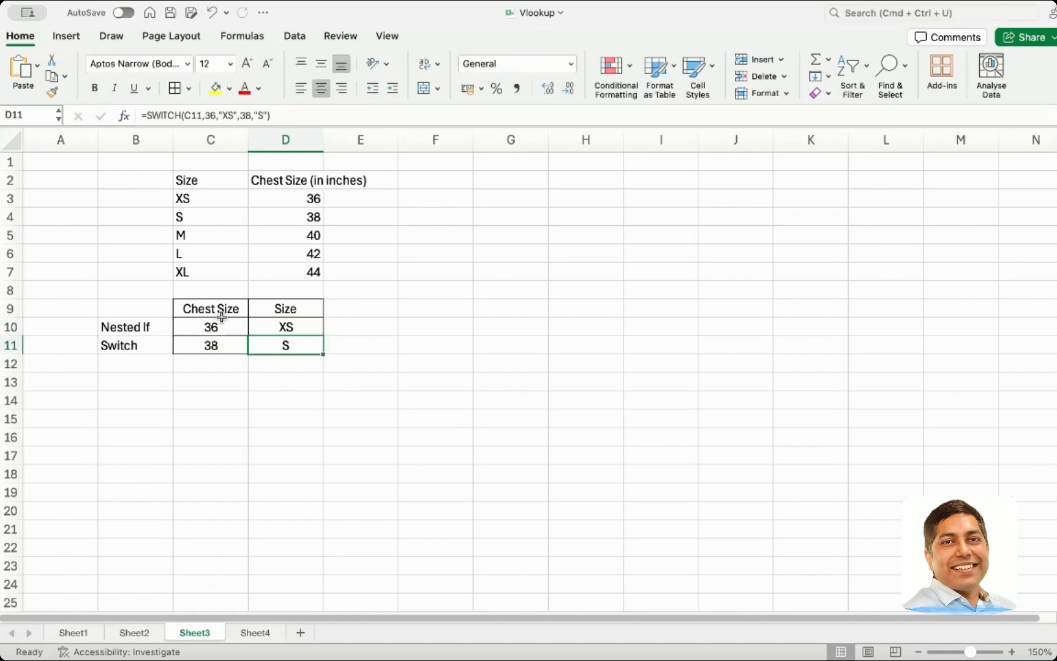
Set the chest size in C11 back to 36
click(227, 342)
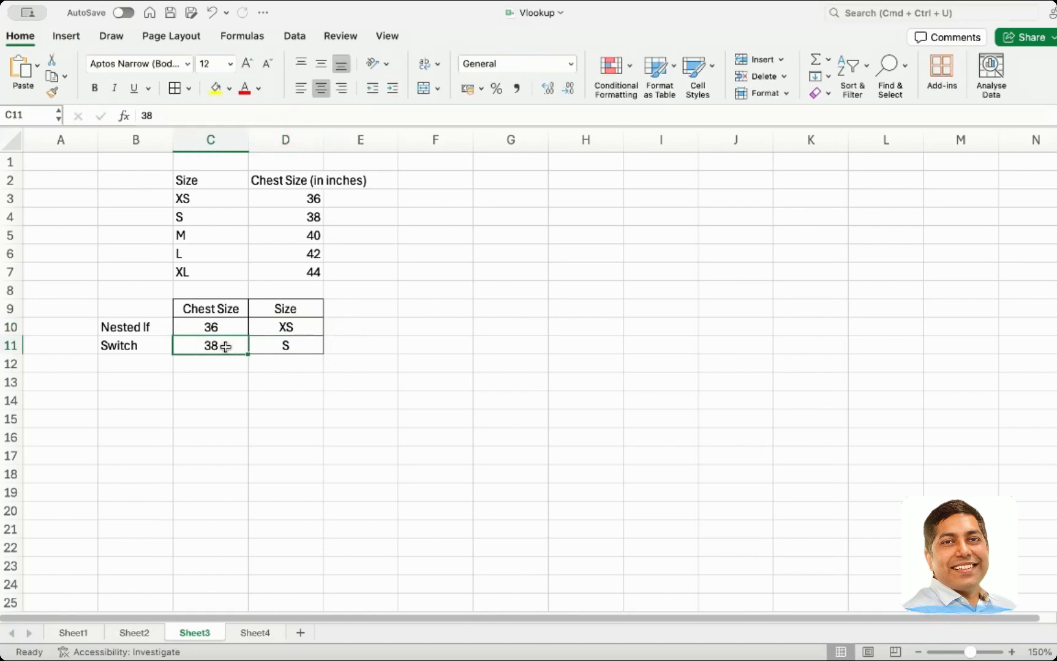
text(36)
key(Tab)
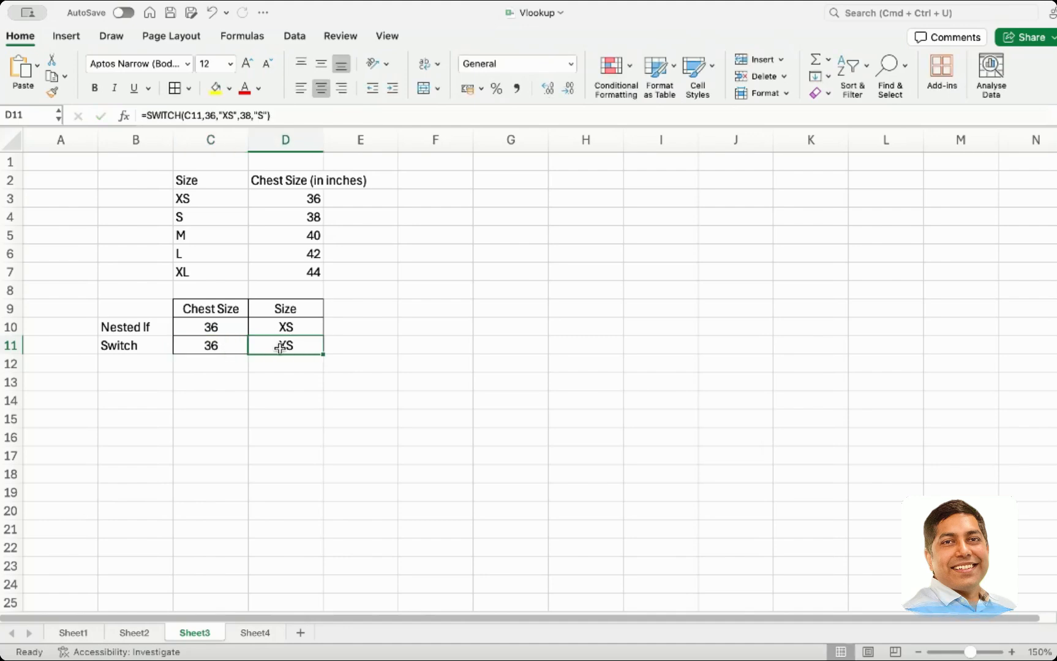
Copy the D11 SWITCH formula into F11 as plain text, removing its leading equals sign
drag(286, 115, 135, 112)
key(super+c)
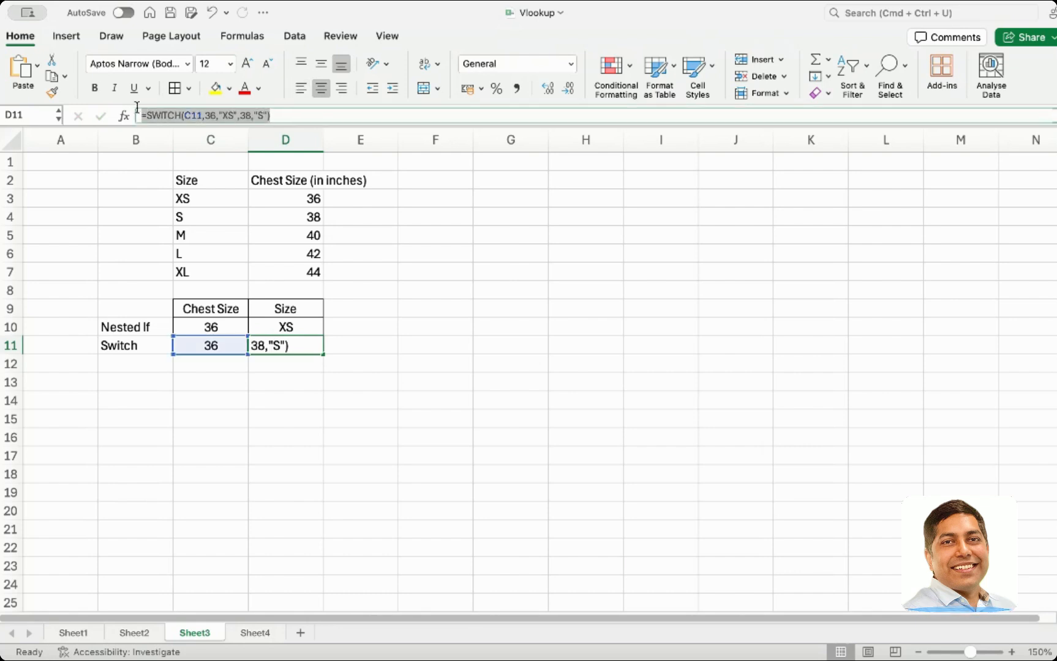
click(422, 343)
click(422, 344)
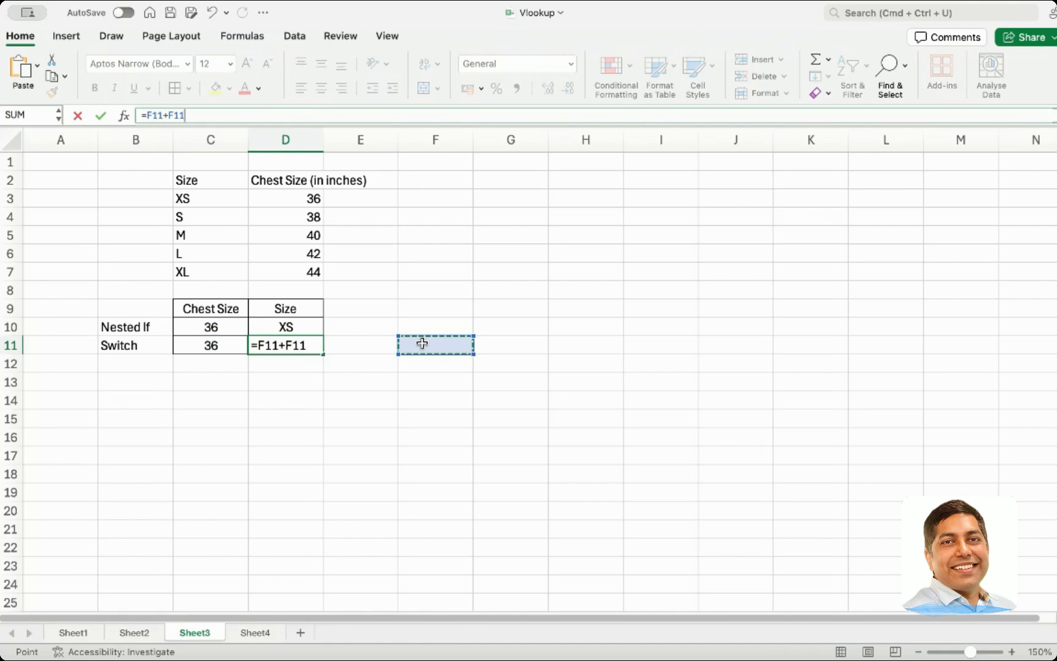
key(Escape)
click(422, 343)
key(super+v)
click(405, 344)
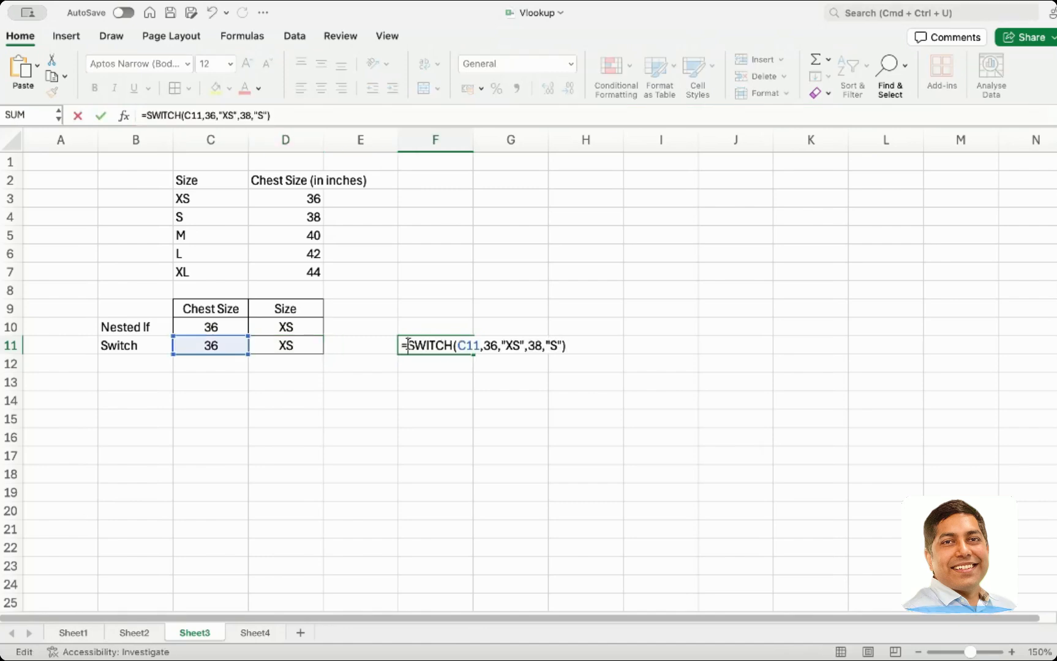
key(BackSpace)
key(Return)
Copy the D10 nested IF formula into F10 as plain text, removing its leading equals sign
click(289, 327)
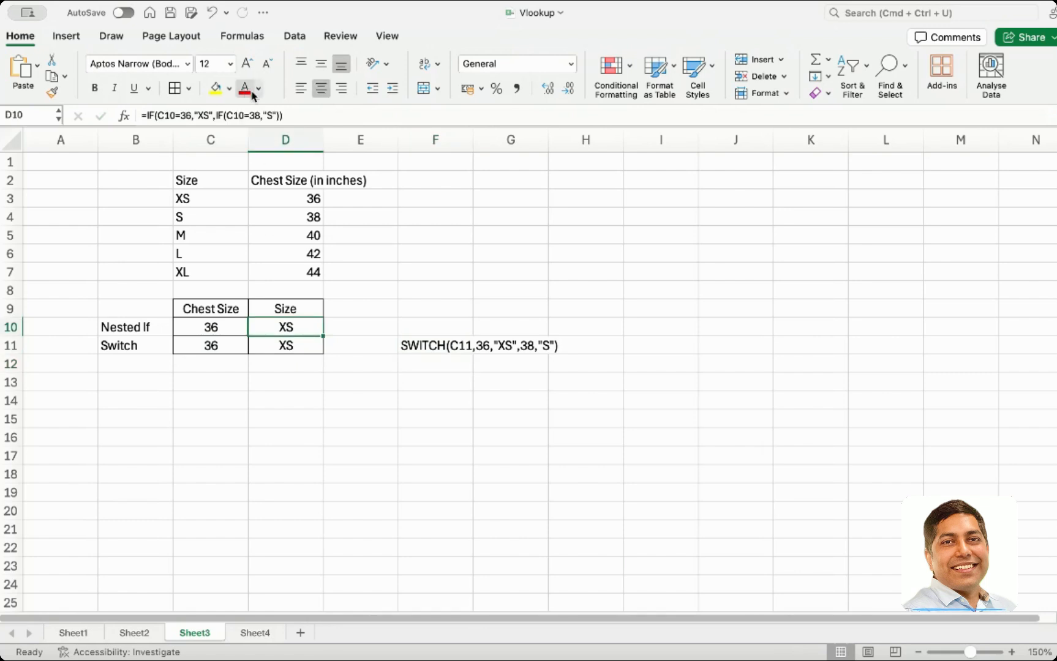
triple_click(300, 117)
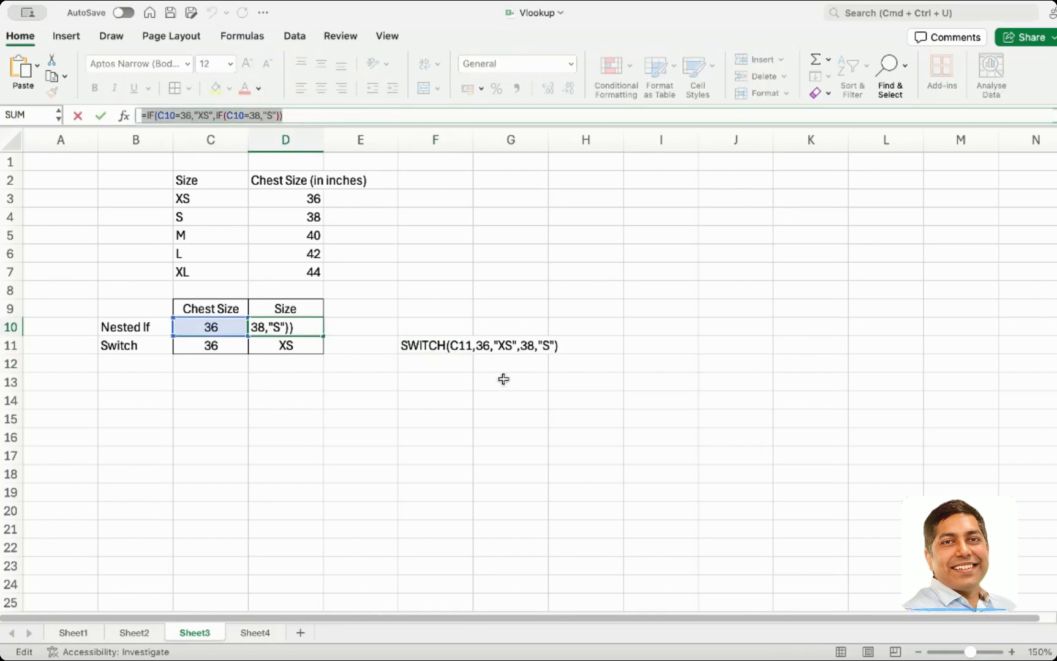
key(super+c)
key(Escape)
double_click(437, 326)
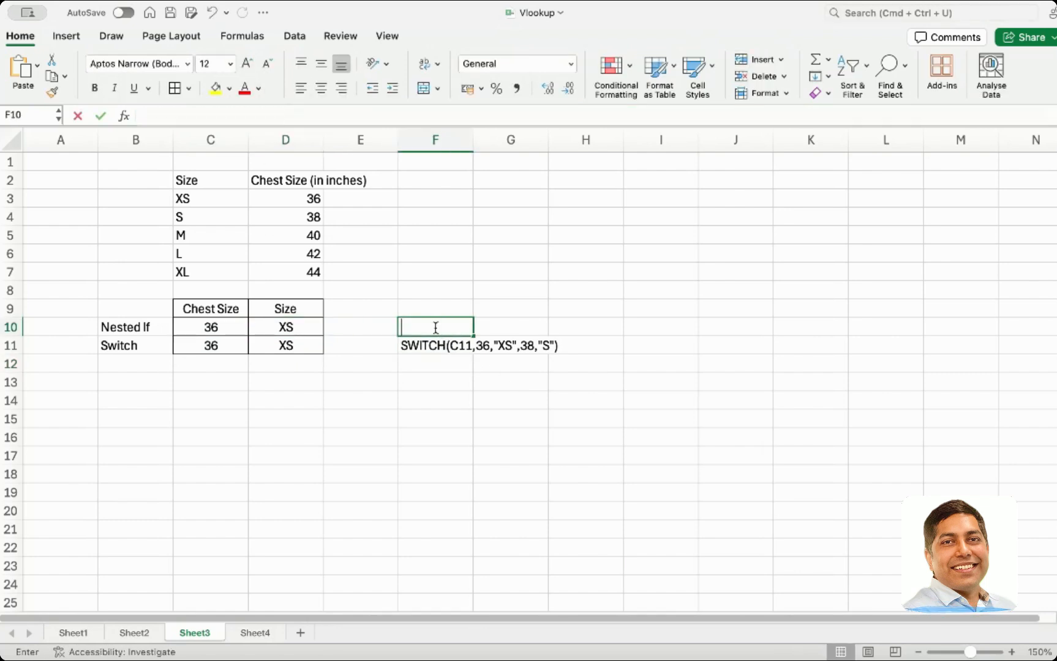
key(super+v)
click(403, 327)
key(BackSpace)
key(Return)
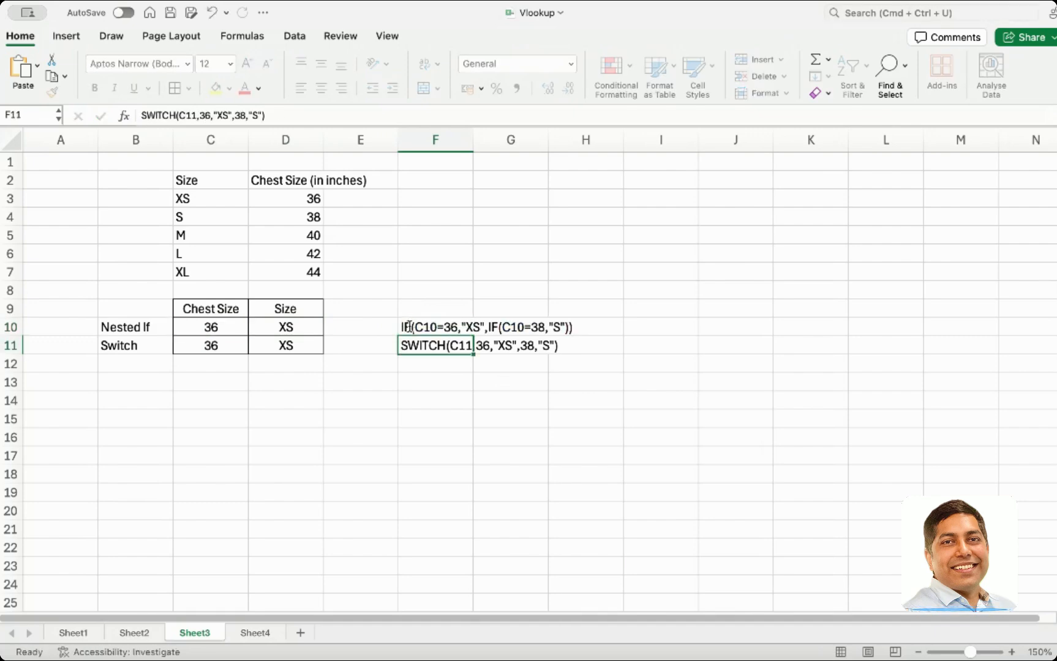
Examine the nested IF and SWITCH formula texts shown in F10 and F11
click(396, 398)
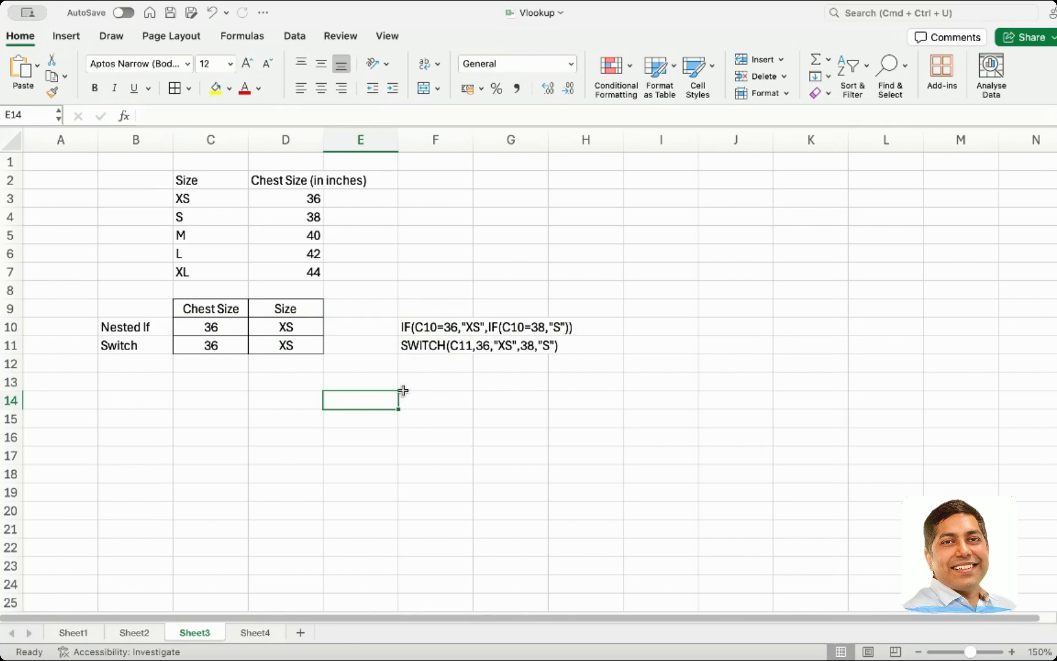
click(421, 332)
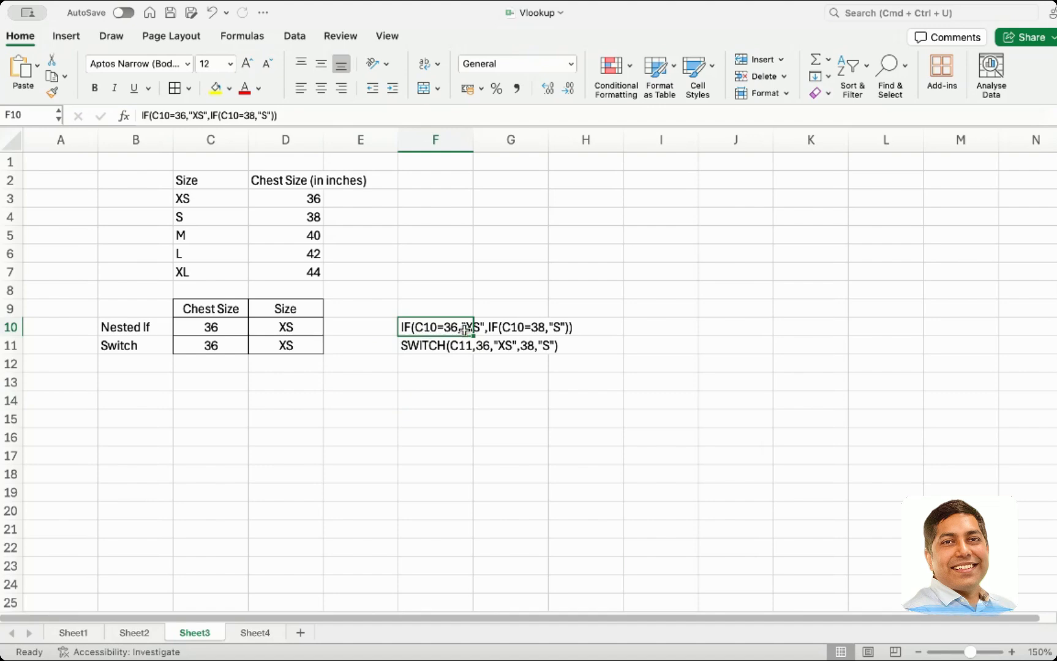
double_click(428, 327)
drag(421, 327, 442, 328)
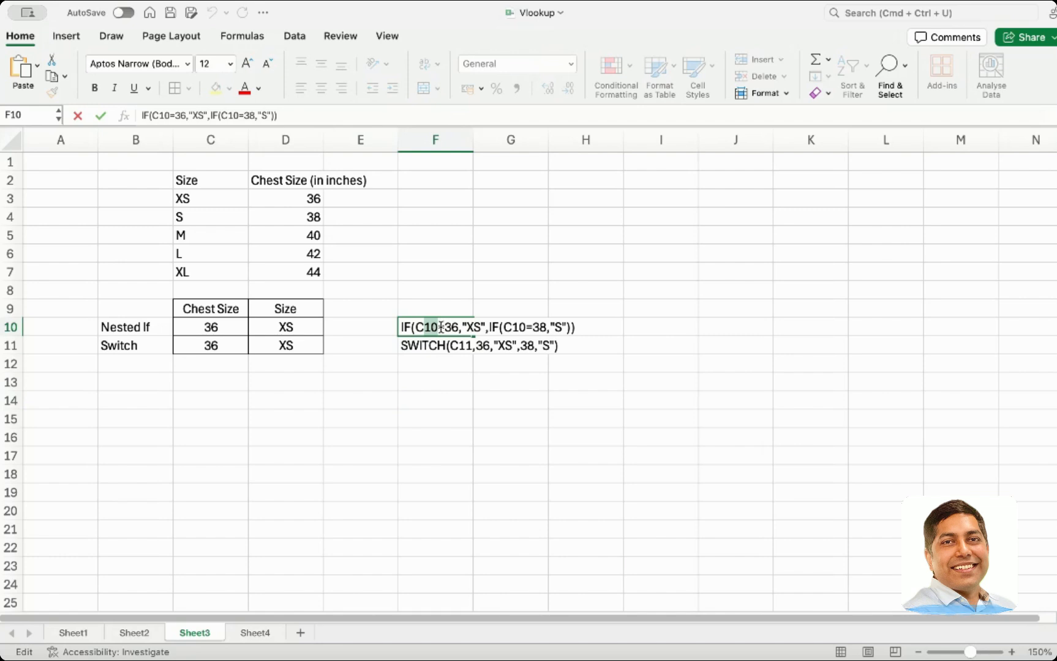
click(451, 327)
click(469, 345)
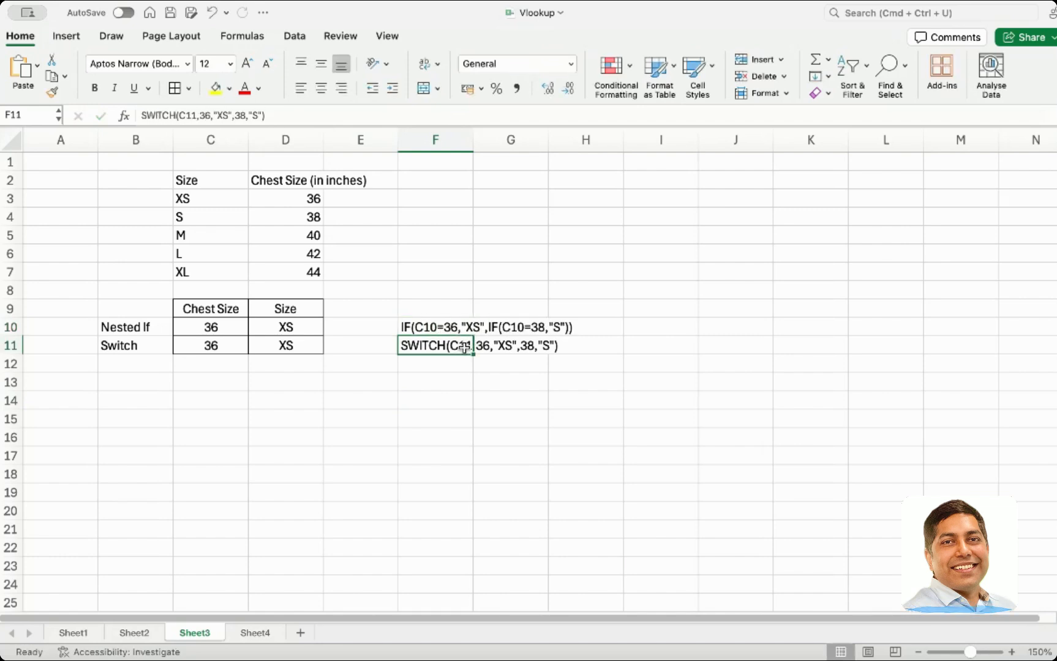
click(479, 347)
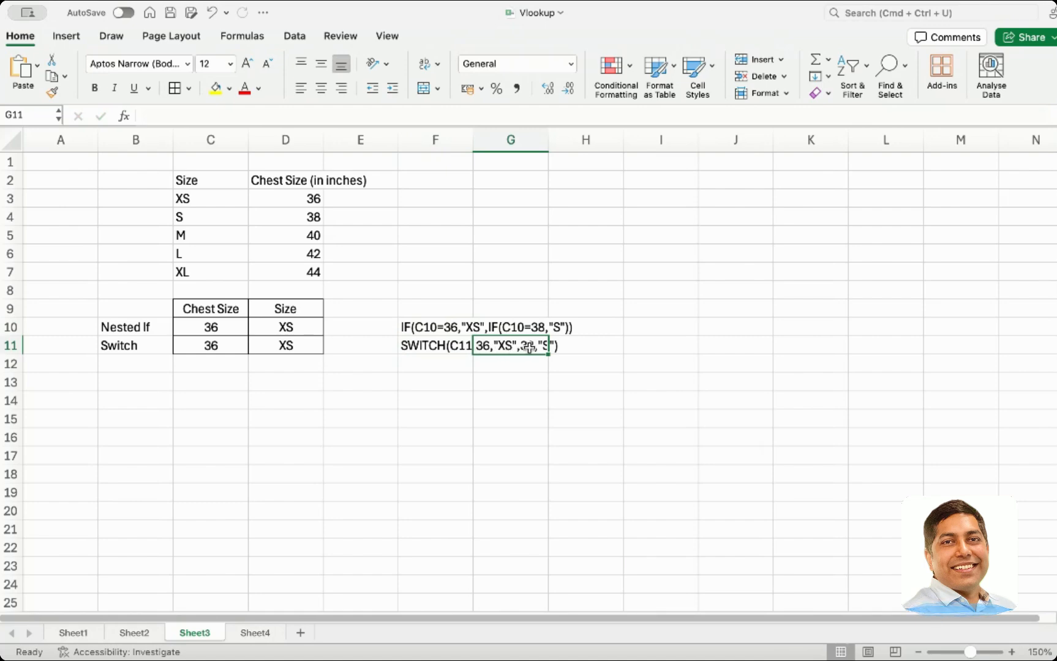
Extend the D11 SWITCH formula with the pair 40,"M"
double_click(270, 348)
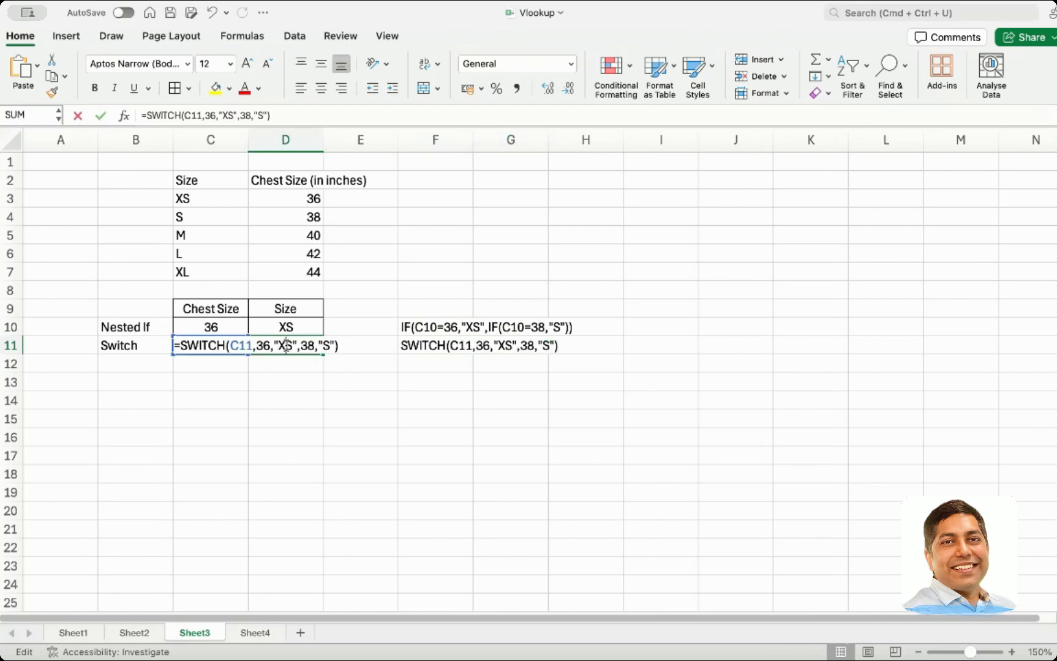
click(329, 347)
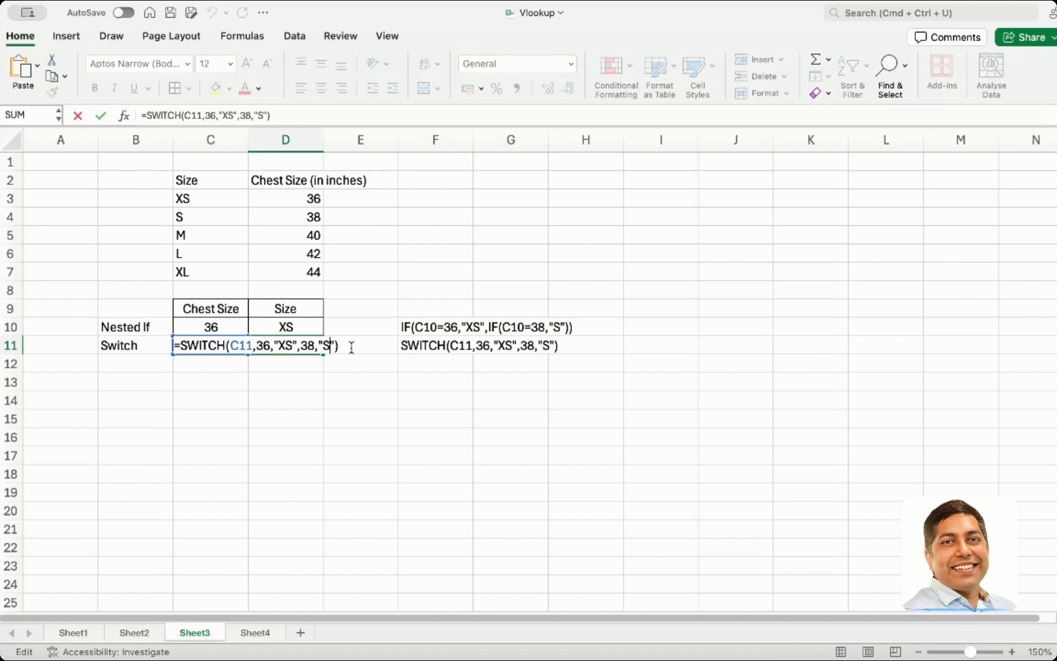
text(,)
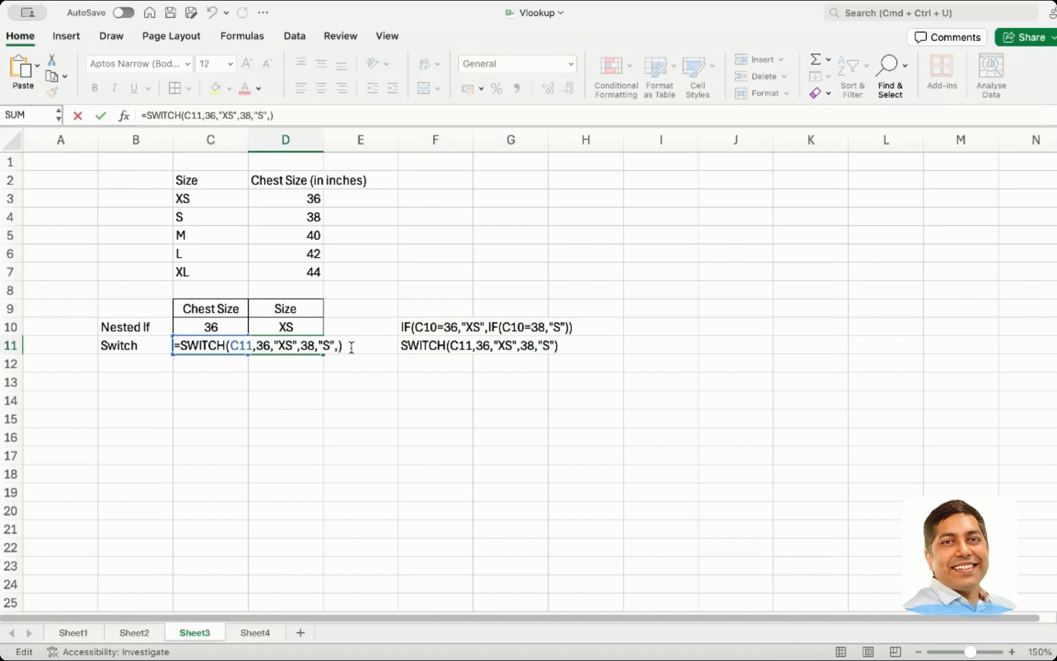
text(40, )
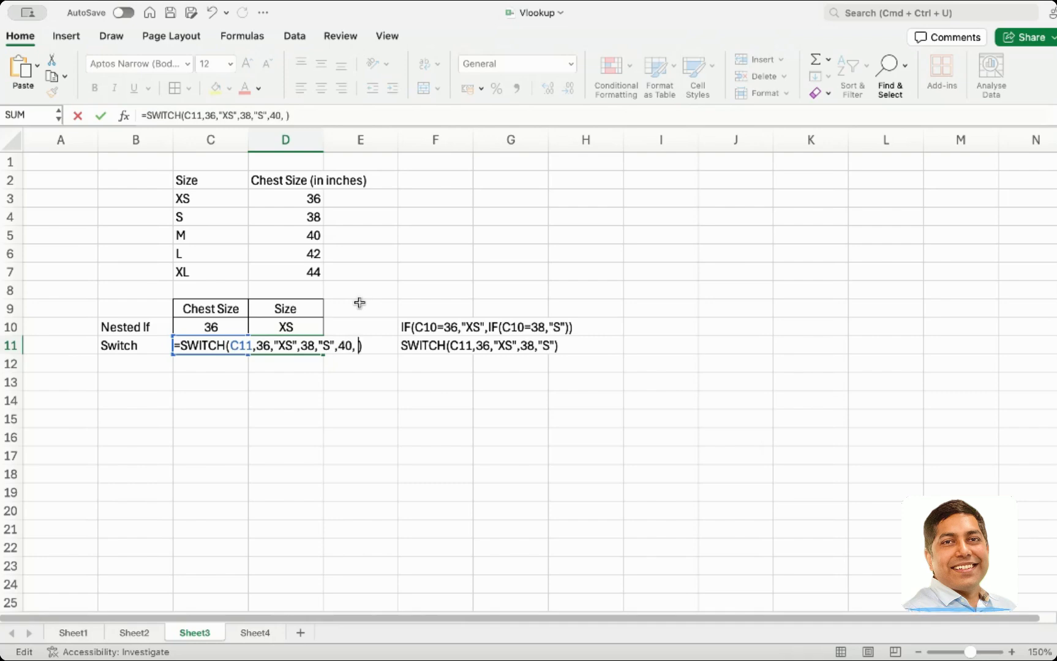
text("M", )
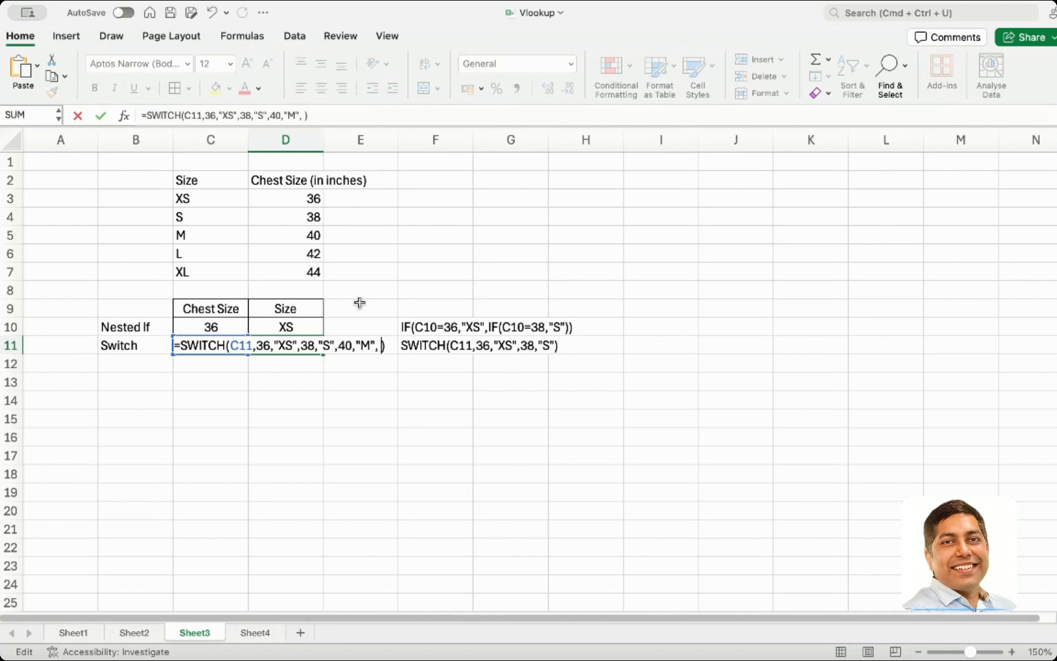
text(42,)
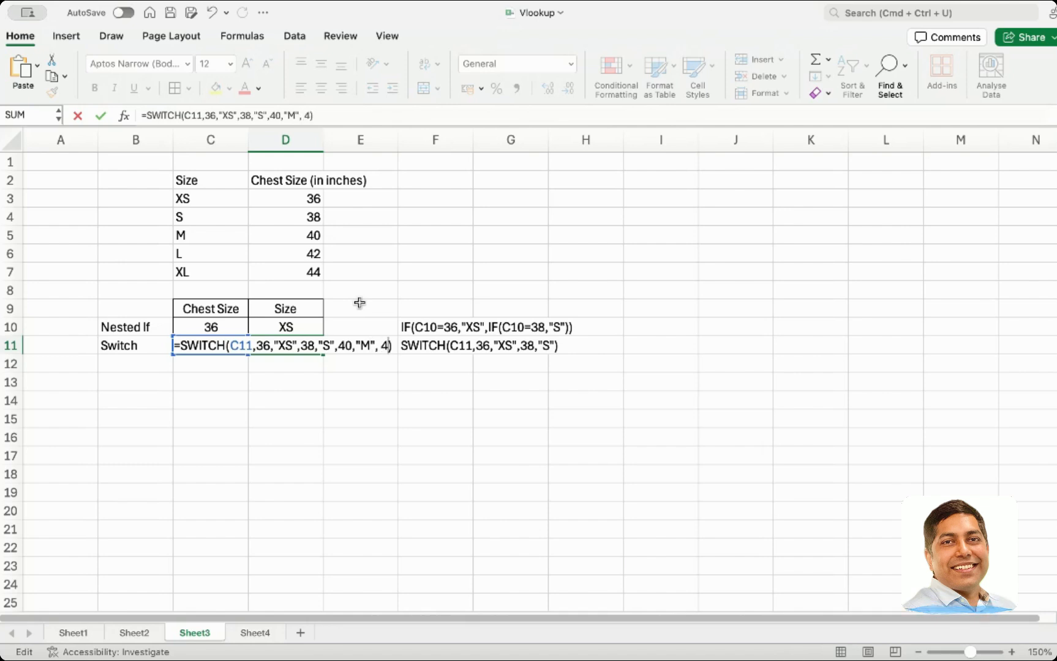
text("L)
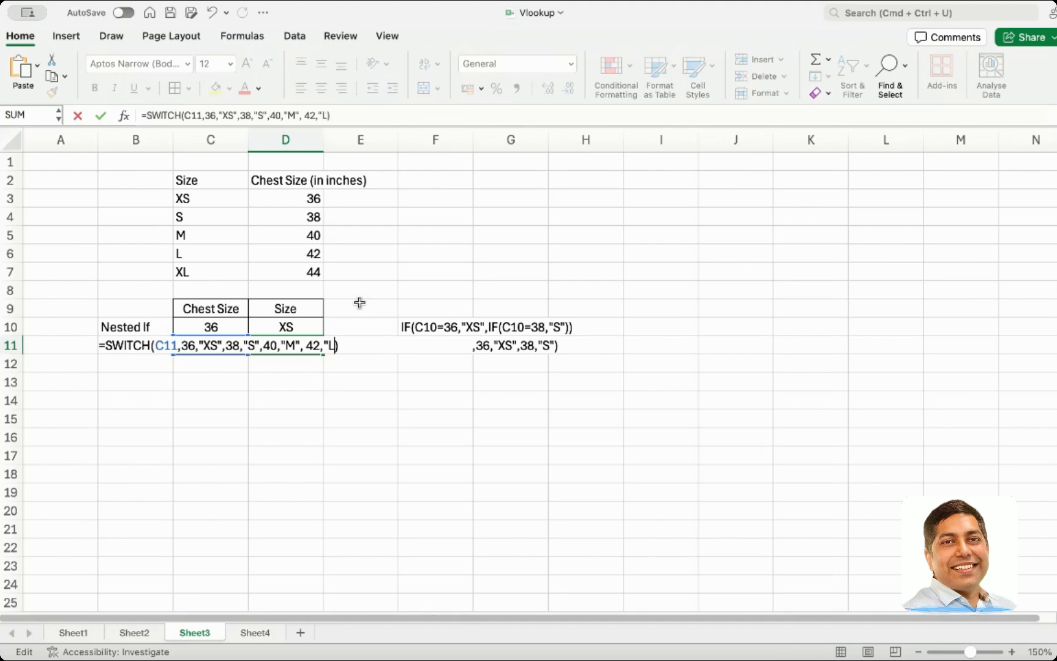
text(",)
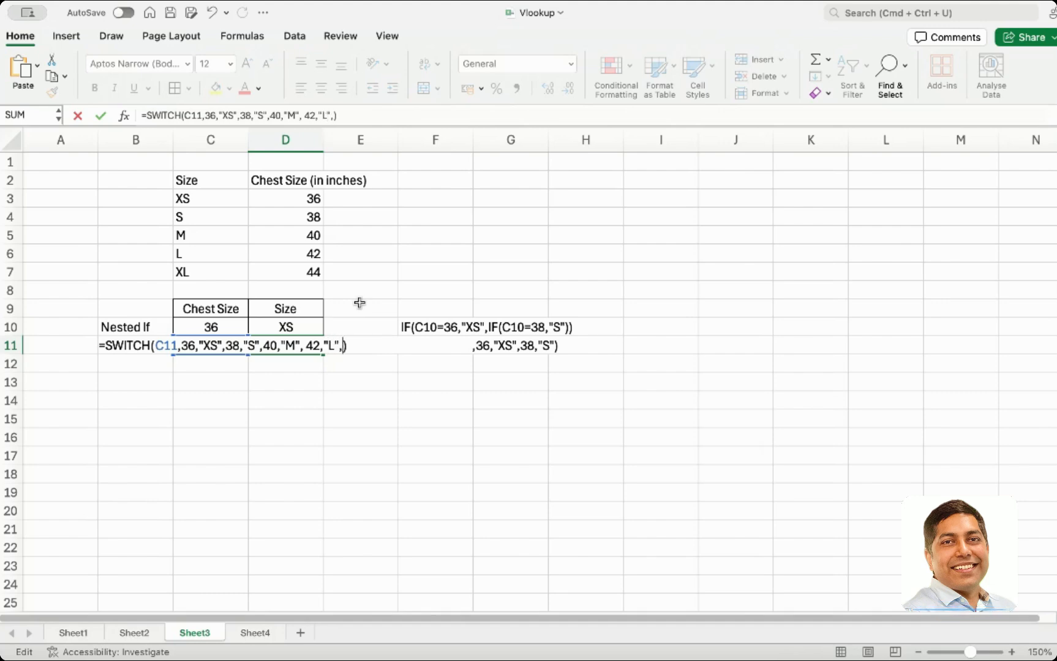
text(44)
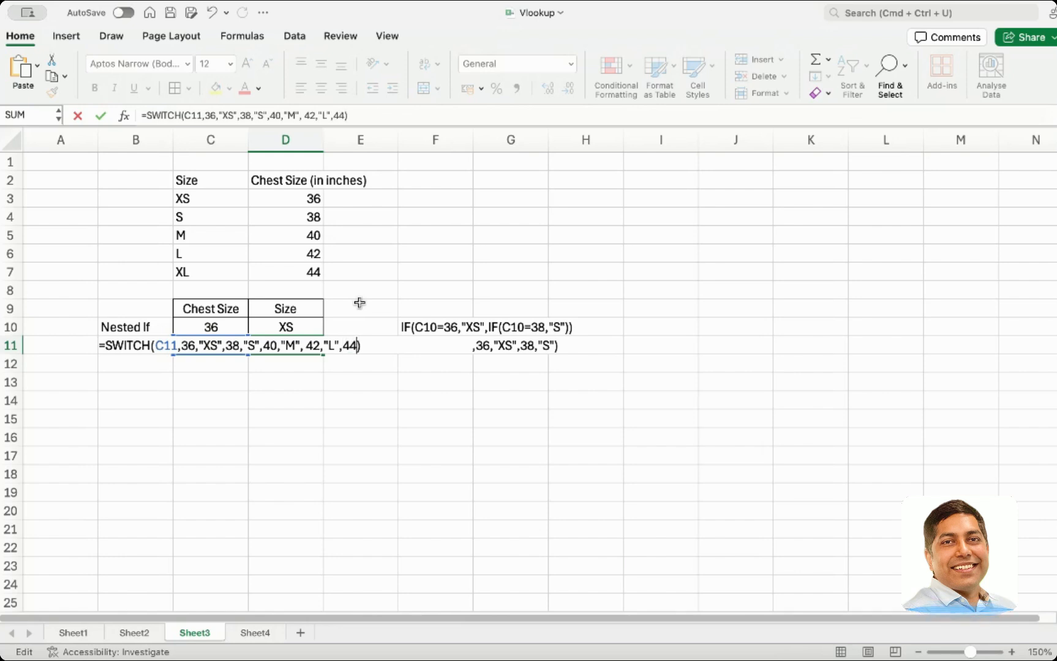
text(,"")
Complete the D11 SWITCH formula with the pairs 42,"L" and 44,"XL"
key(Left)
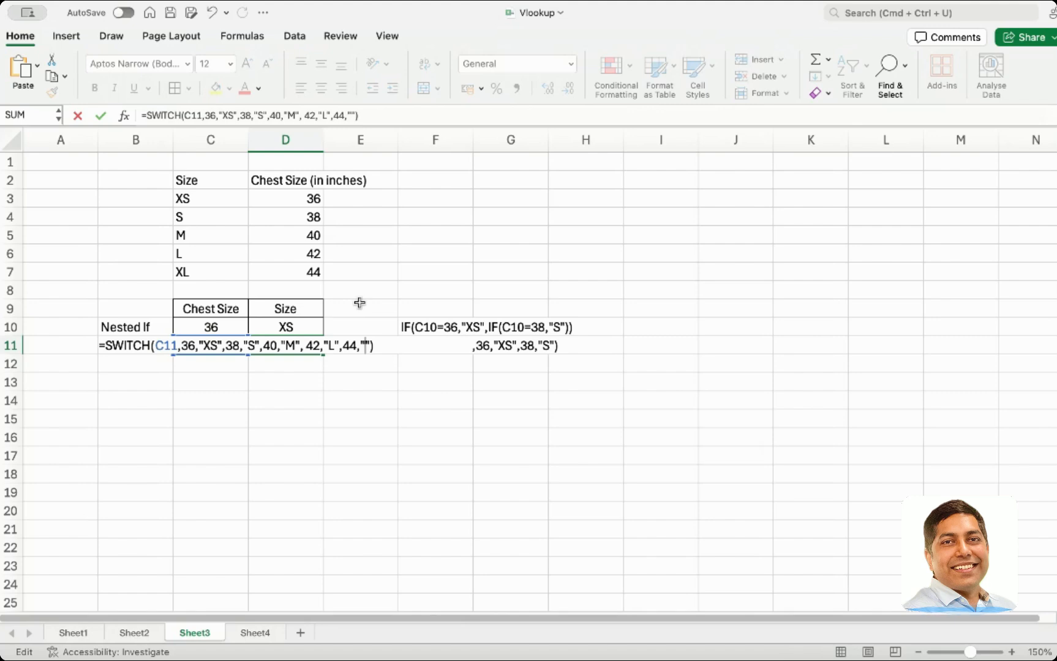
text(XL)
key(Return)
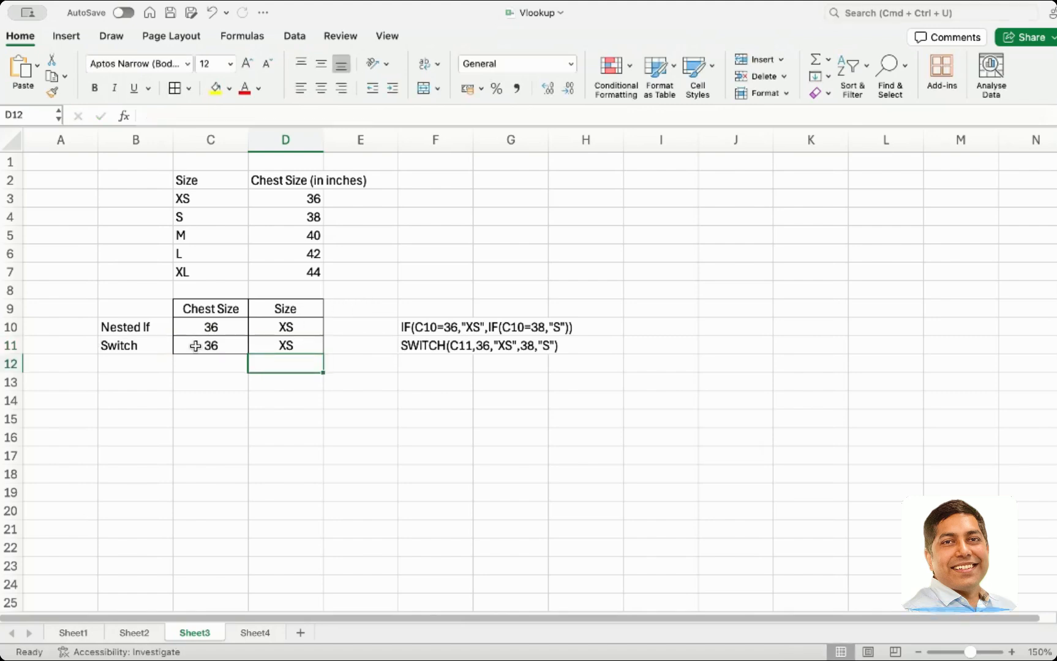
Enter 42 as the chest size in C11 to test the SWITCH formula
click(194, 344)
text(42)
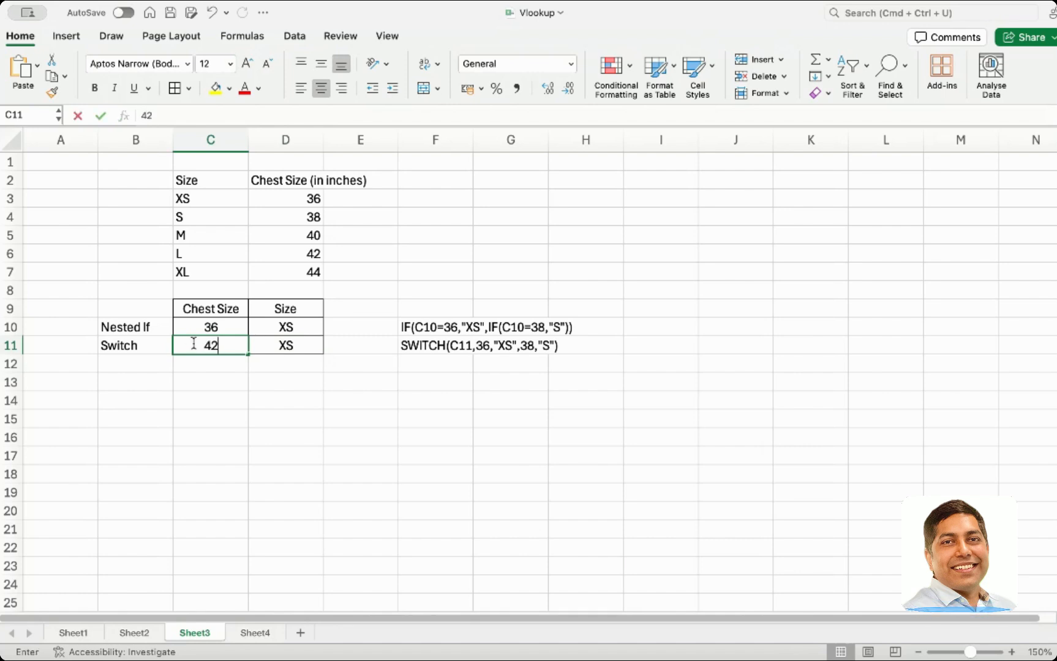
key(Tab)
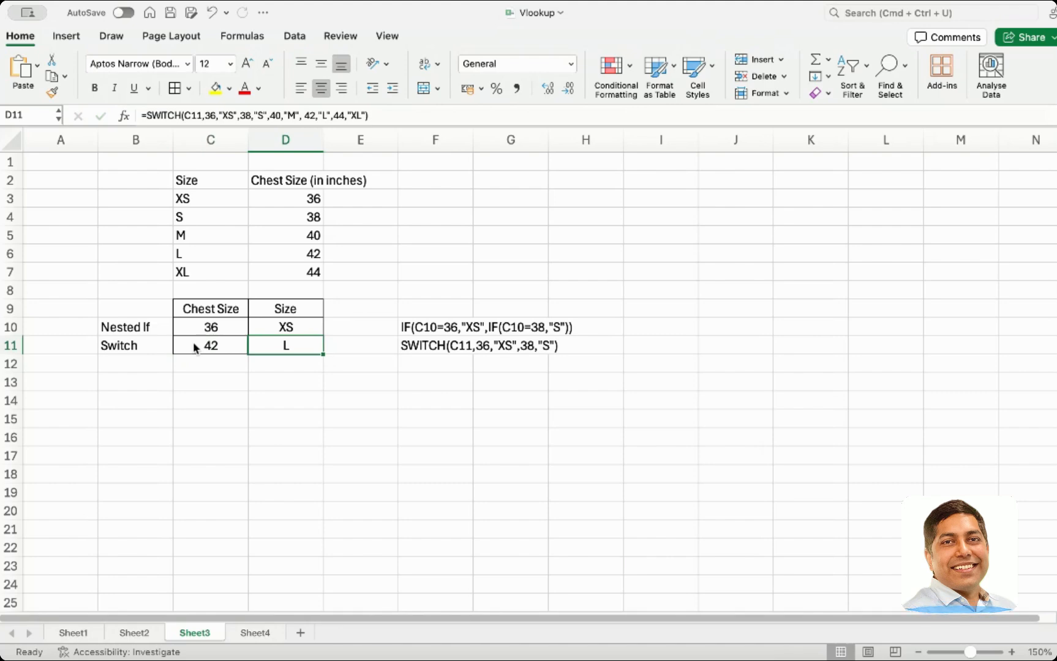
Compare the D11 SWITCH result with the formula texts shown in F10 and F11
click(415, 345)
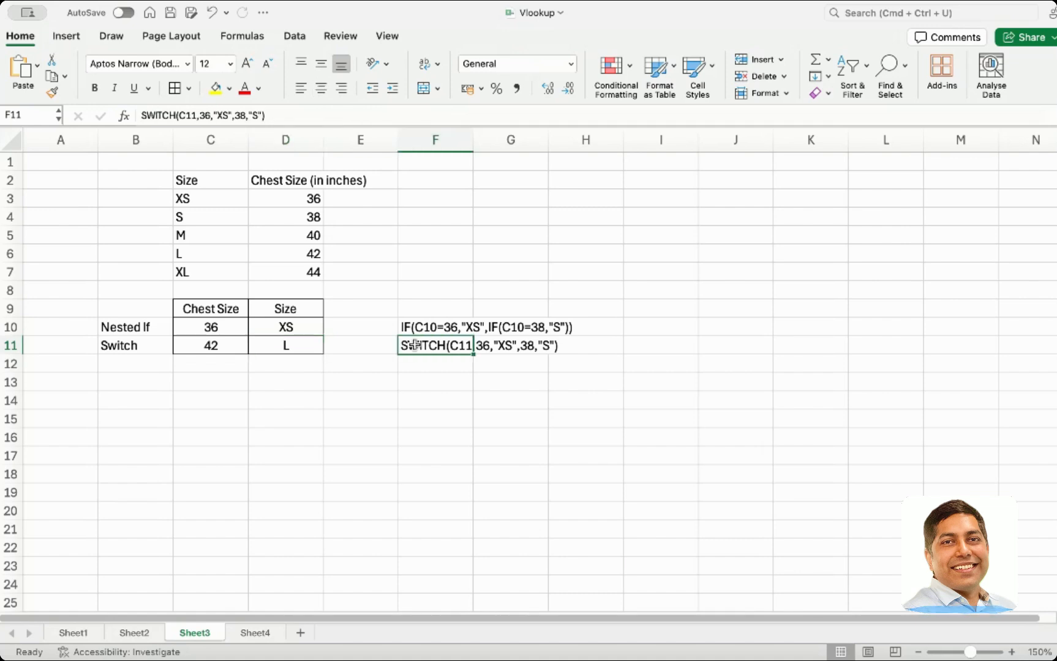
click(243, 345)
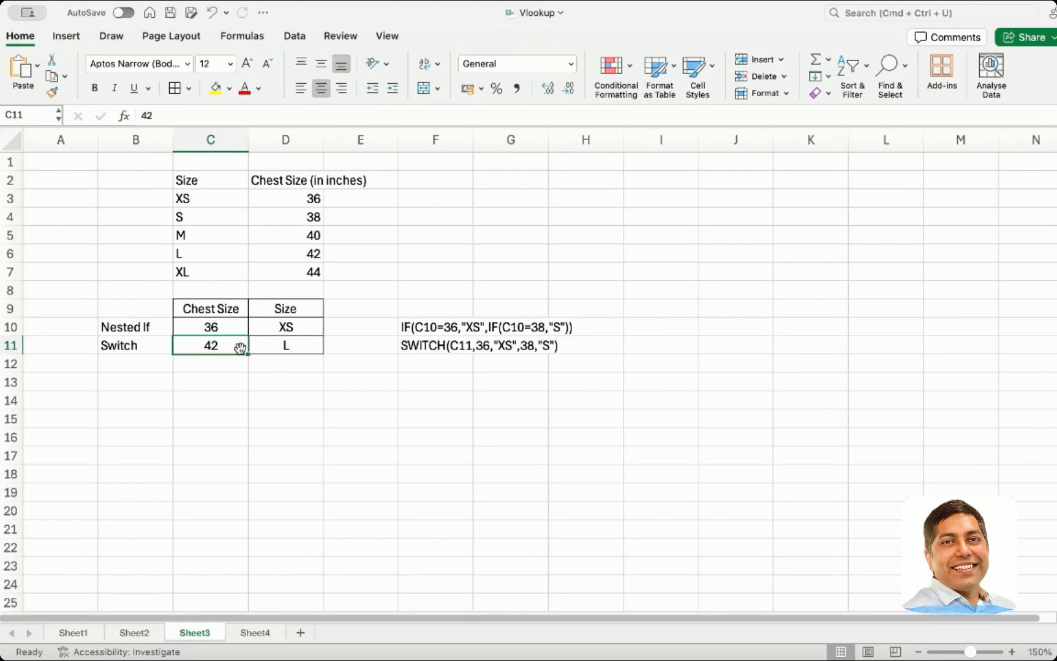
click(429, 331)
double_click(435, 325)
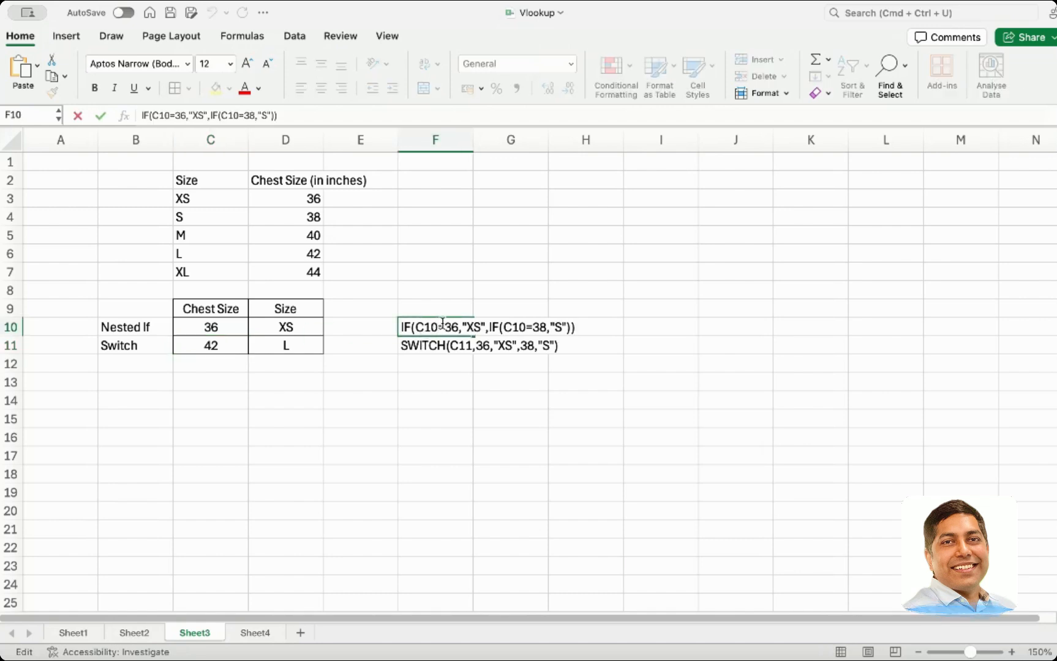
text(>)
key(BackSpace)
drag(462, 326, 424, 326)
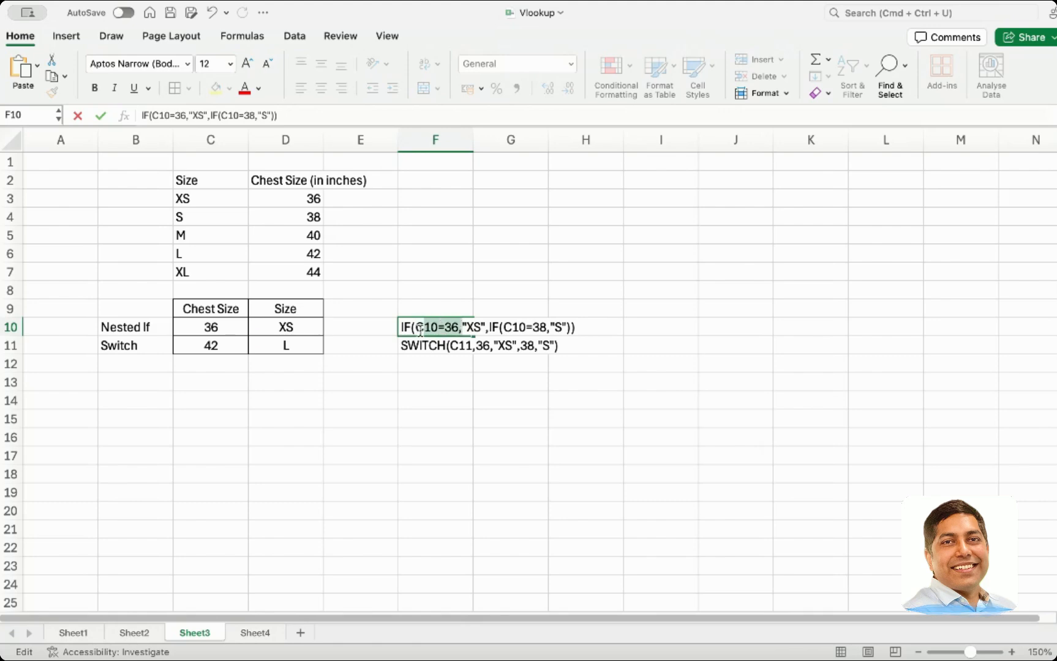
click(451, 343)
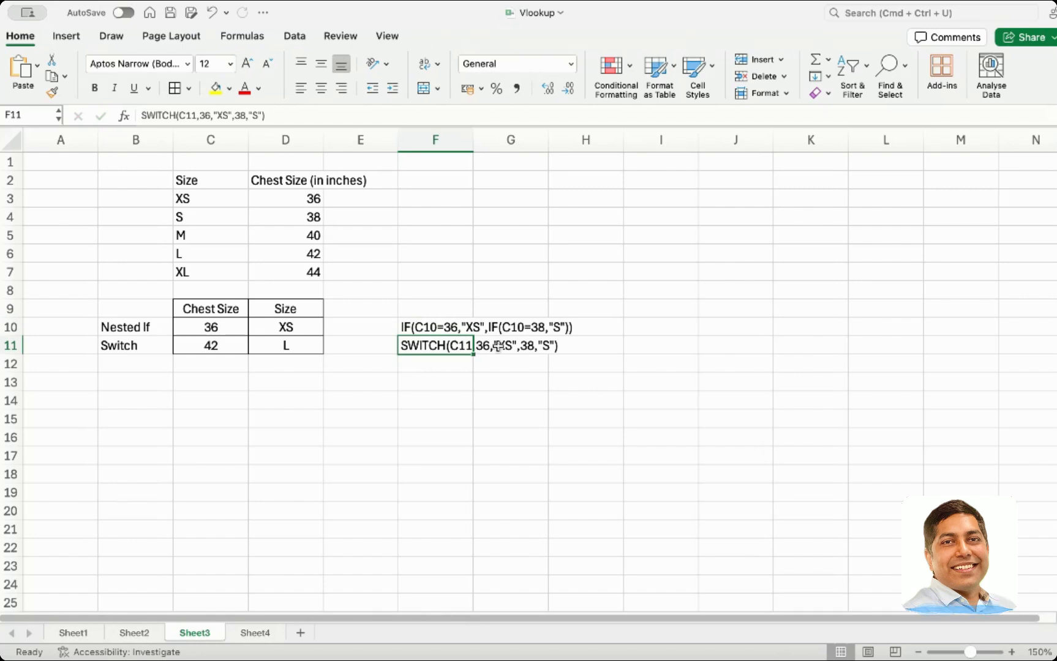
click(307, 346)
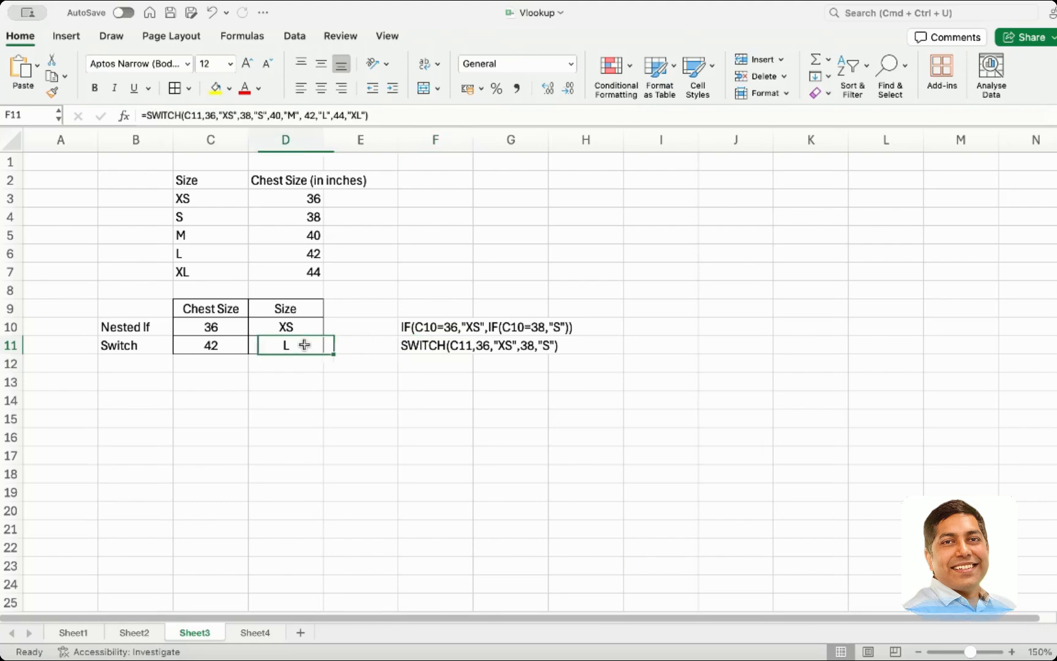
click(422, 346)
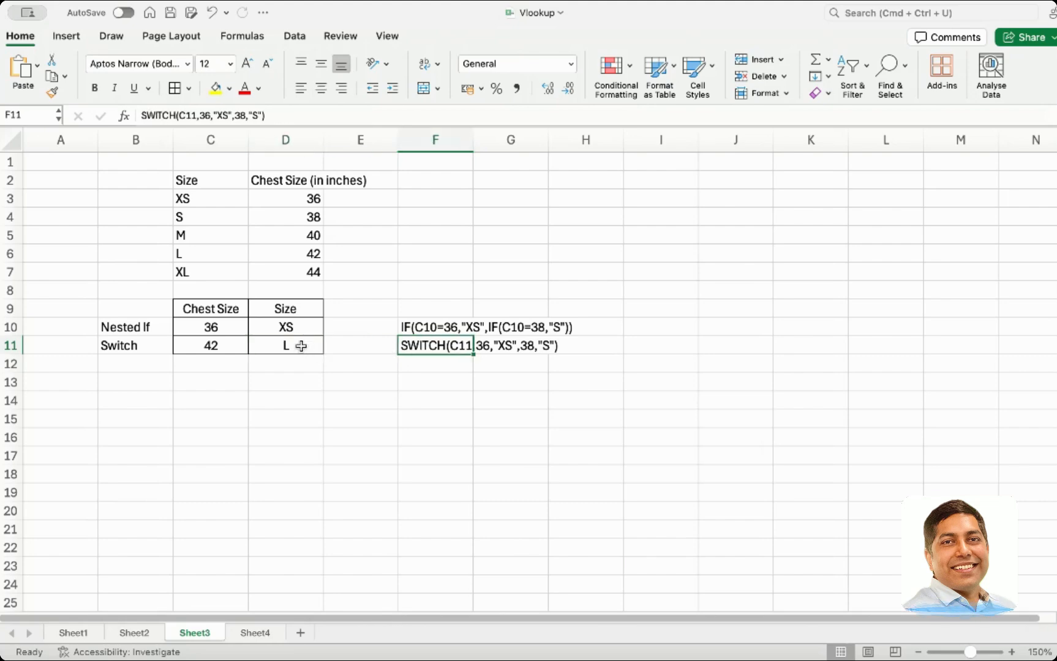
click(301, 346)
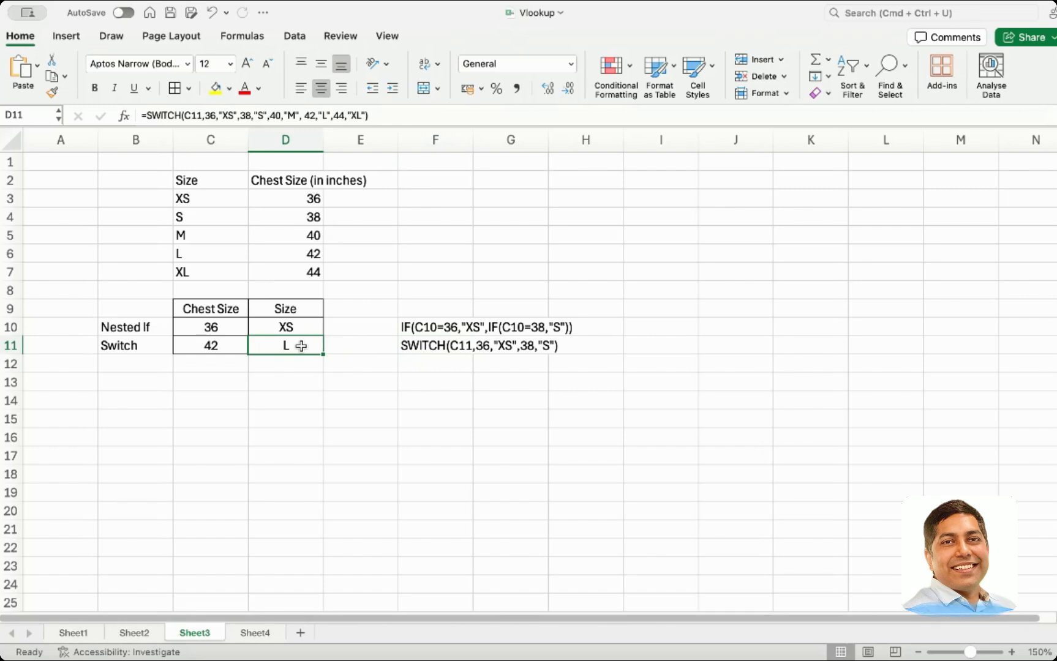
double_click(301, 346)
click(352, 379)
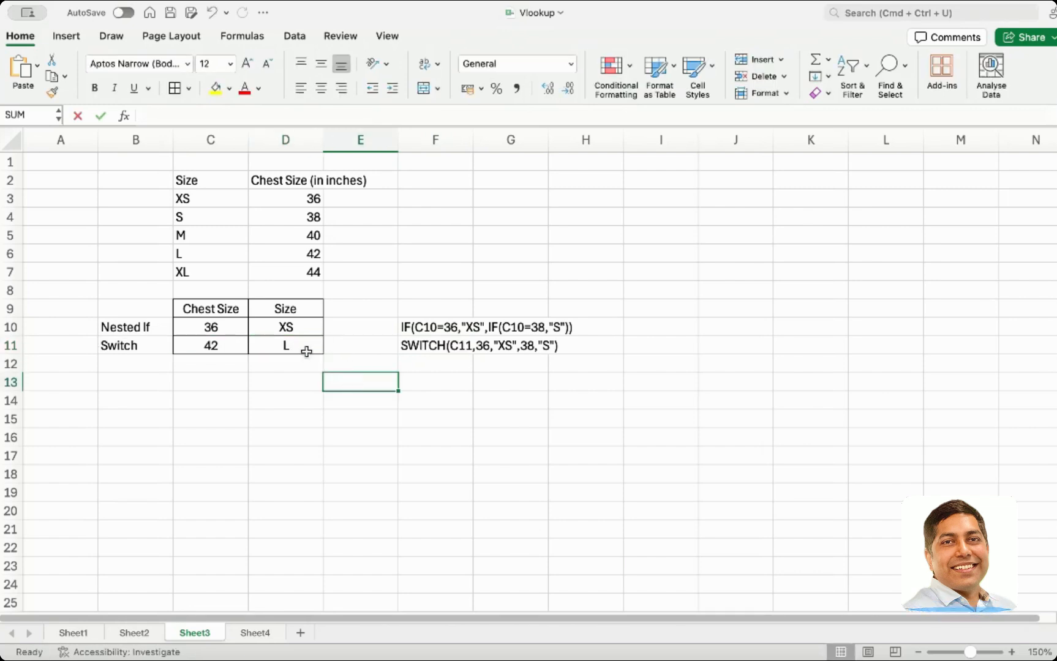
click(296, 347)
Copy the updated D11 SWITCH formula, without its equals sign, into F11 as plain text
drag(385, 115, 148, 107)
key(super+c)
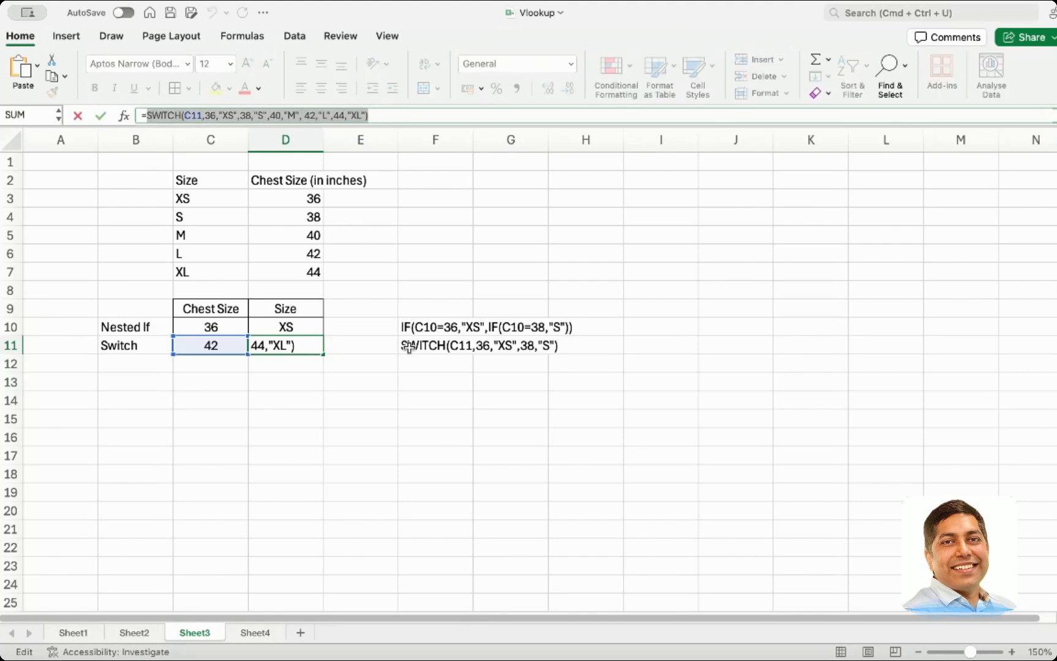
click(408, 346)
key(Escape)
click(409, 346)
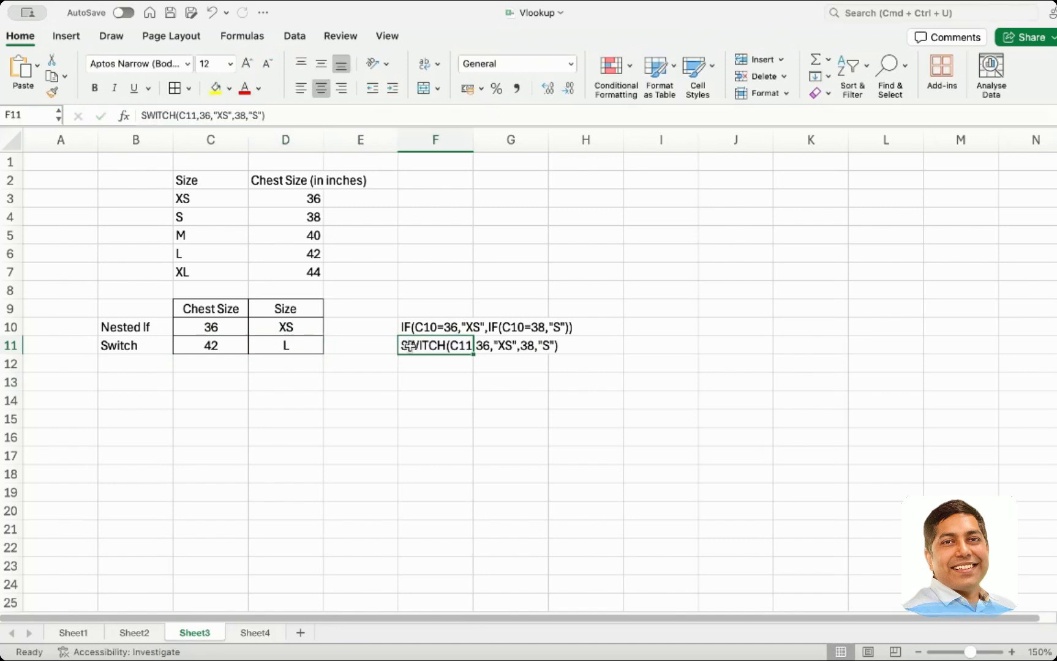
key(shift+Up)
double_click(411, 349)
key(super+a)
key(BackSpace)
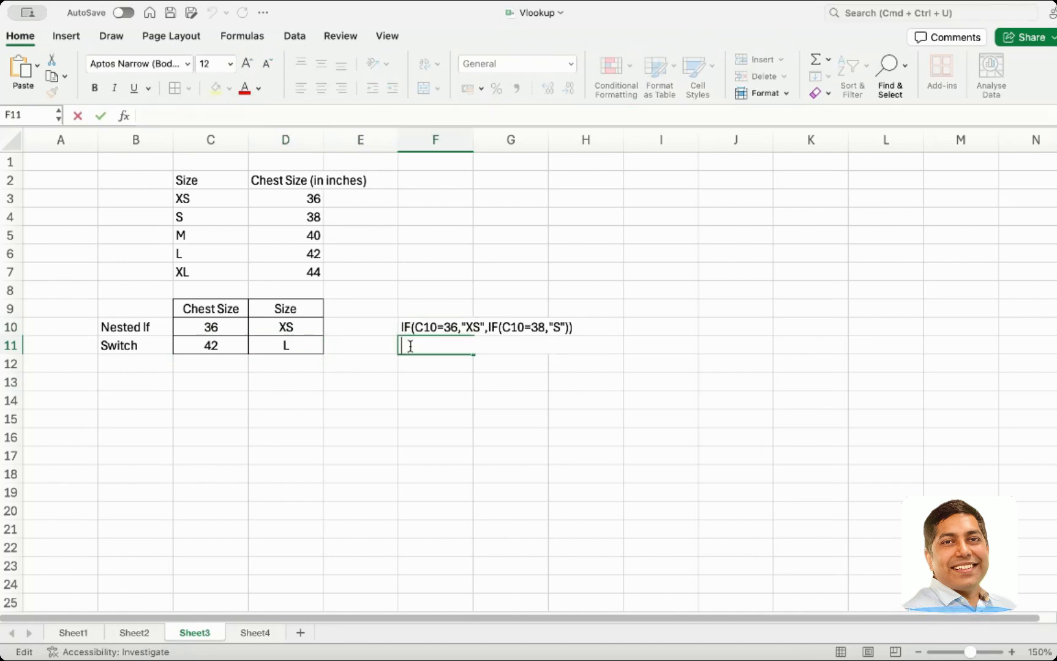
key(super+v)
key(Return)
click(418, 432)
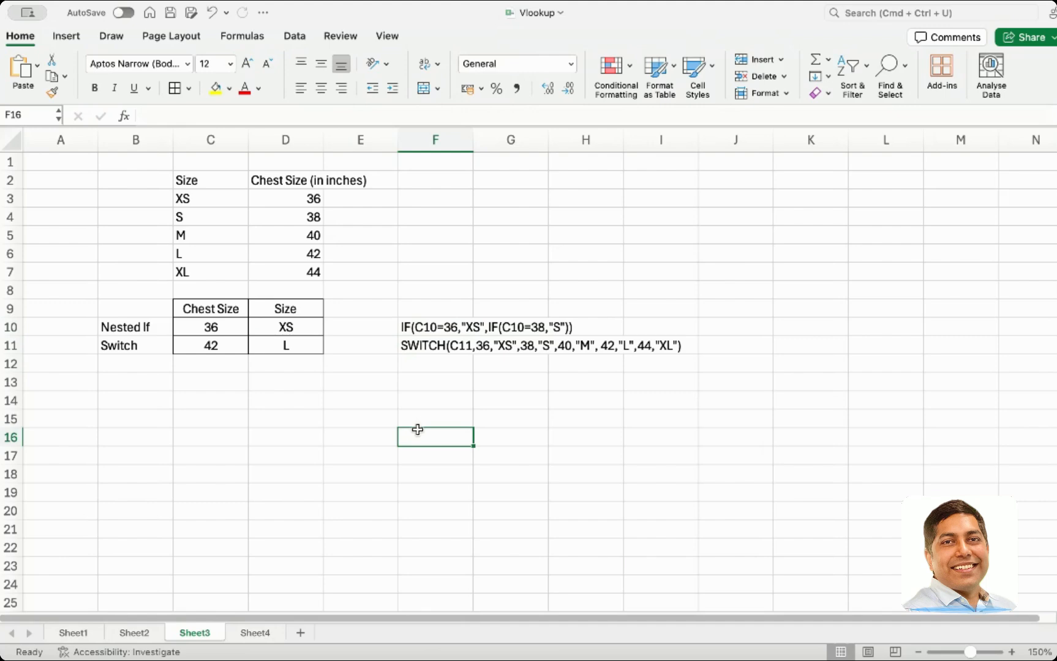
Nest a copy of the IF(C10=38,"S" condition inside the innermost IF of the F10 formula text
click(438, 330)
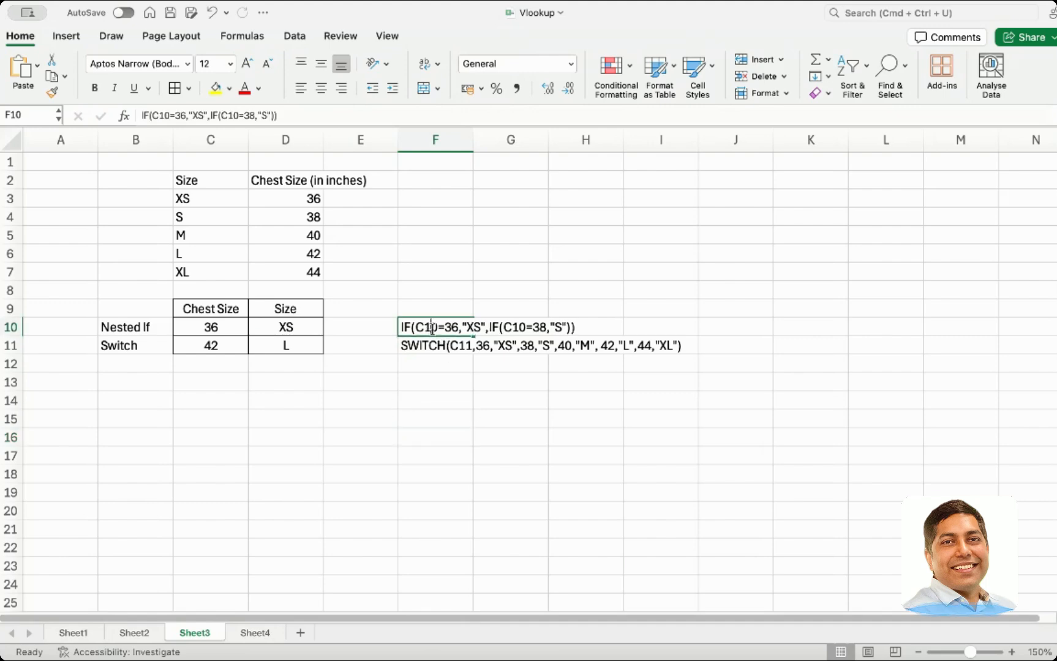
double_click(526, 334)
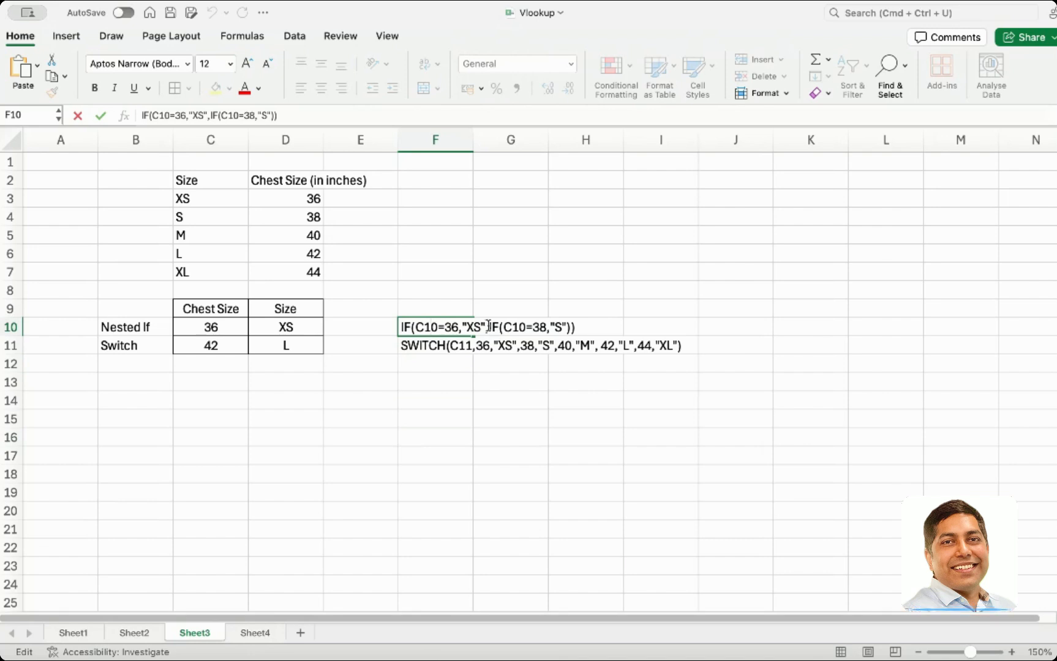
drag(488, 329, 566, 331)
key(super+c)
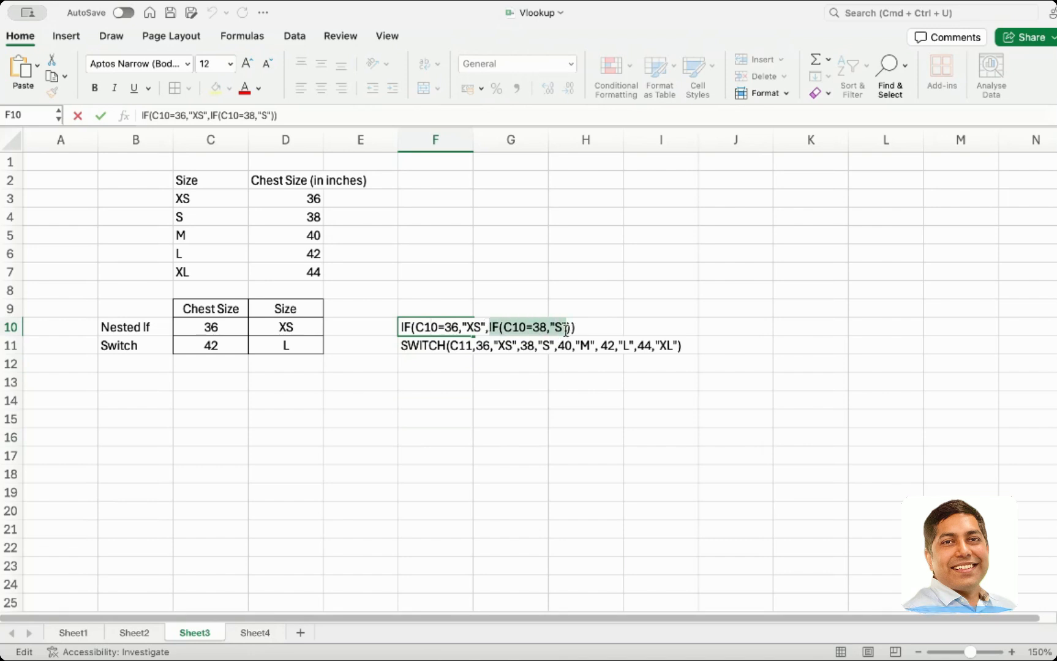
click(567, 333)
text(,)
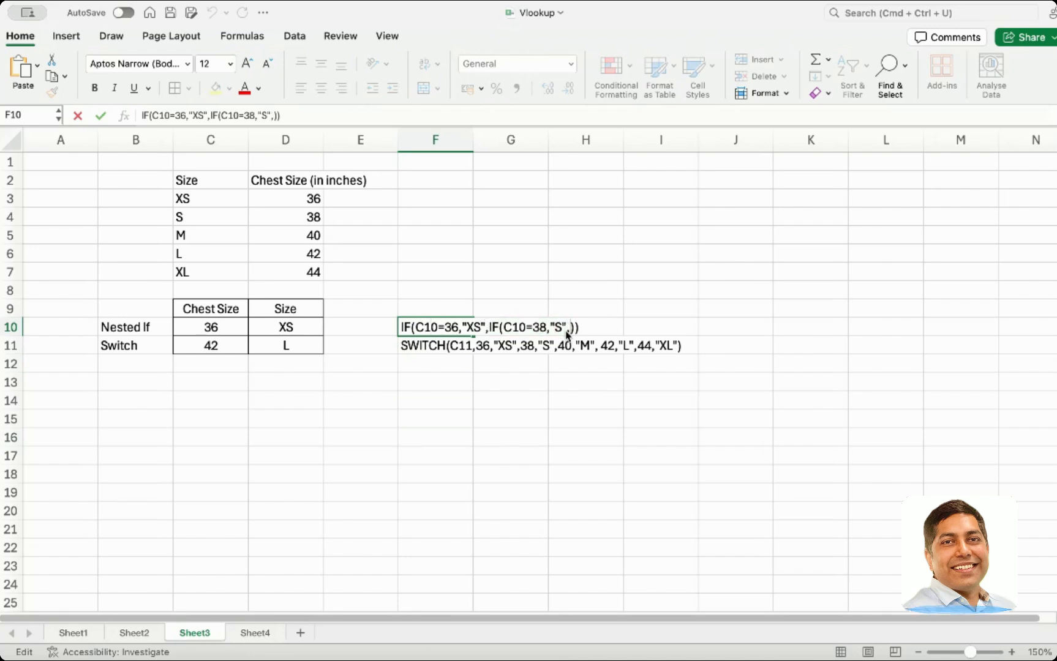
key(super+v)
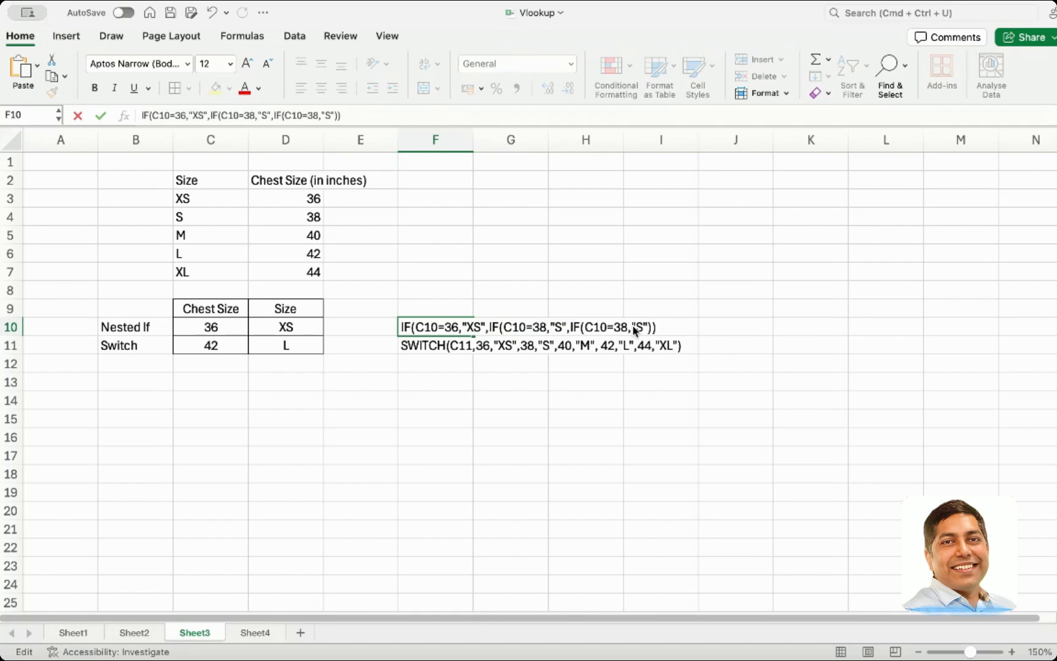
text())
Change the innermost F10 condition to C10=40 returning "M"
click(627, 328)
key(BackSpace)
key(BackSpace)
text(40)
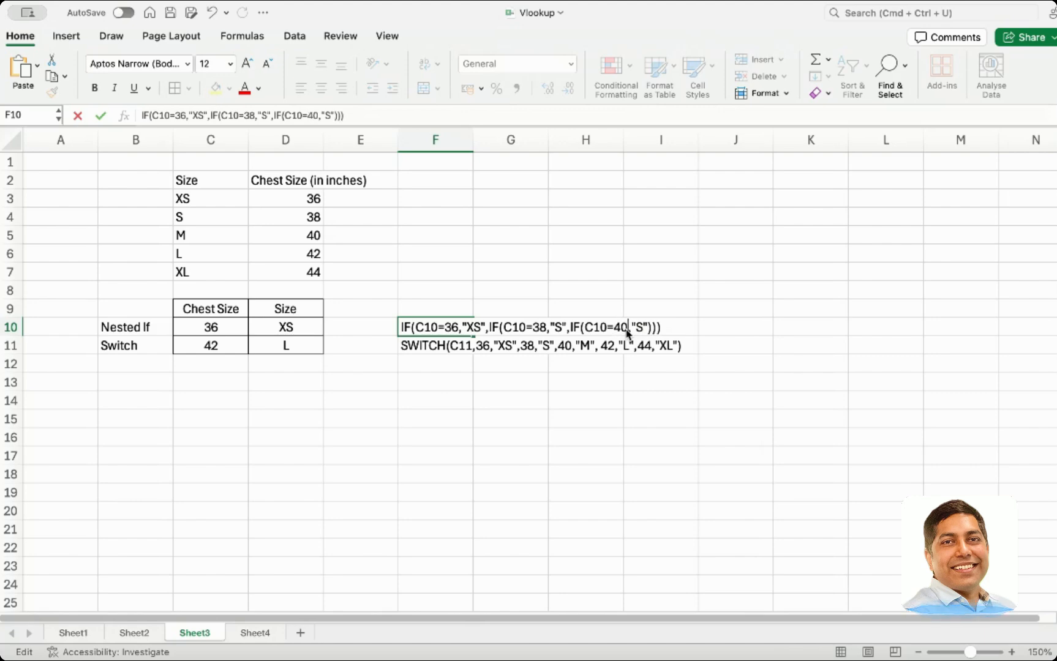
key(Delete)
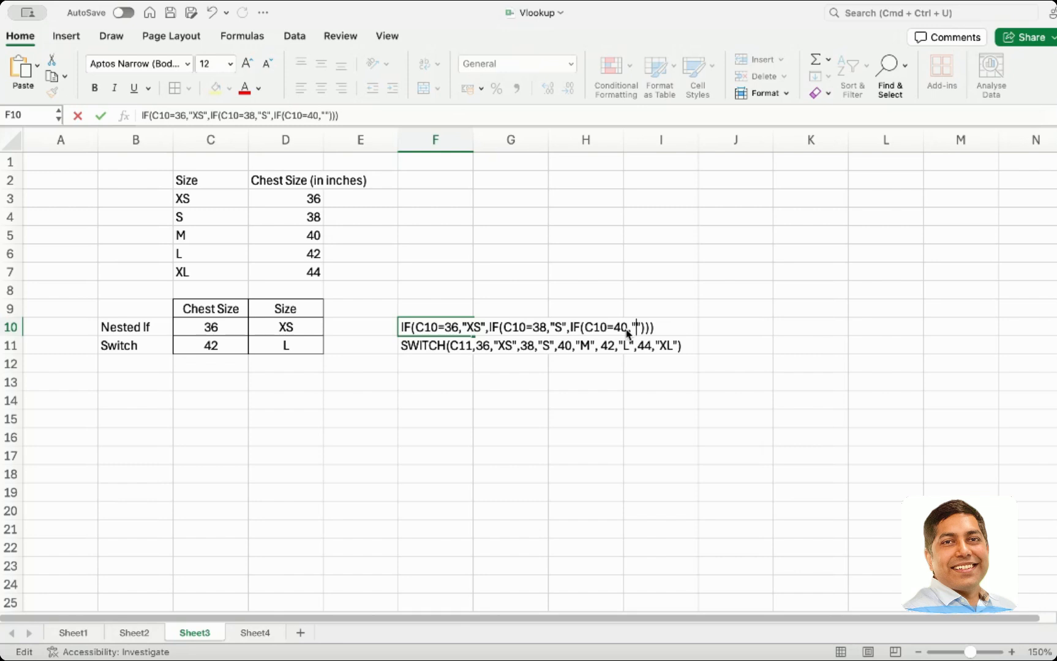
text(M")
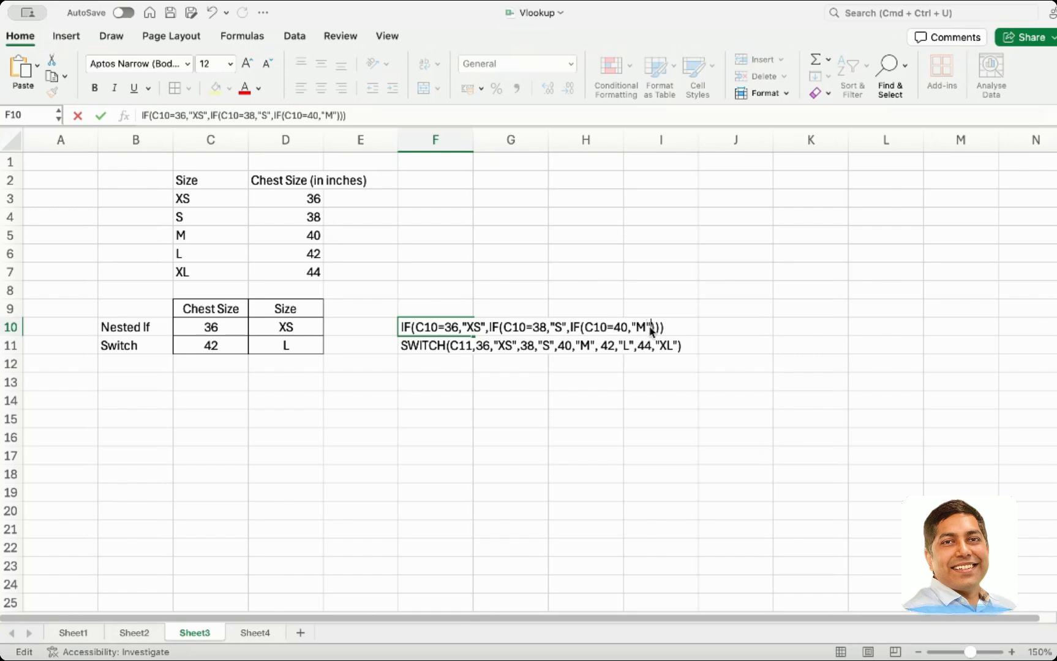
text(,IF(C10=38,"S")
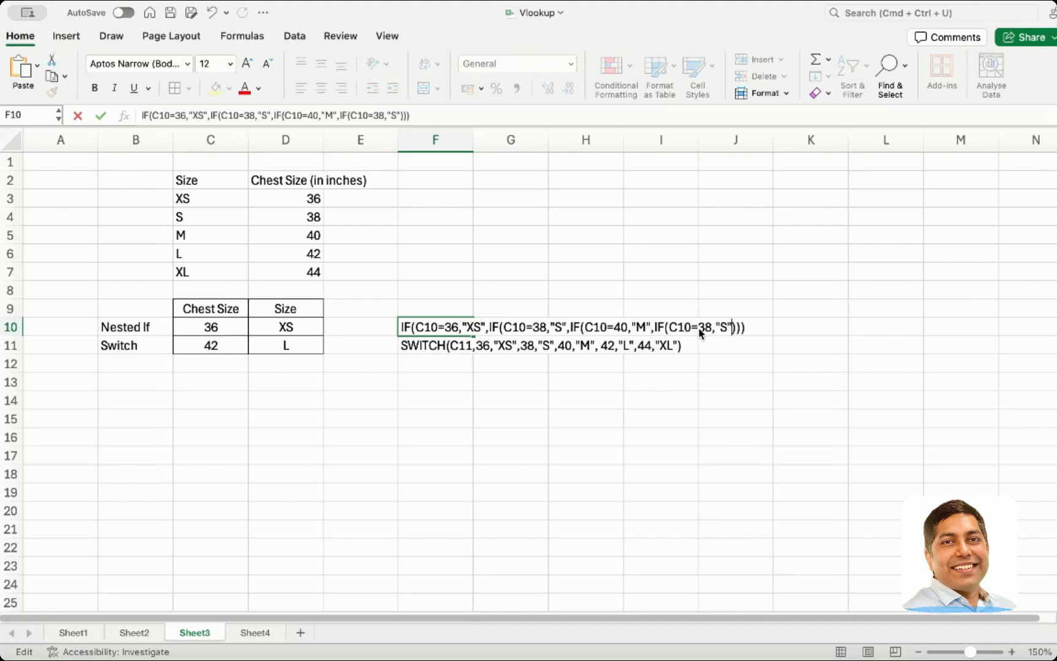
Append another nested IF to the F10 text testing C10=42 and returning "L"
click(709, 329)
key(BackSpace)
key(BackSpace)
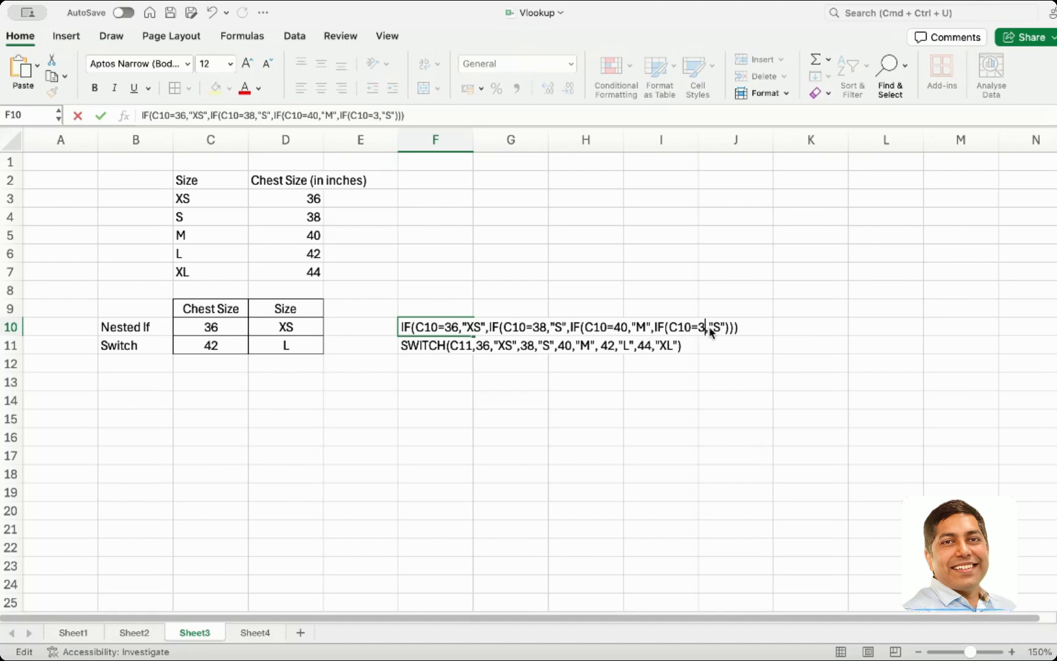
text(42)
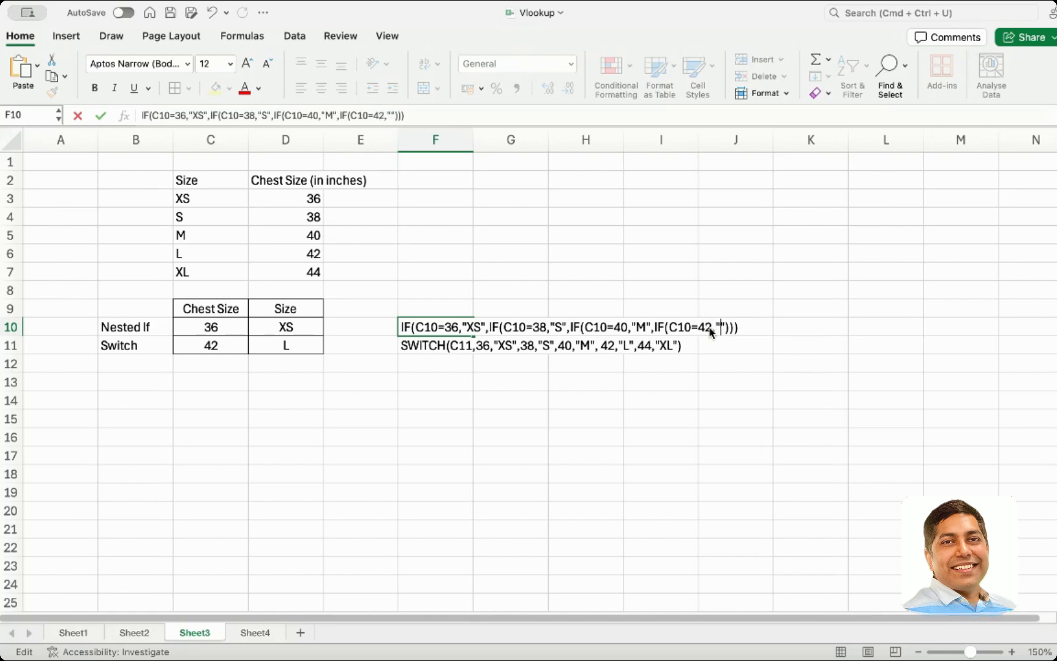
key(BackSpace)
text(L)
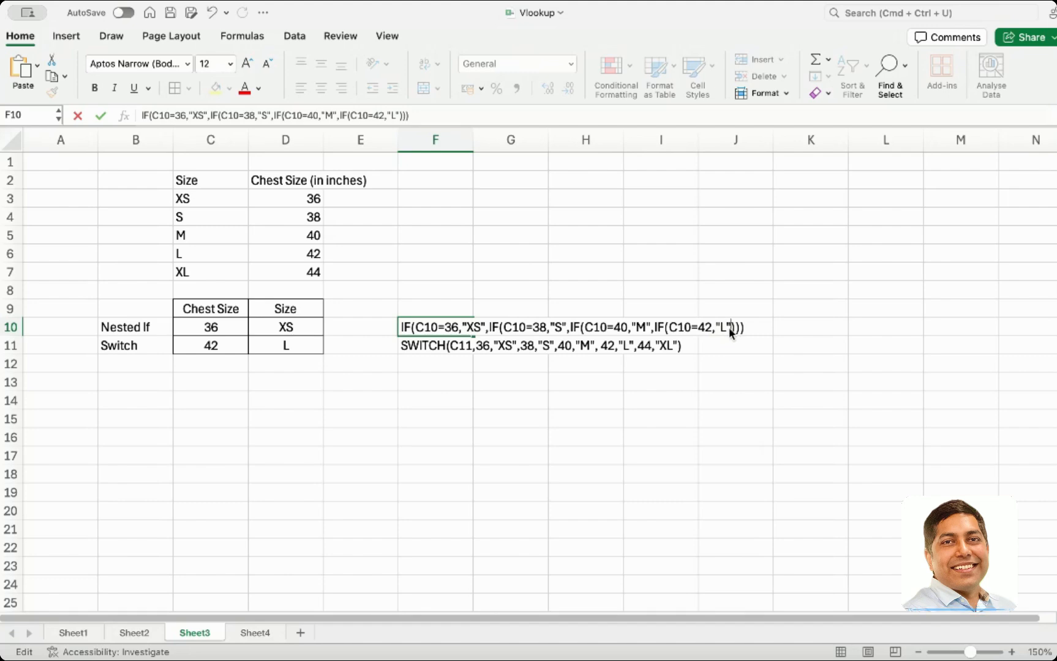
Append a nested IF to the F10 text testing C10=44 and returning "XL", then close all parentheses
text(IF(C10=38,"S")
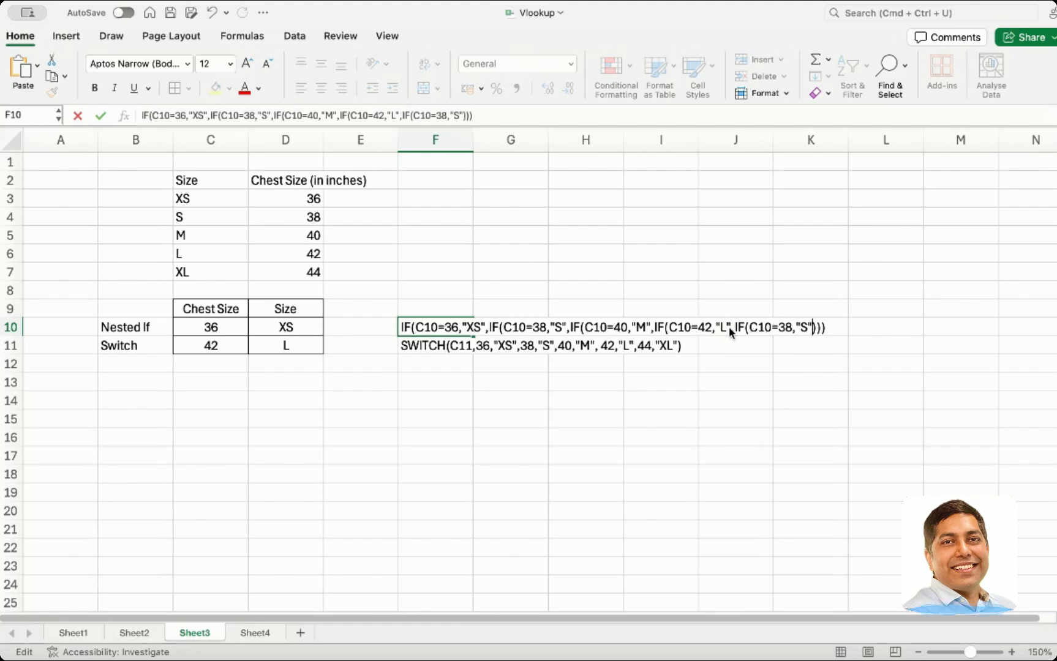
key(Left)
key(Left)
key(Left)
key(Left)
key(BackSpace)
key(BackSpace)
text(44)
key(Right)
key(Right)
key(Right)
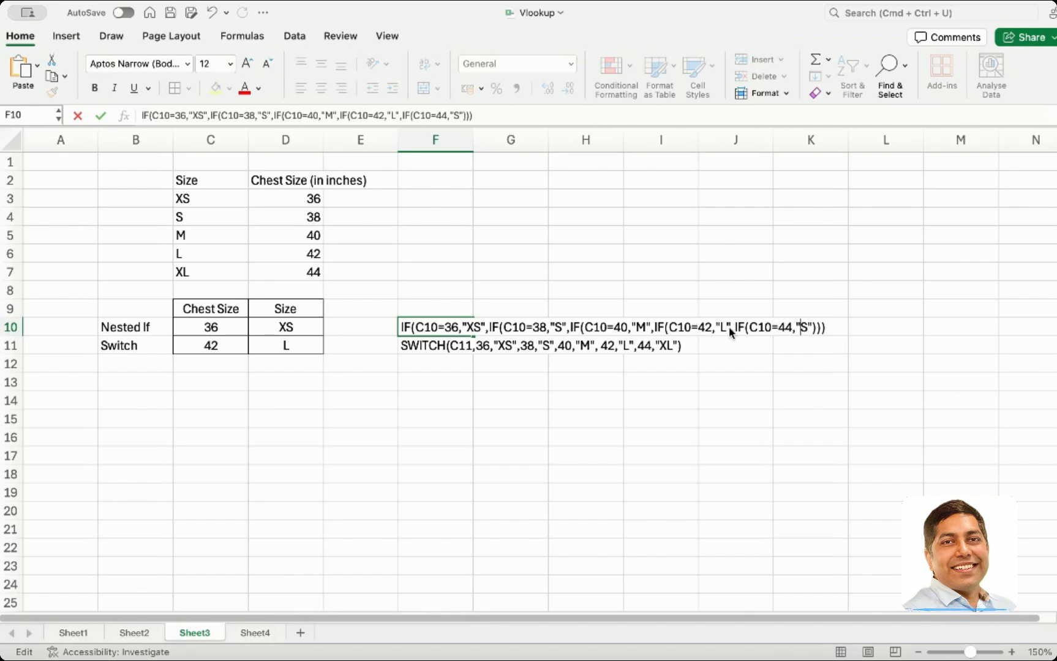
text(XL")
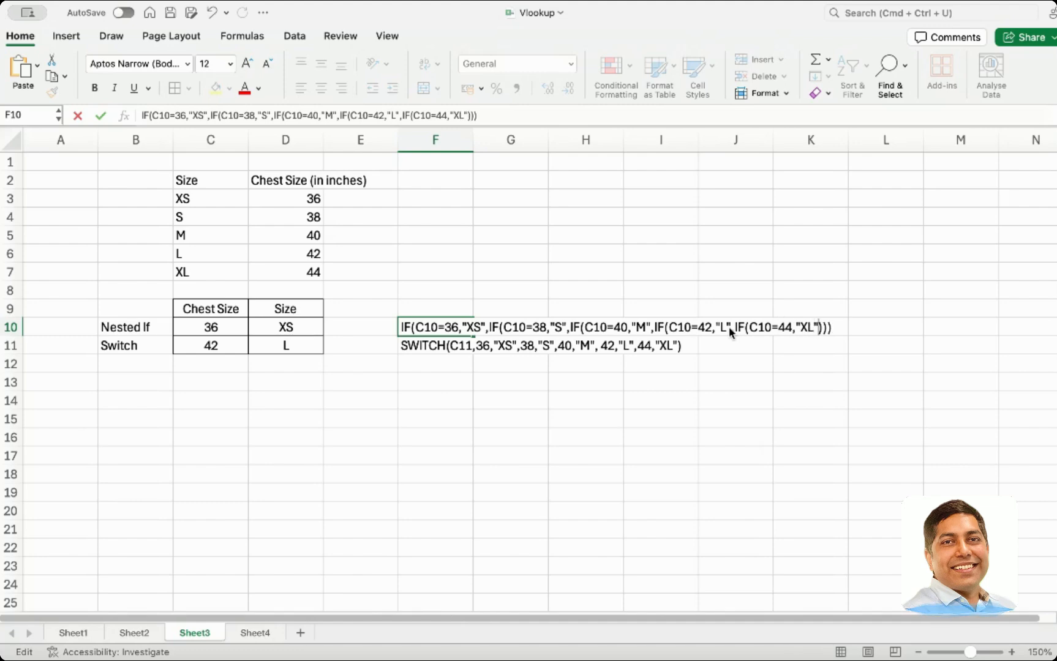
text()))
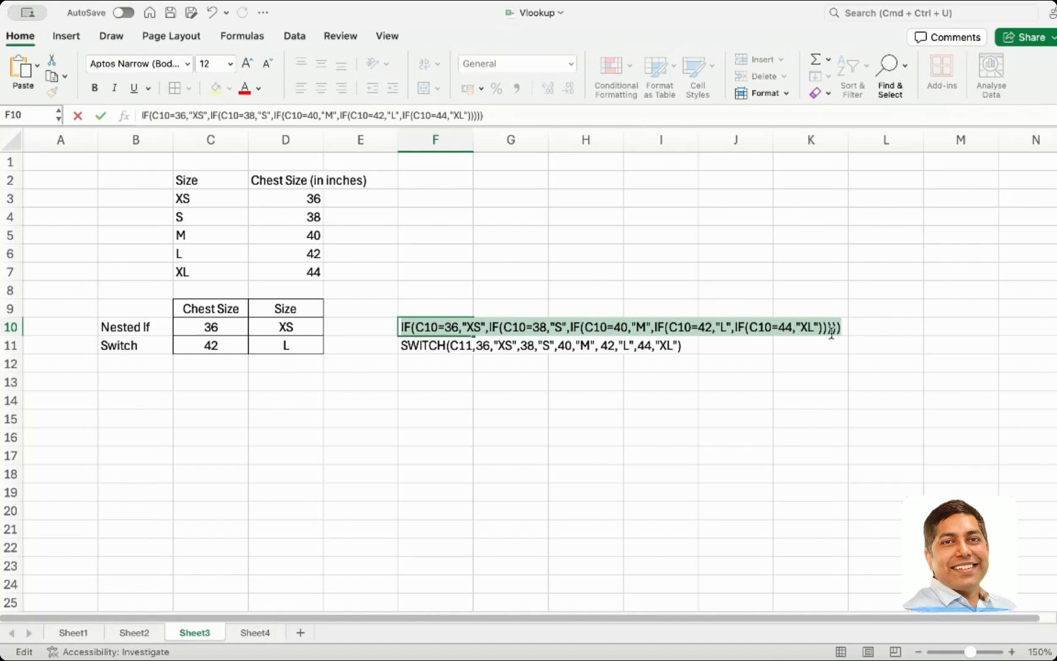
key(Return)
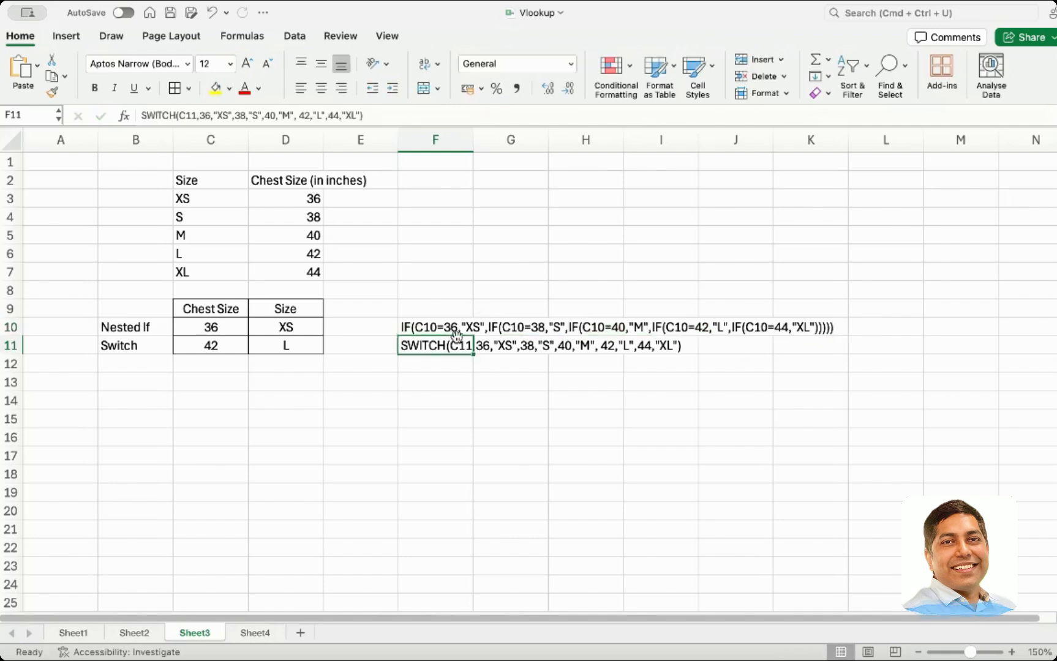
Replace the D10 formula body with the completed nested IF text copied from F10
click(417, 325)
key(super+c)
double_click(278, 327)
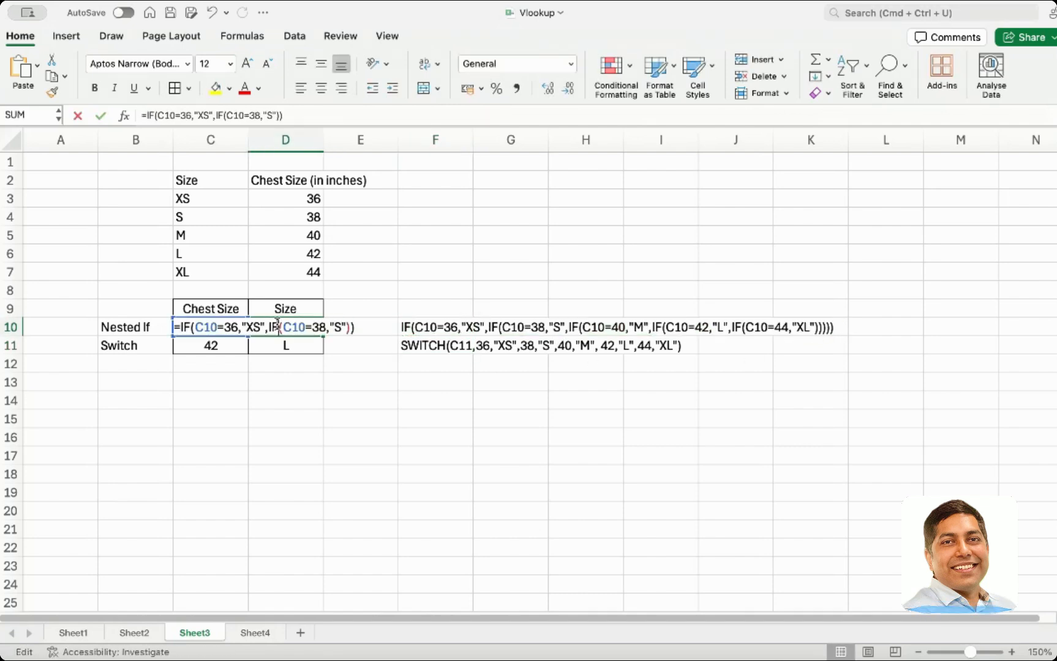
drag(184, 327, 458, 341)
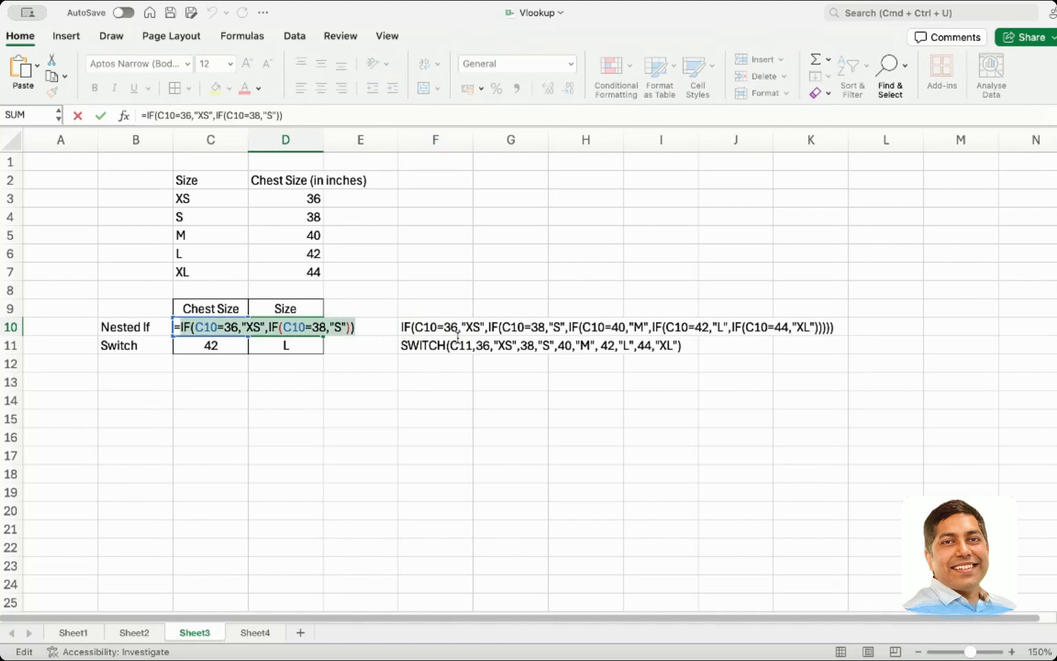
key(super+v)
key(Return)
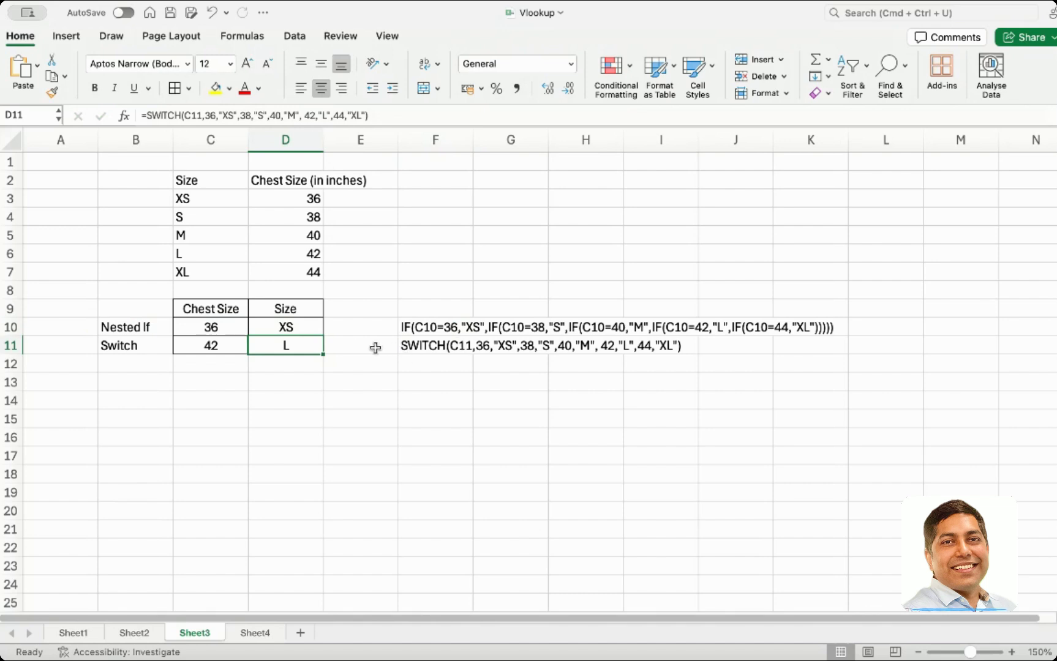
Compare the F10 and F11 formula texts, then set the chest size in C10 to 42
click(442, 350)
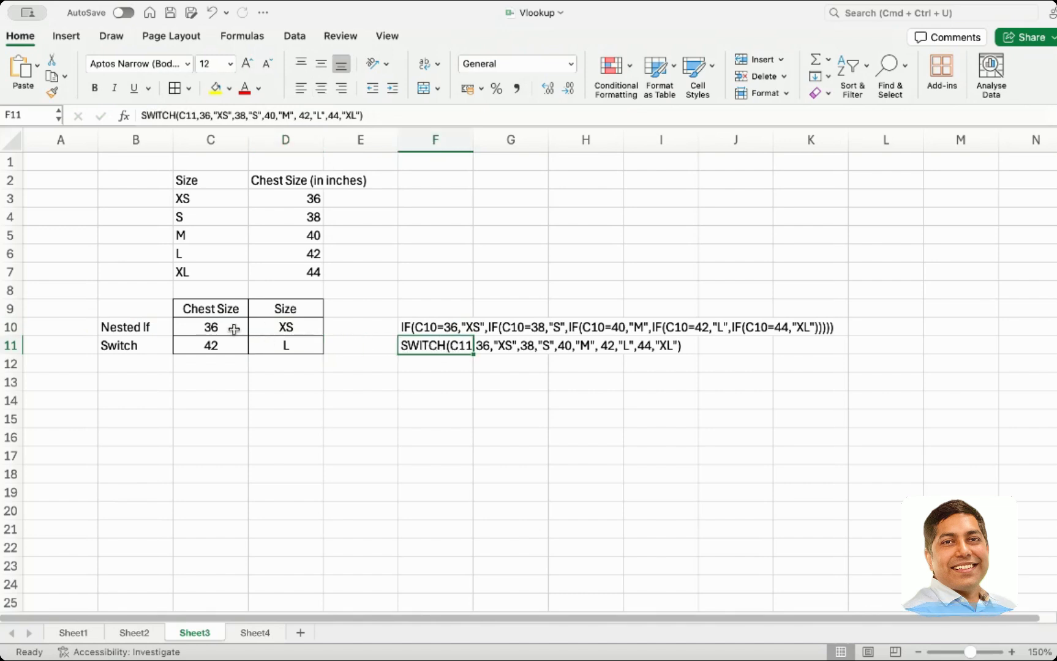
click(216, 320)
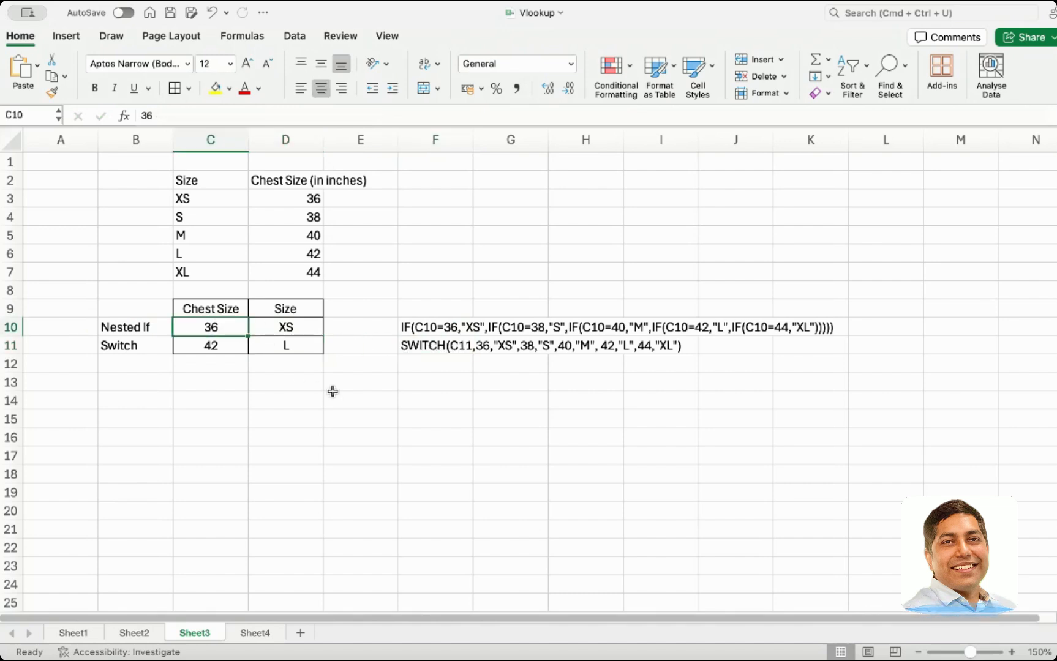
click(469, 349)
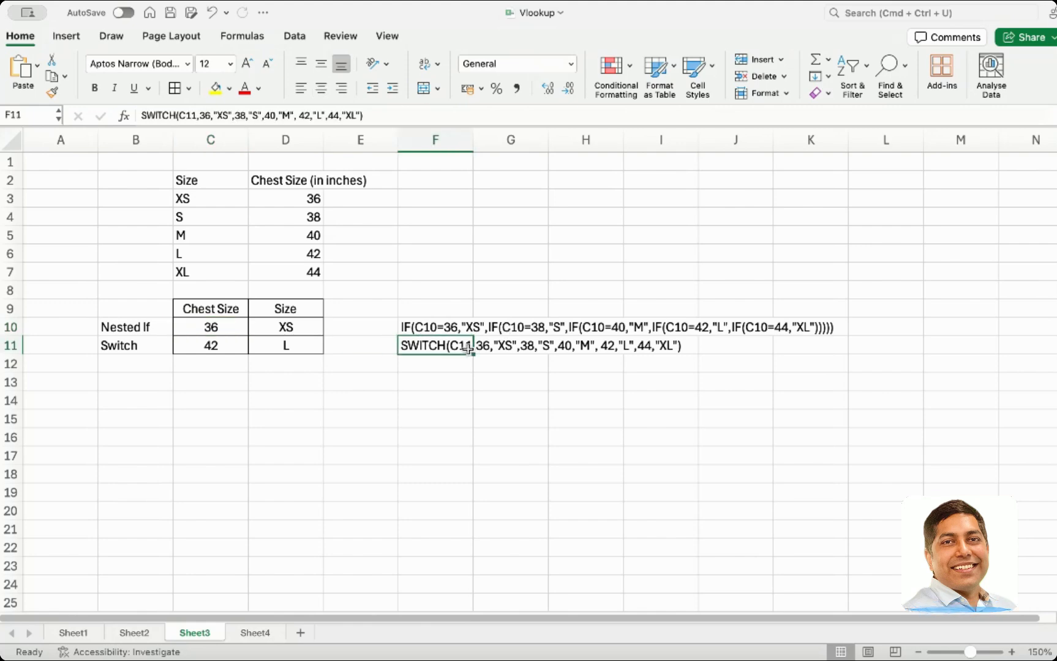
click(446, 329)
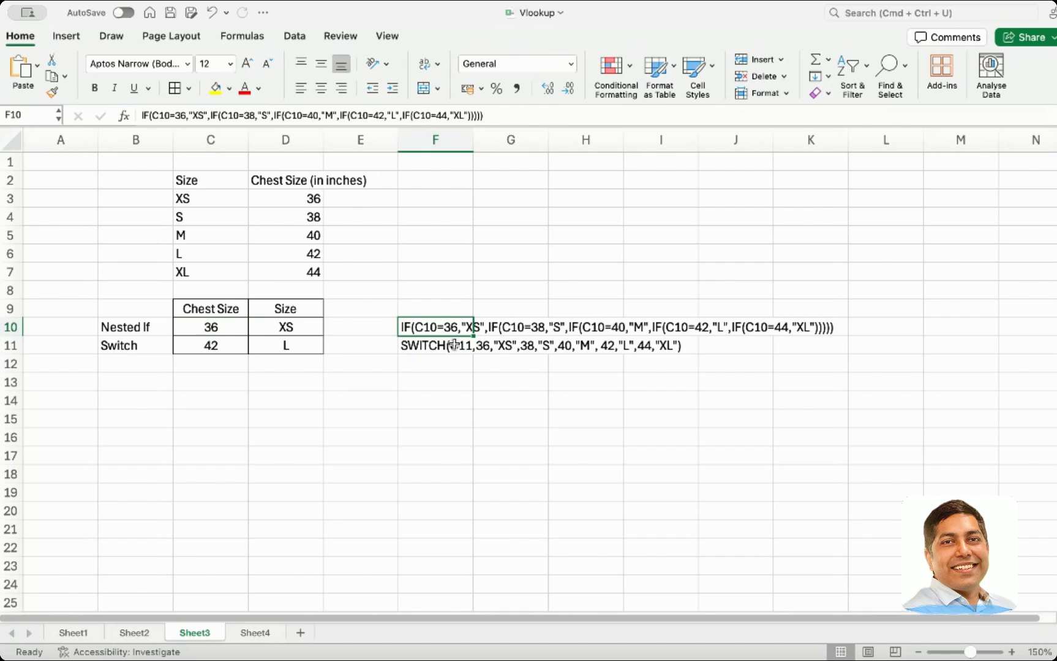
click(454, 345)
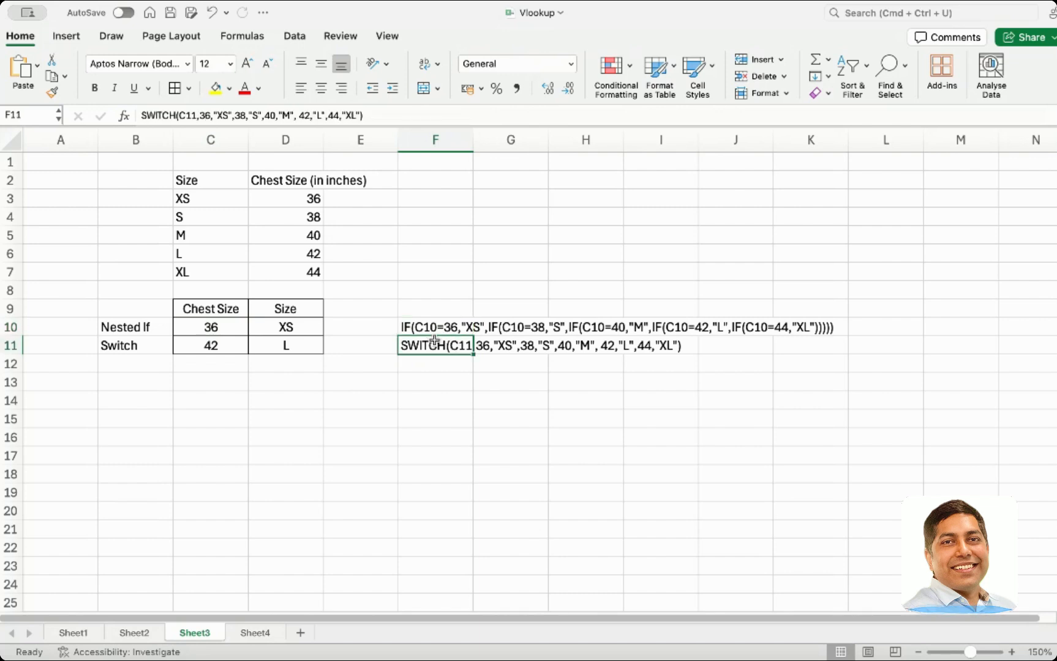
click(214, 328)
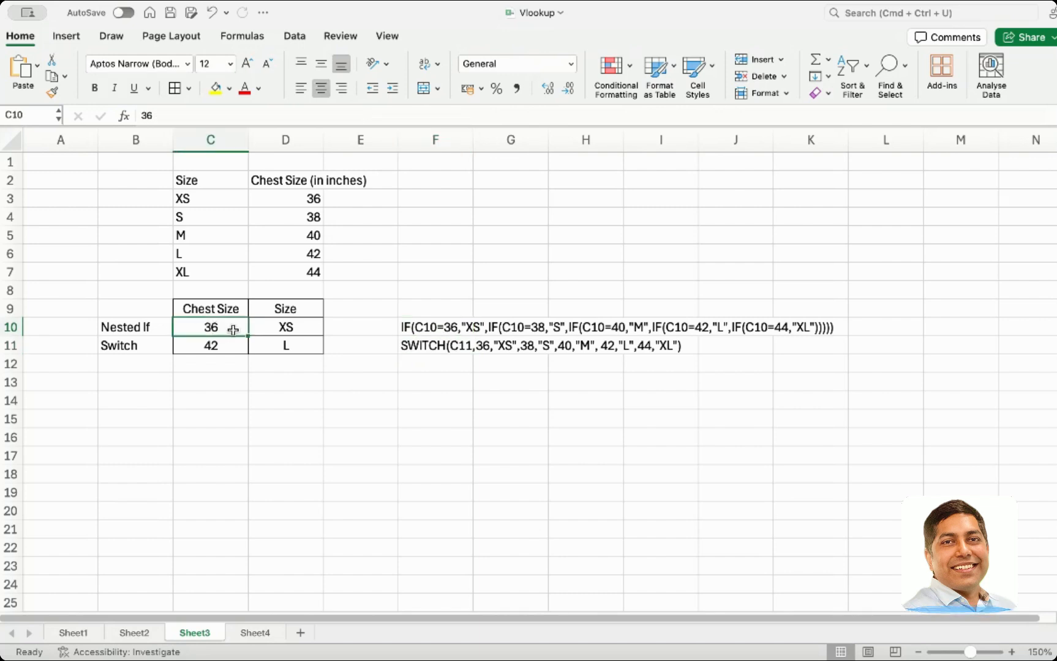
text(42)
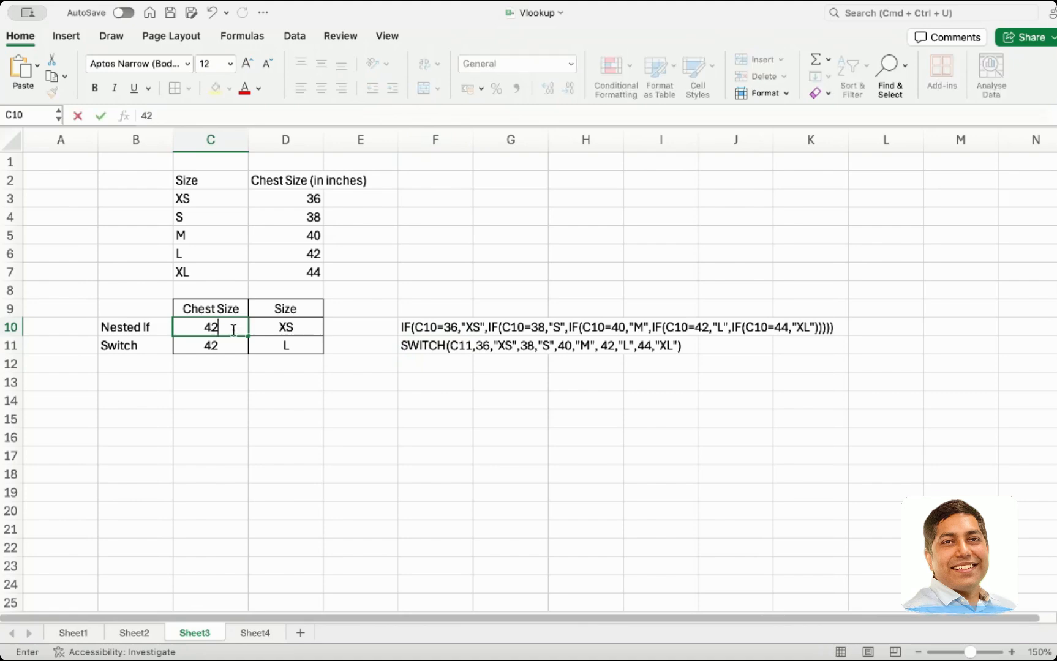
key(Return)
Set both chest sizes in C10 and C11 to 44
click(227, 326)
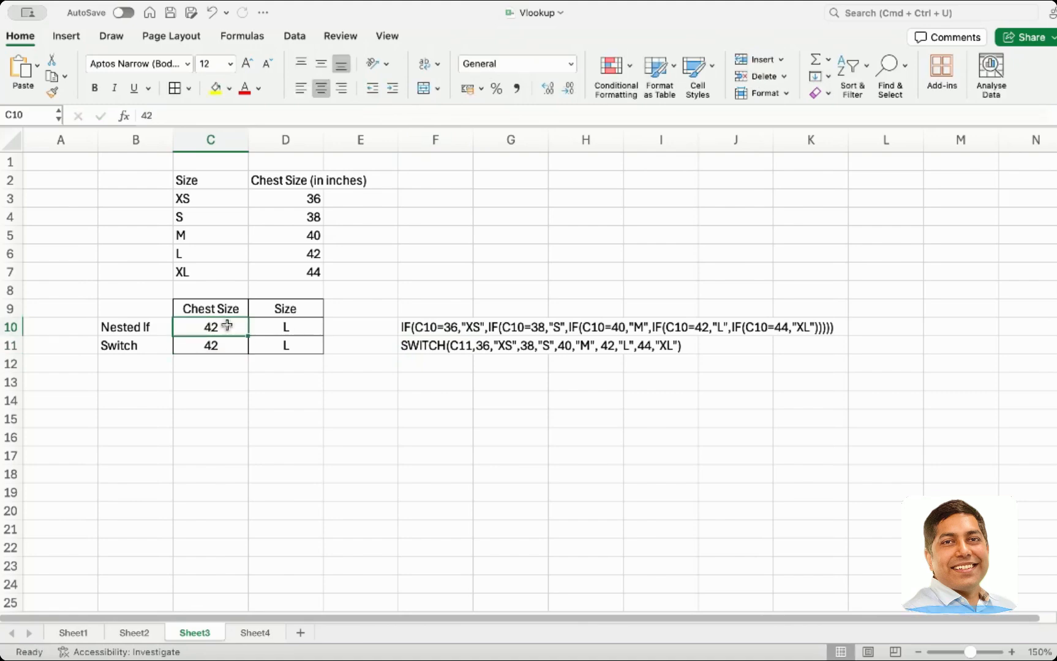
text(44)
key(Return)
text(44)
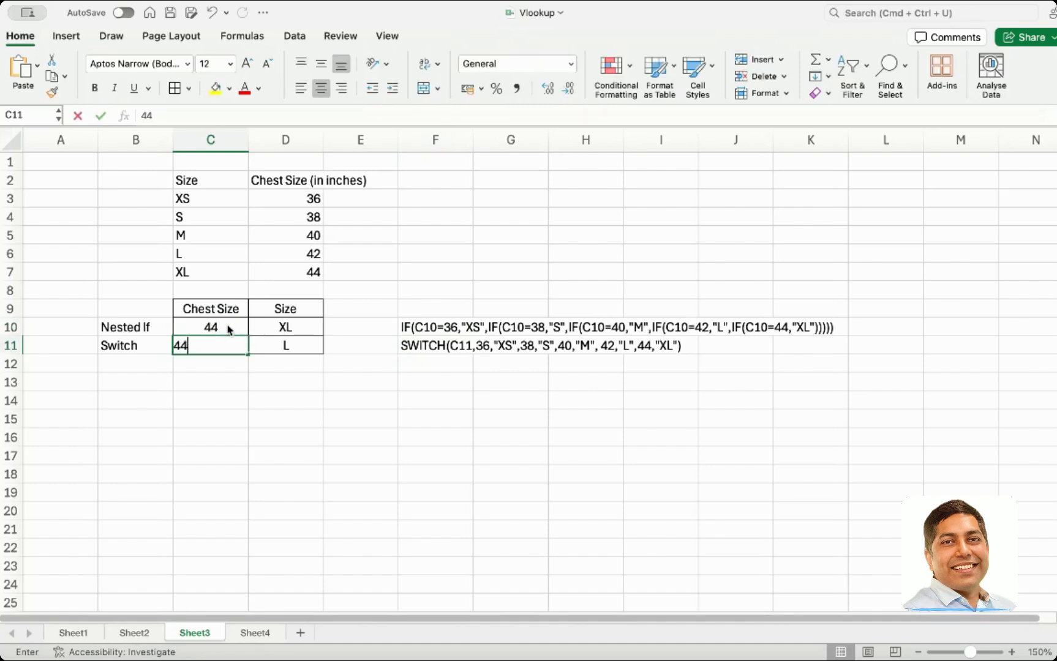
key(Return)
click(408, 344)
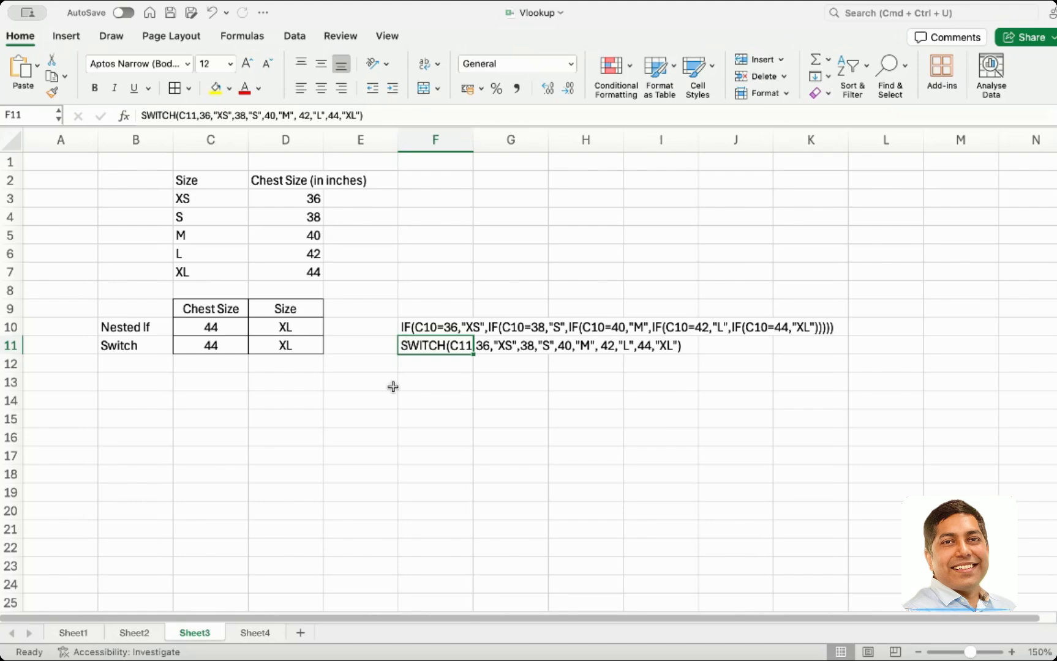
click(370, 434)
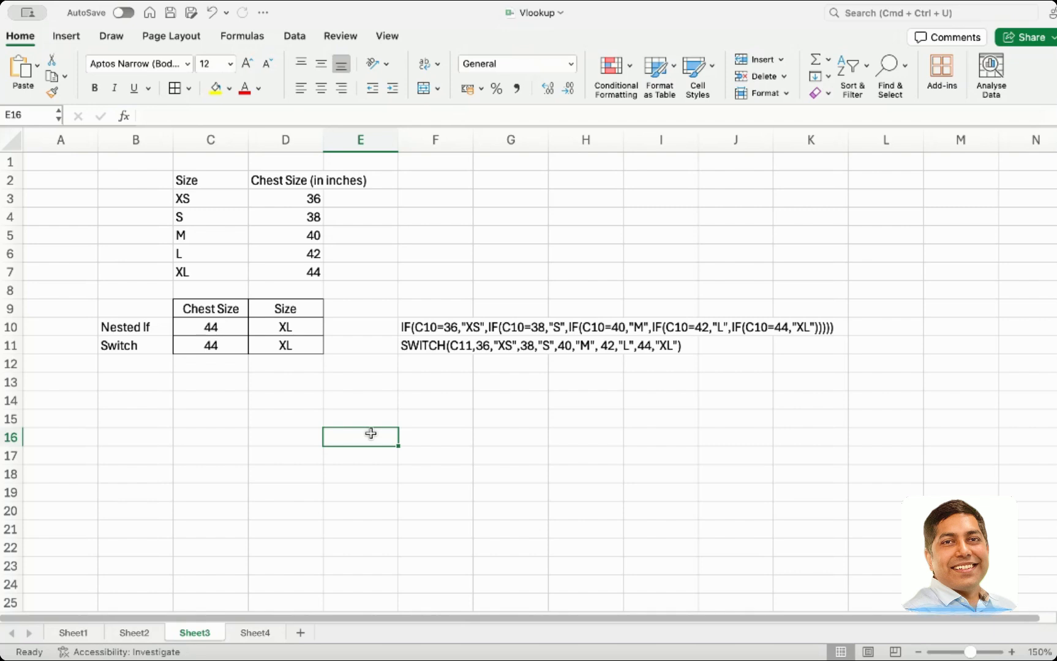
On Sheet4, enter =UPPER(C4) in D4 and fill it down through row 8
key(super+Tab)
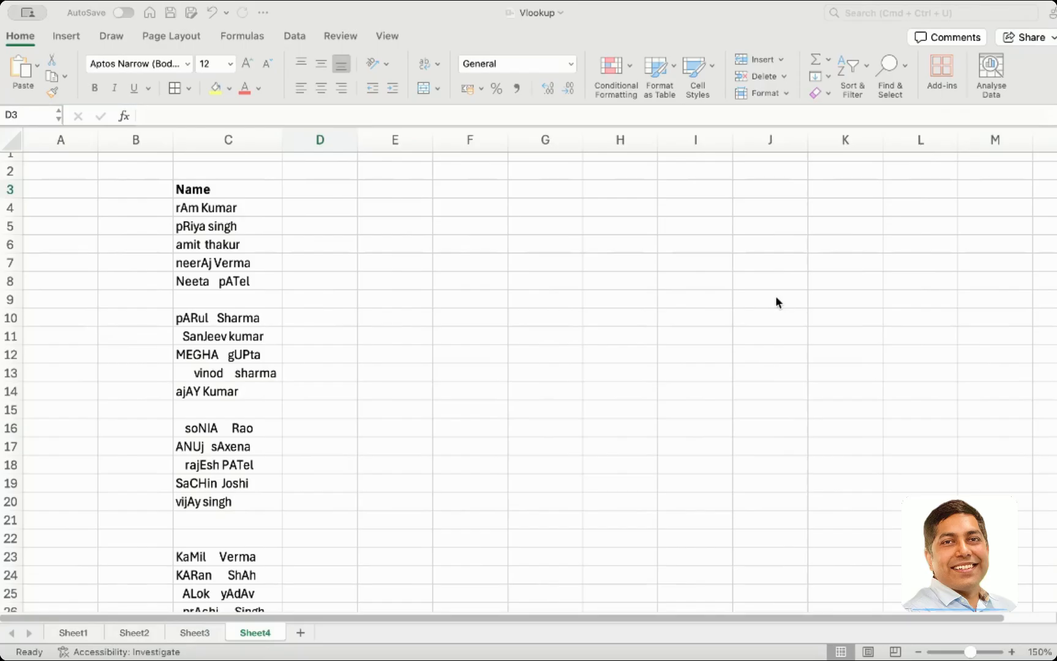
key(super+Tab)
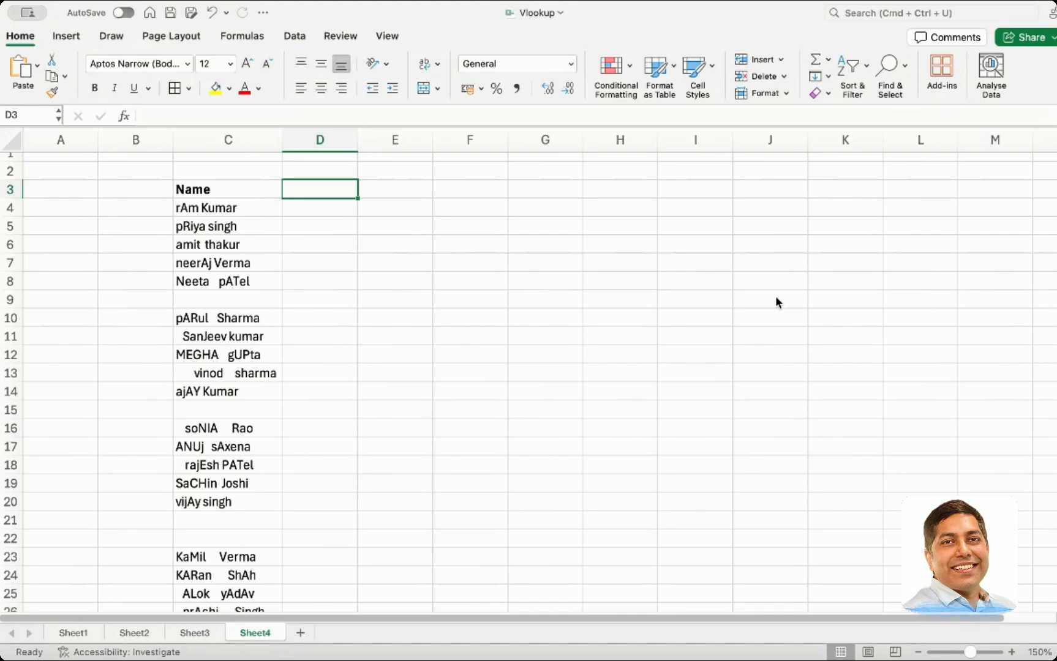
click(324, 210)
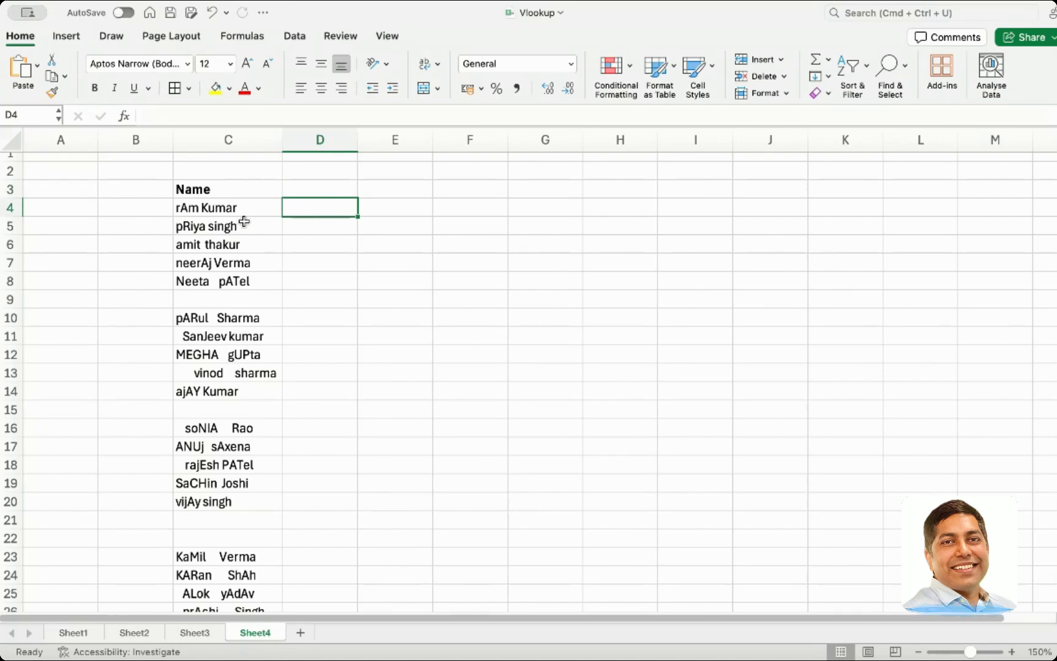
drag(244, 208, 258, 276)
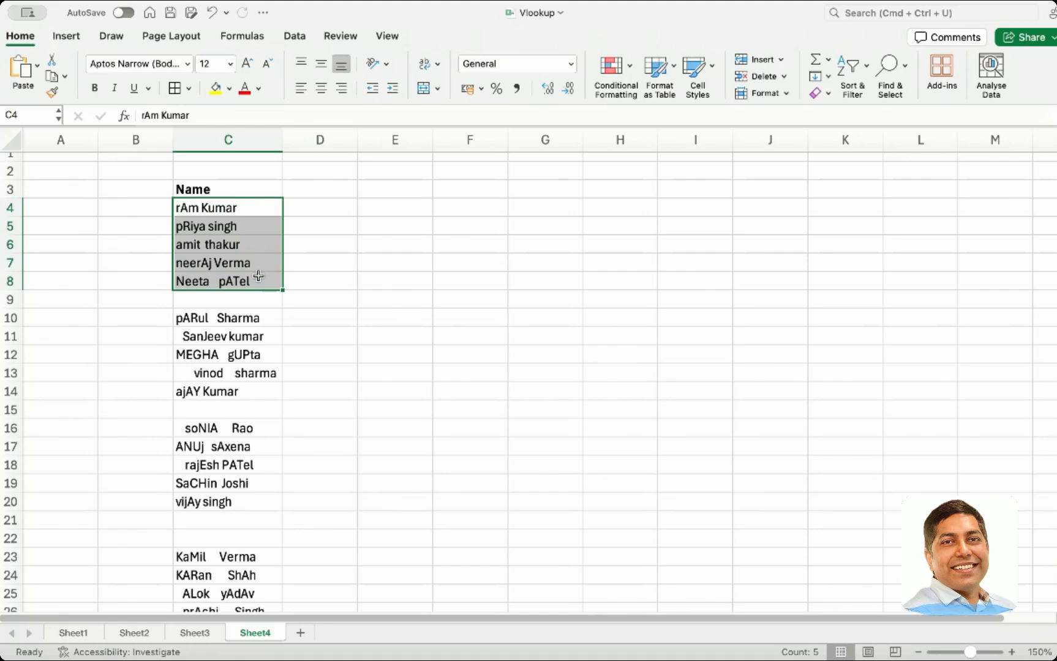
click(313, 212)
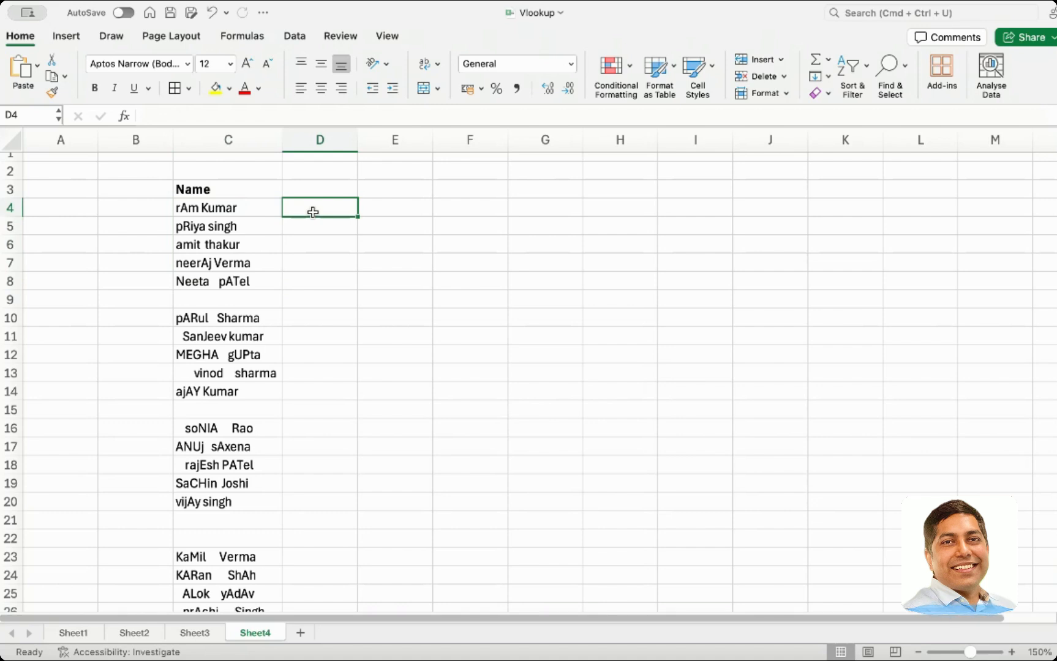
text(=)
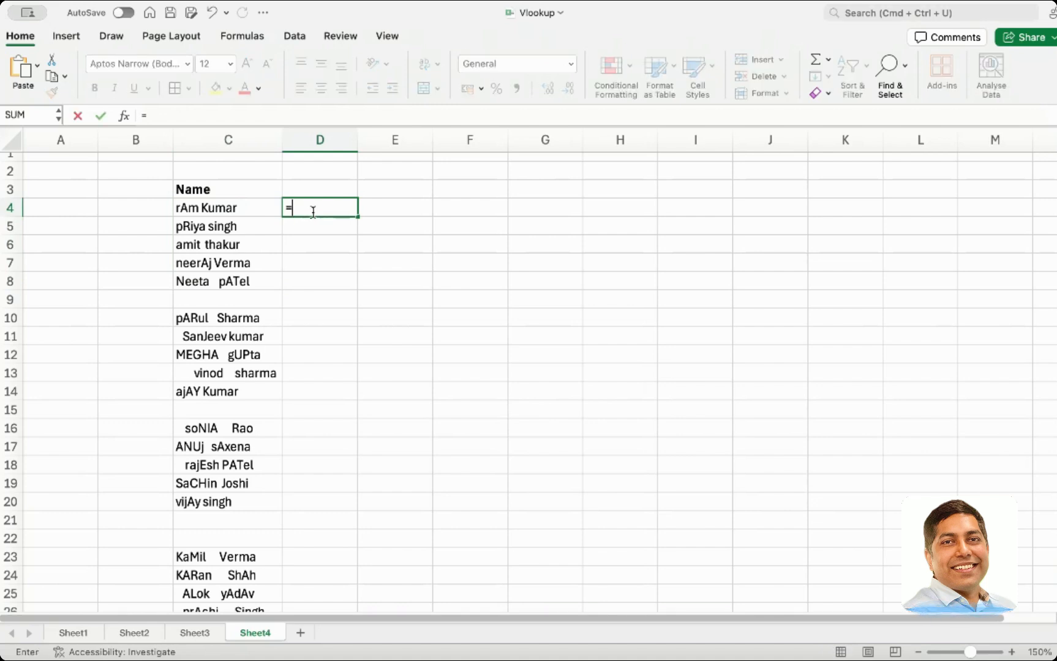
text(Upp)
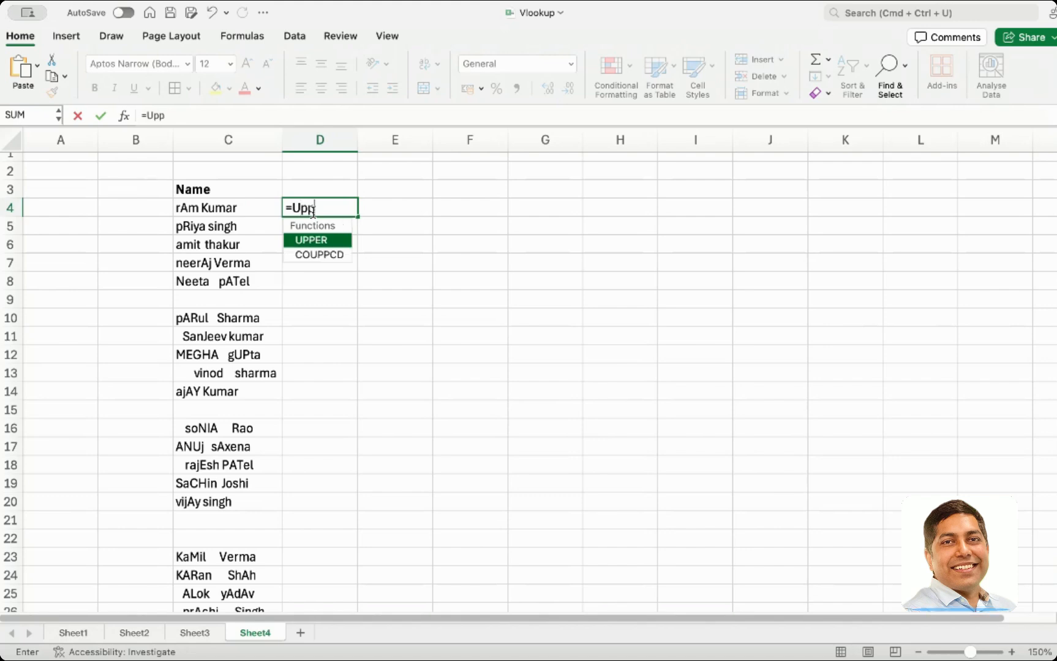
double_click(316, 241)
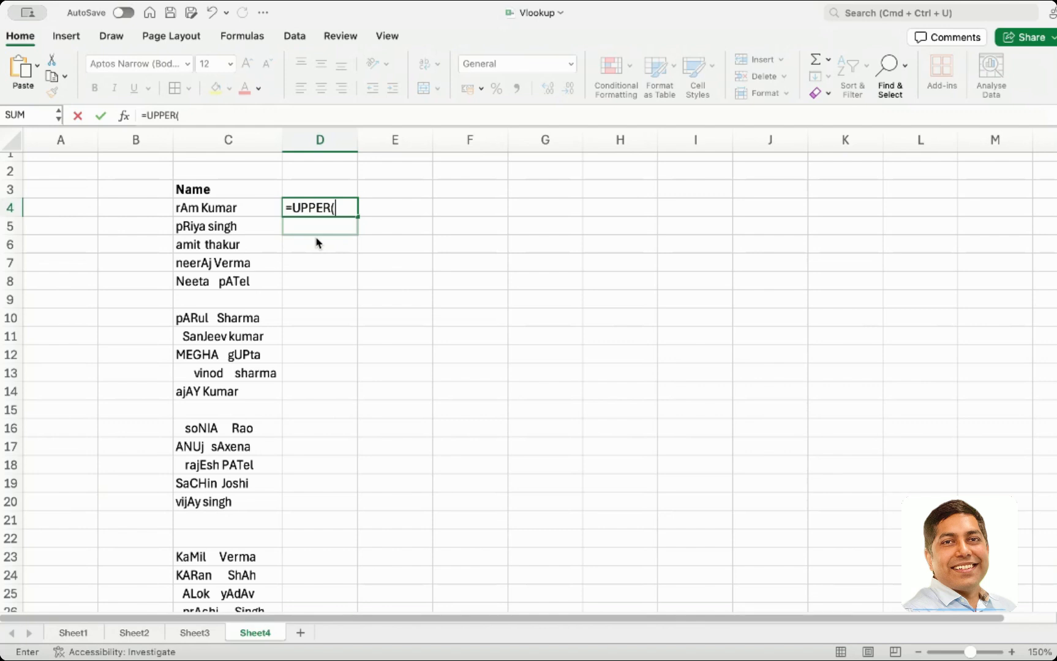
click(228, 210)
text())
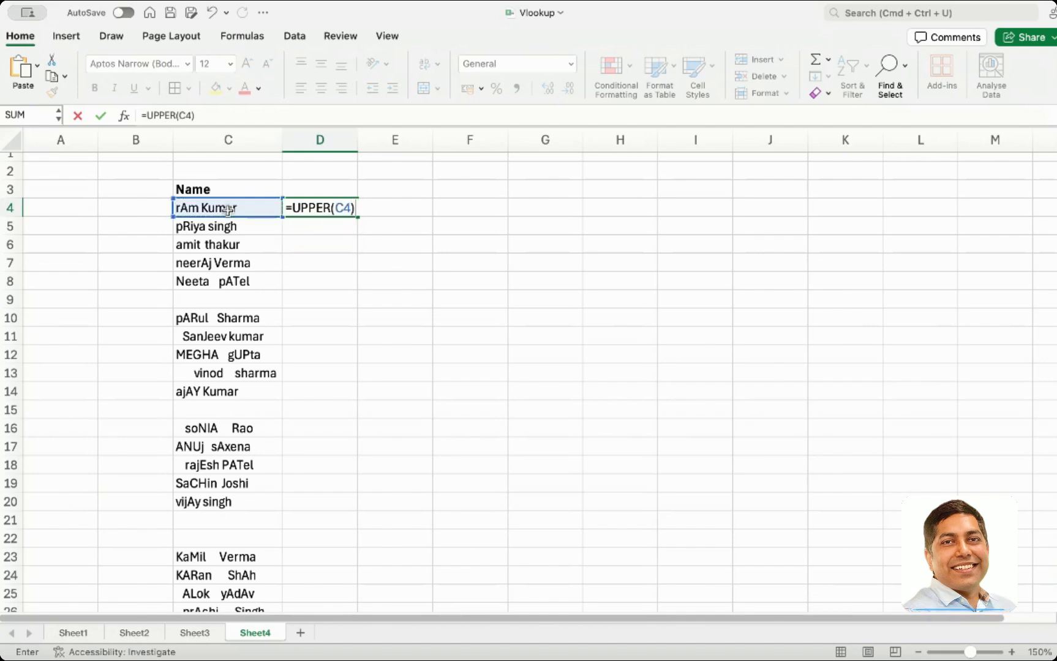
key(Return)
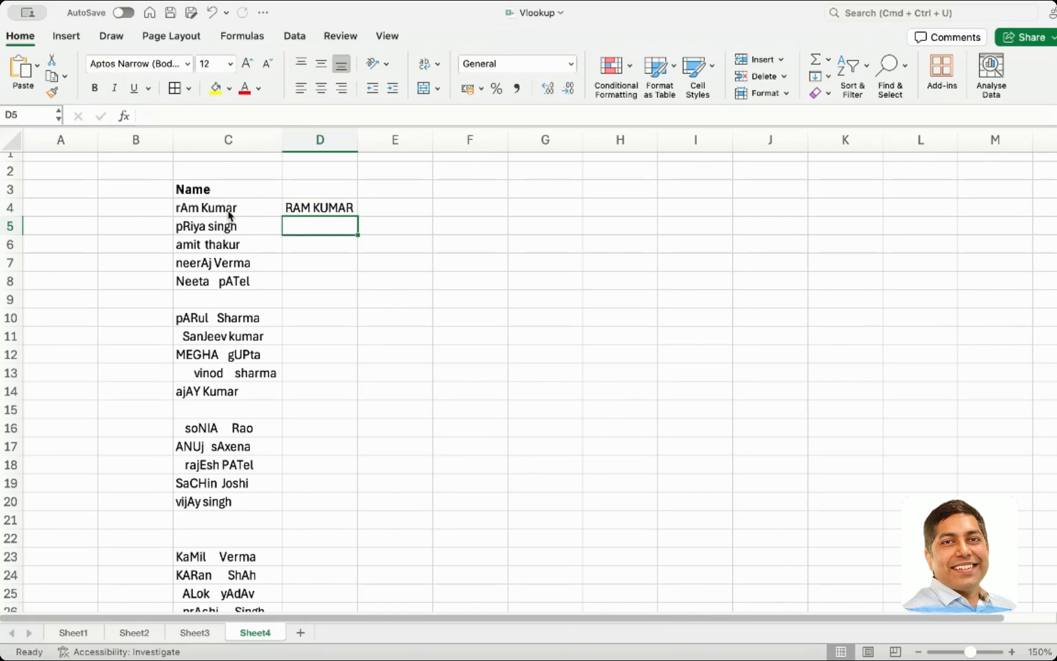
click(351, 210)
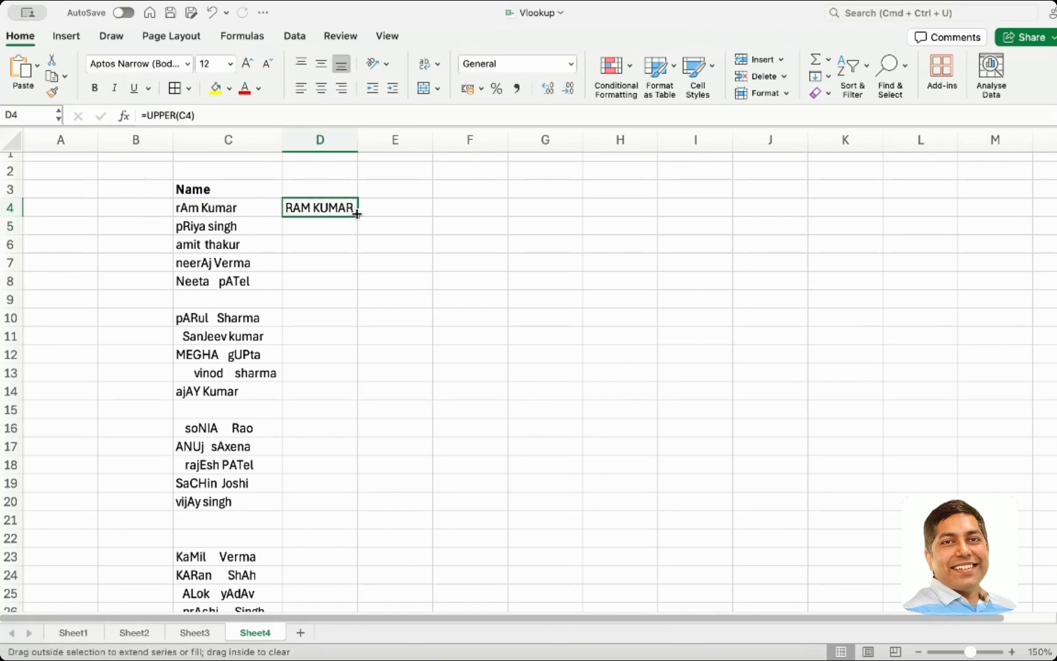
drag(356, 214, 352, 284)
Add a bold heading UPPER in D3
click(332, 190)
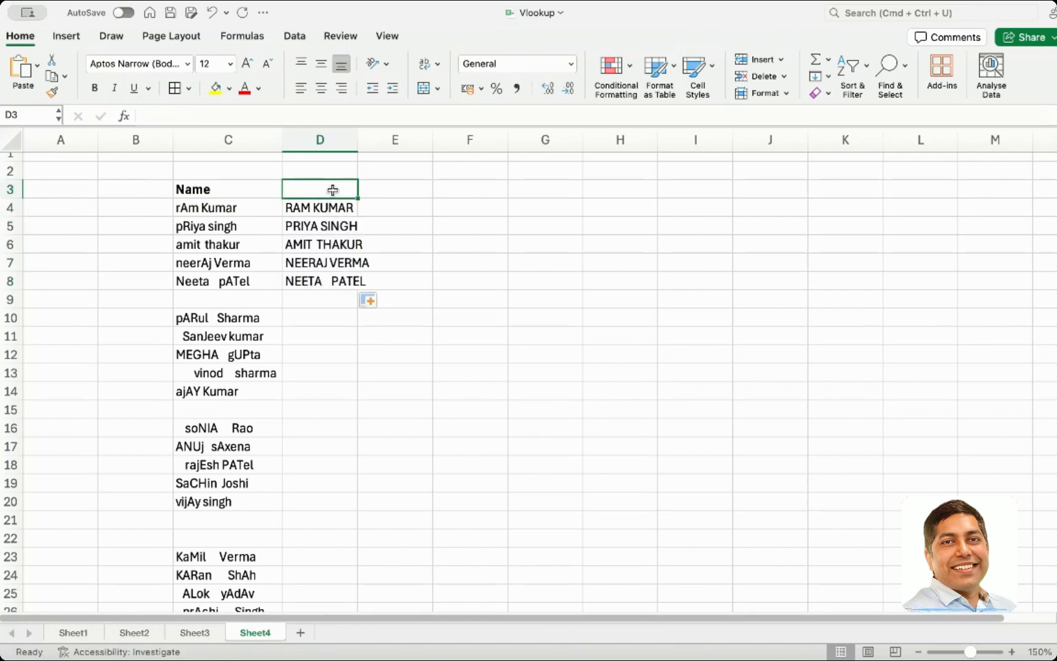
text(UPPER)
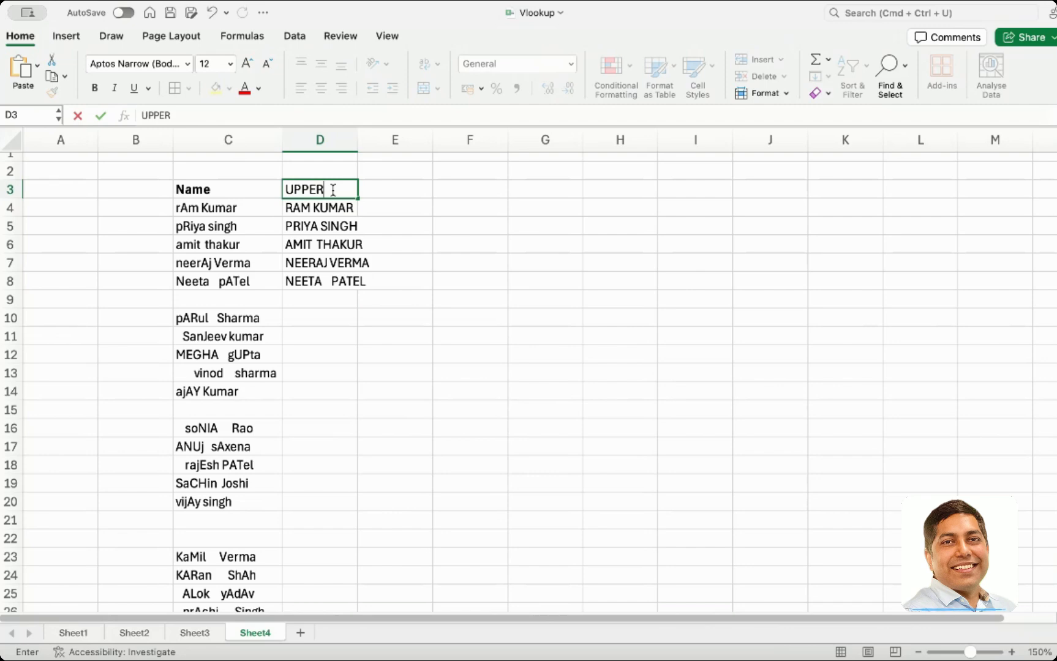
double_click(333, 190)
key(super+b)
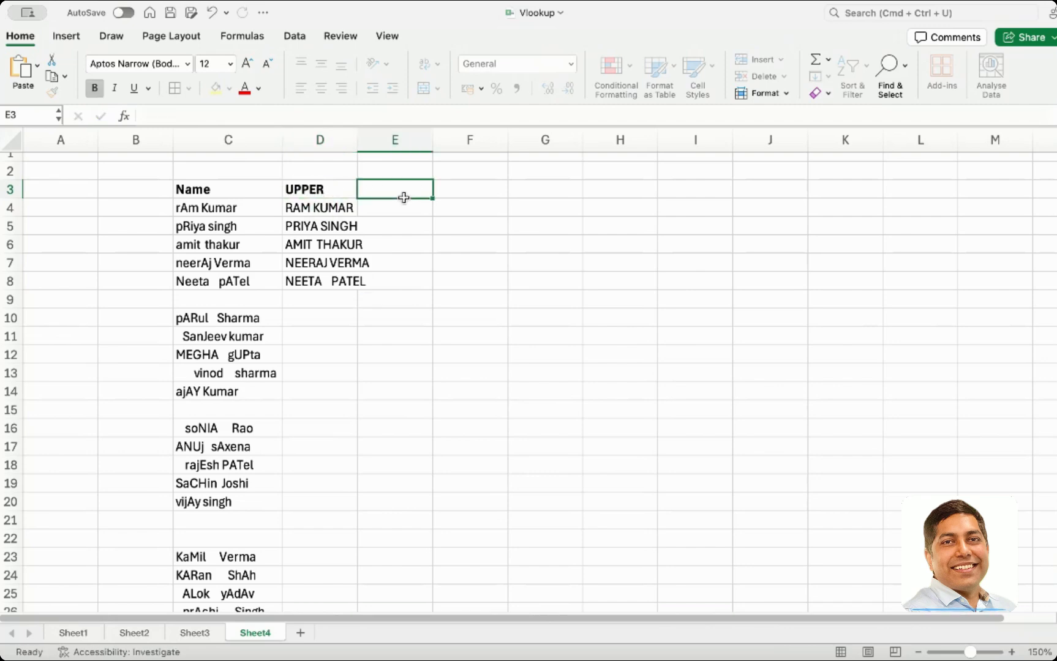
key(Tab)
Copy the UPPER heading into D9 and rename it to lower
click(329, 304)
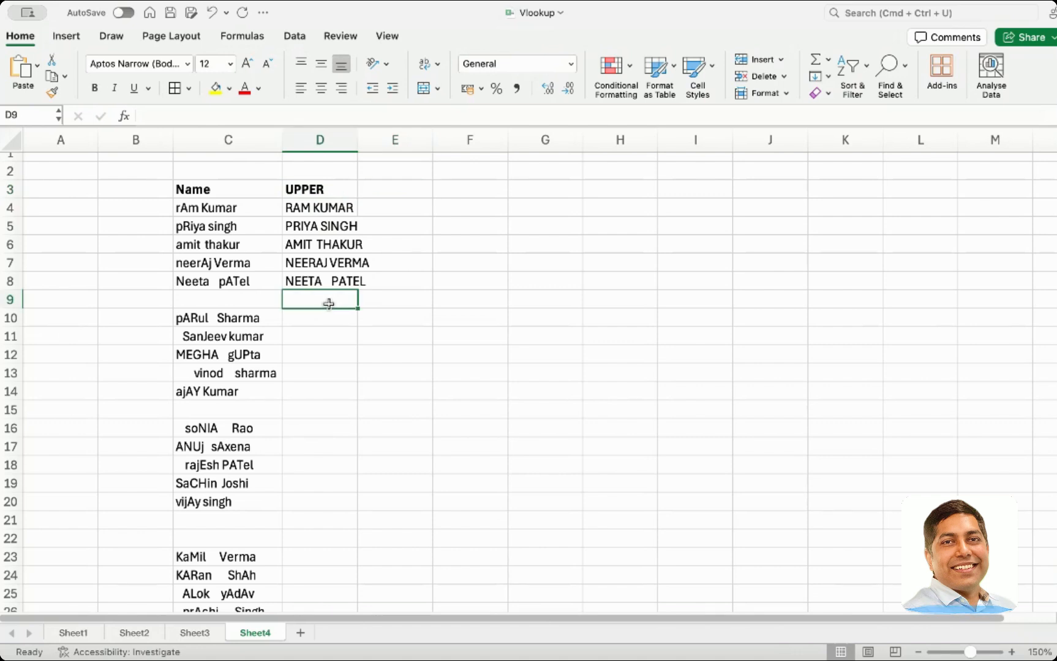
click(329, 187)
key(super+c)
click(306, 304)
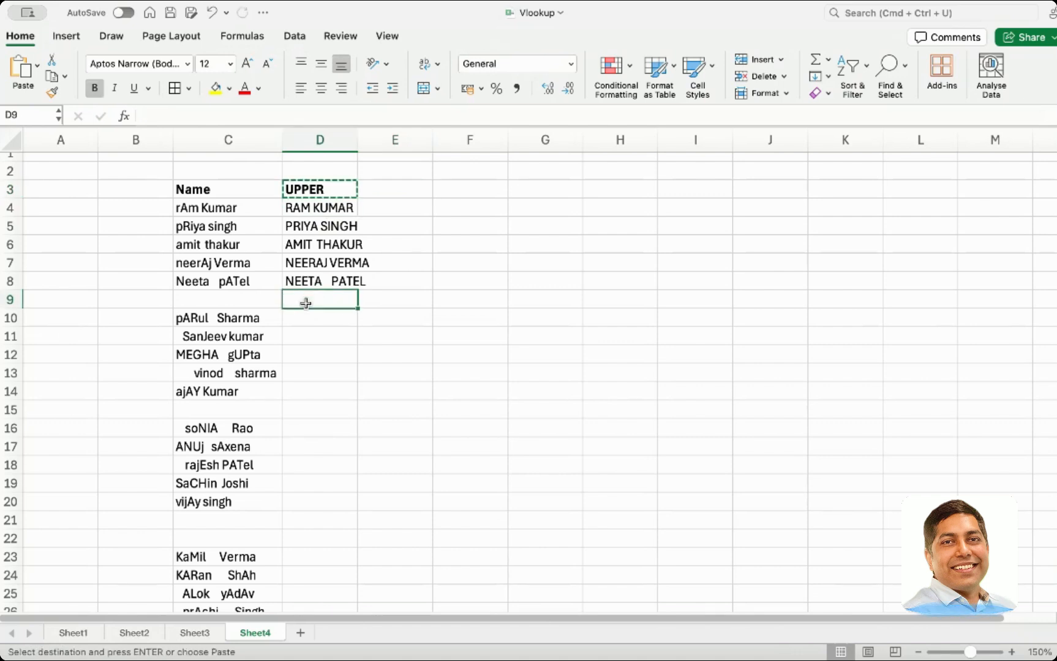
key(super+v)
double_click(303, 300)
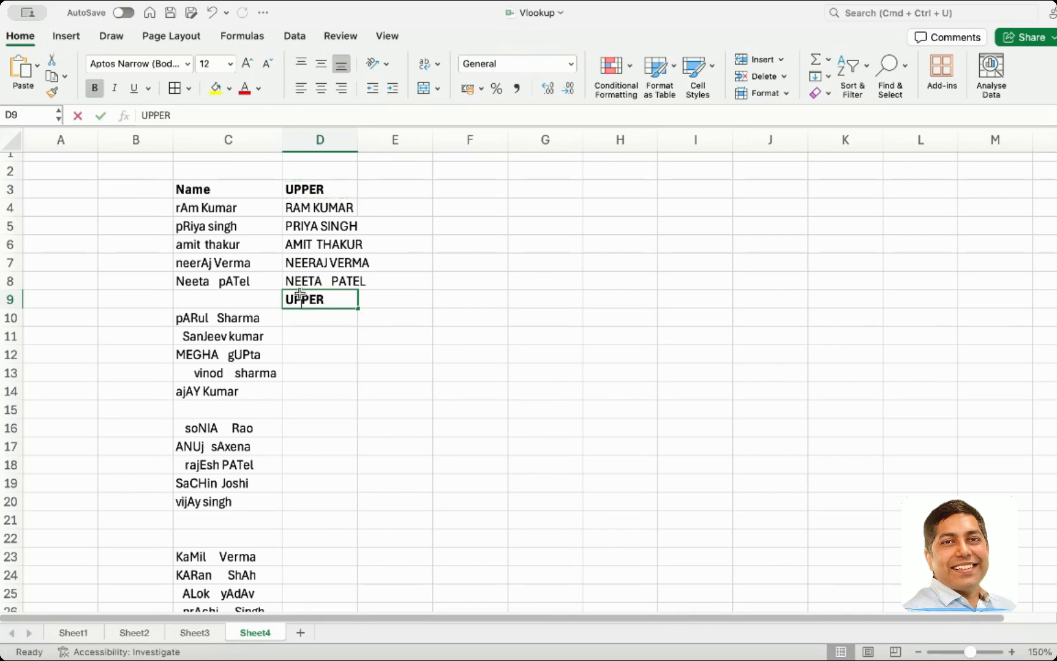
text(L)
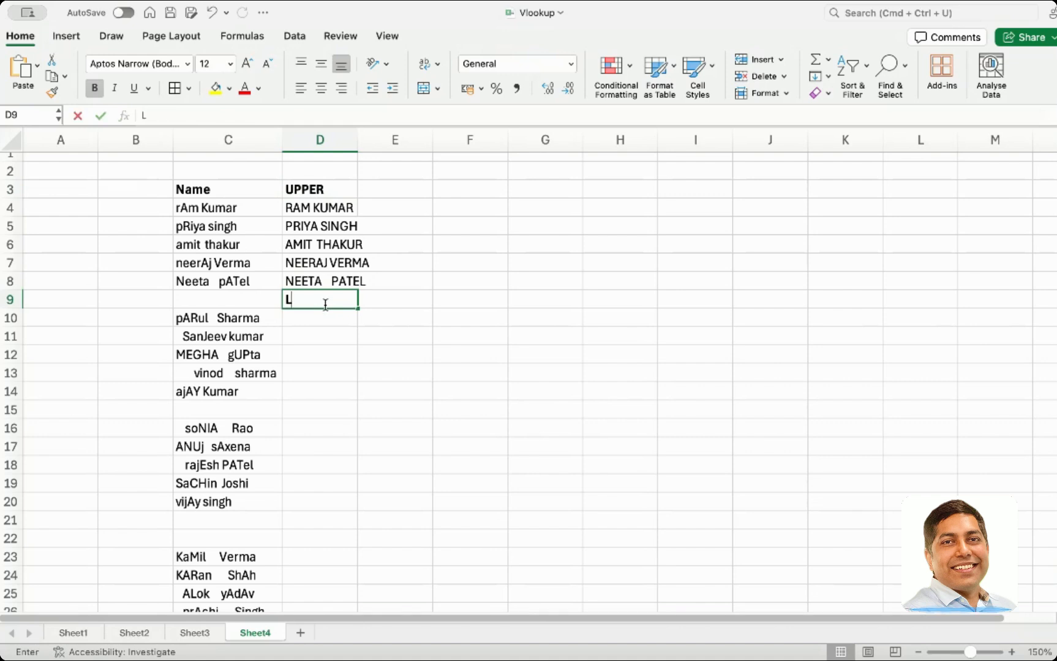
text(o)
key(BackSpace)
key(BackSpace)
text(lower)
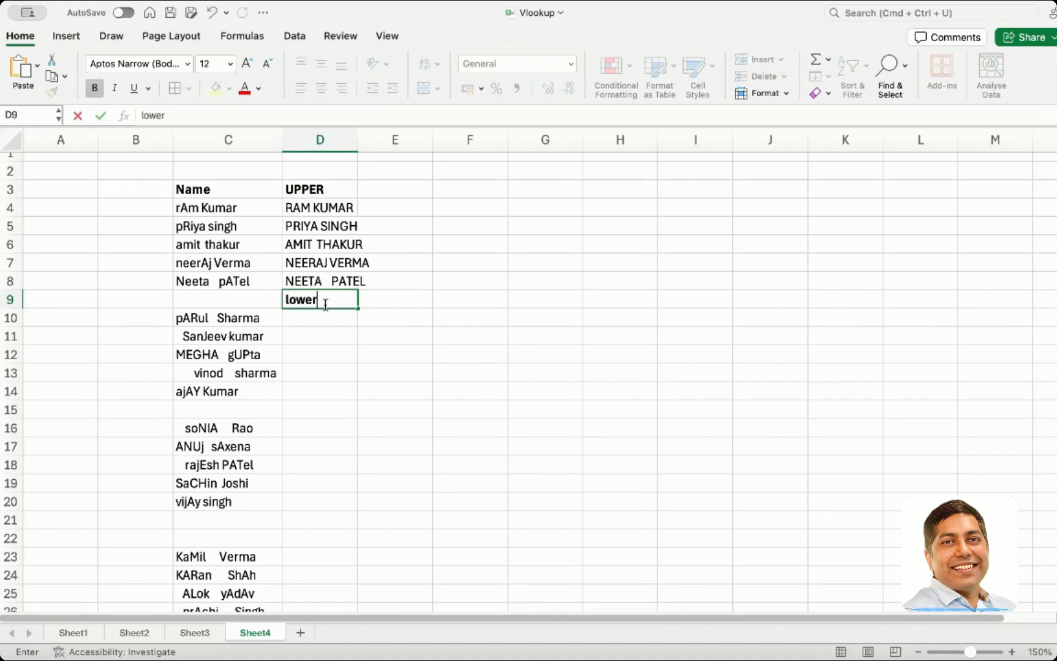
key(Return)
Enter =LOWER(C10) in D10 and fill it down through row 14
text(=)
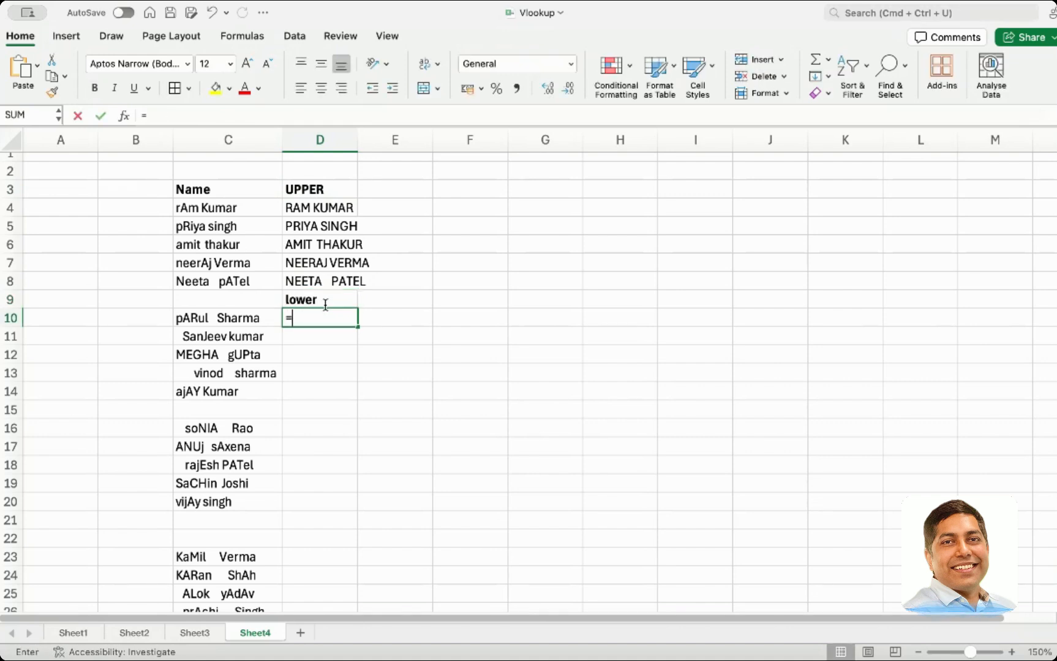
text(lower()
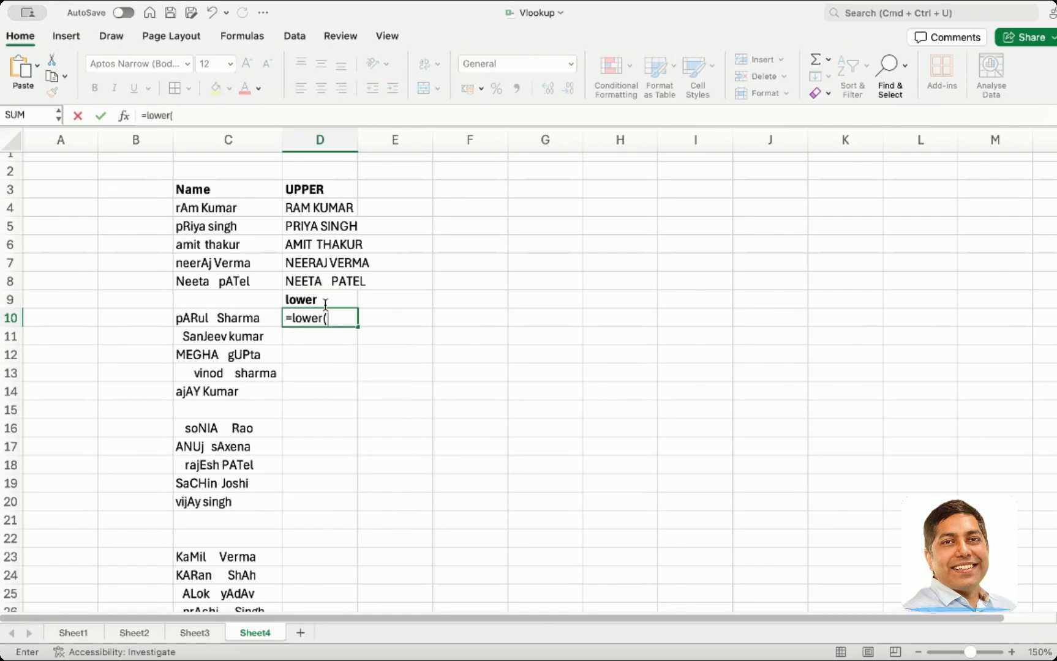
click(228, 321)
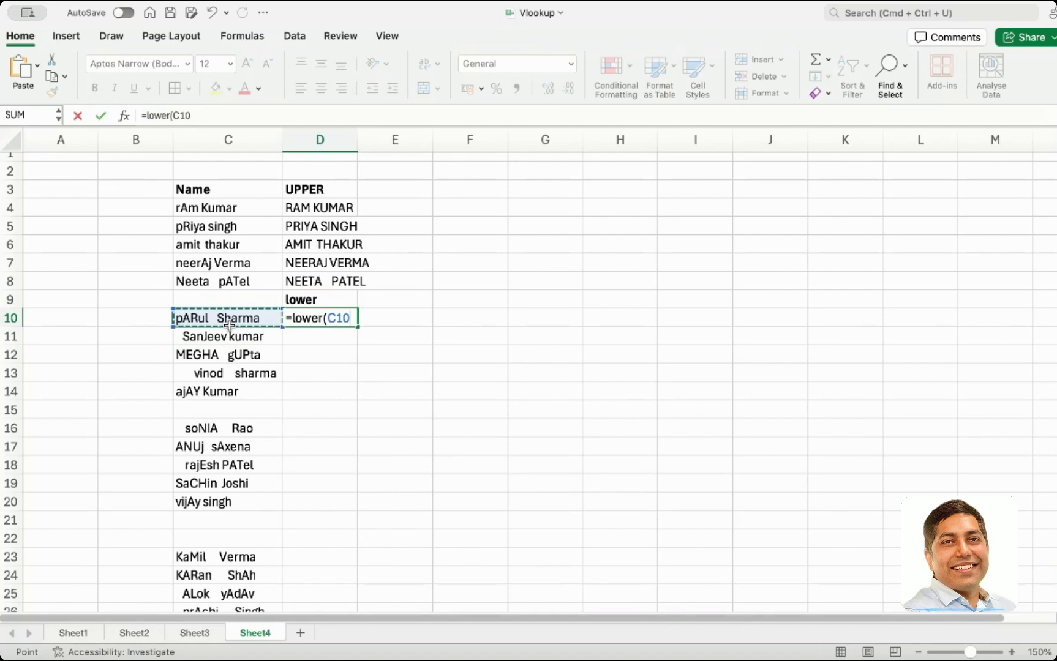
text())
key(Return)
click(293, 318)
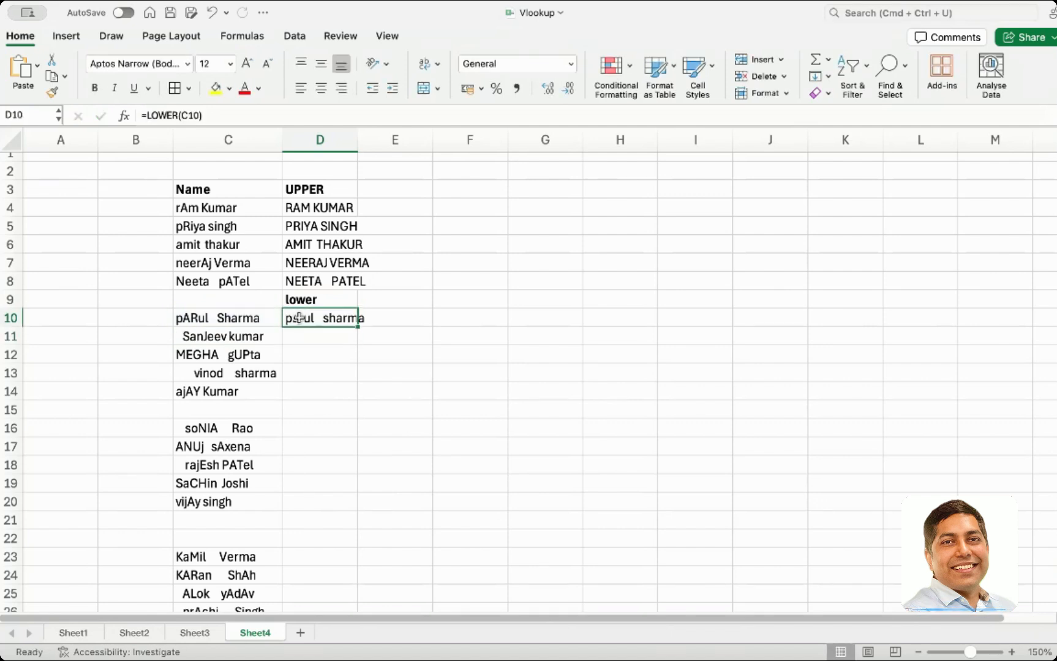
drag(358, 327, 354, 395)
click(327, 444)
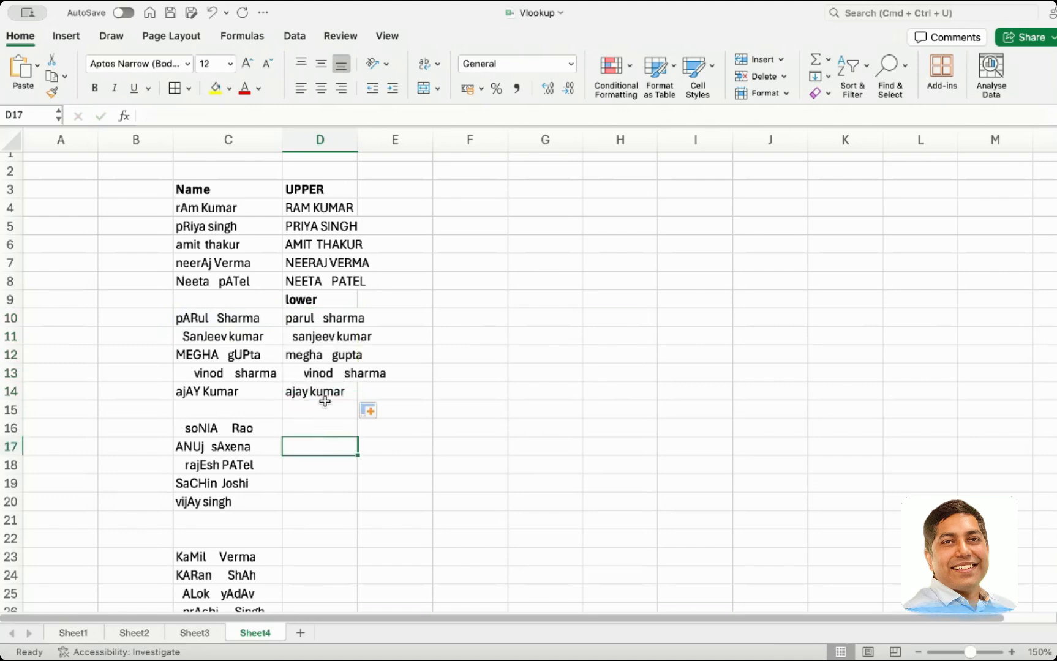
Add a bold heading Proper Case in D15
click(318, 354)
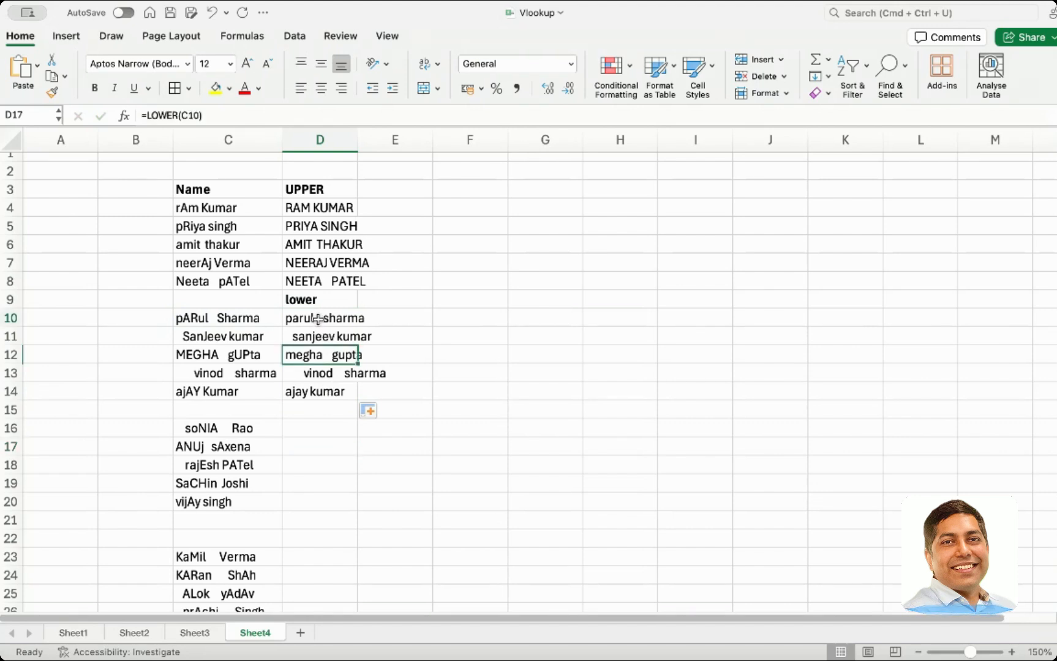
click(318, 319)
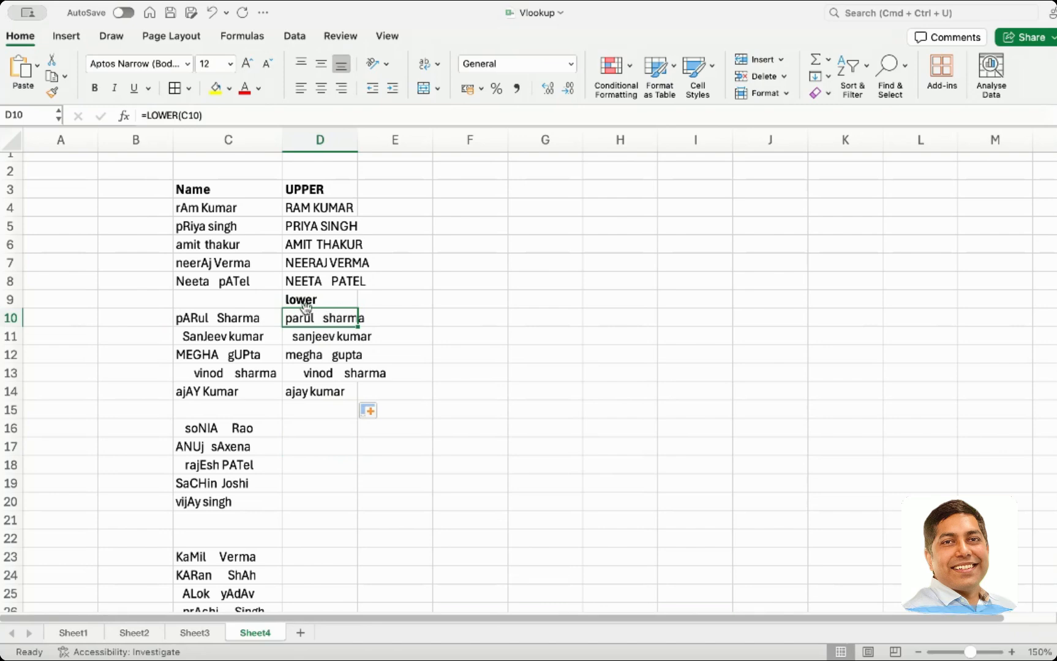
click(318, 434)
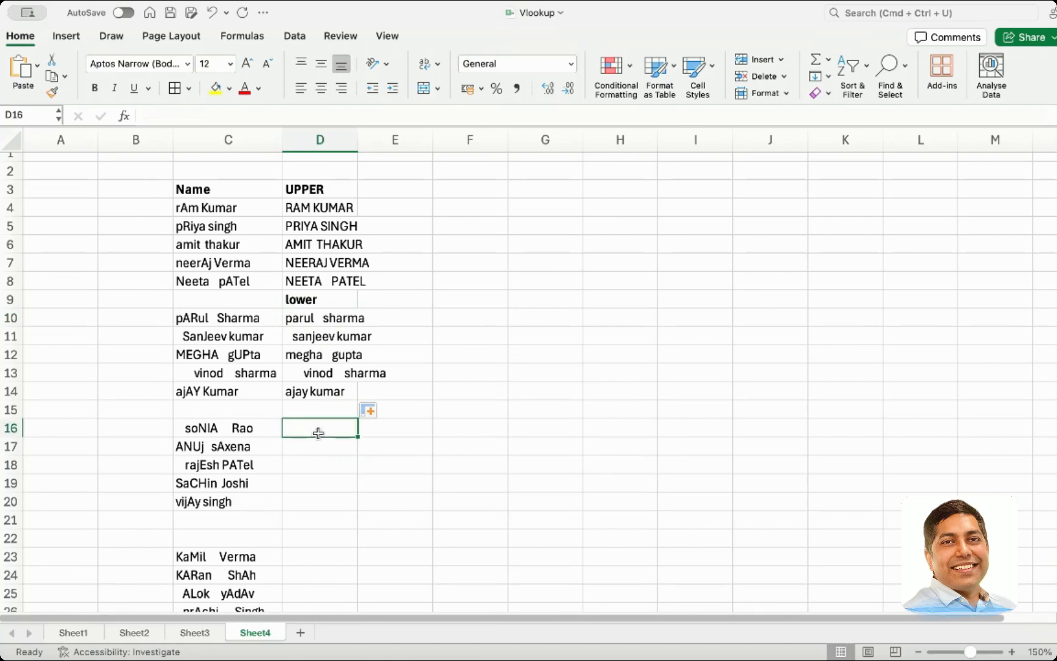
click(315, 412)
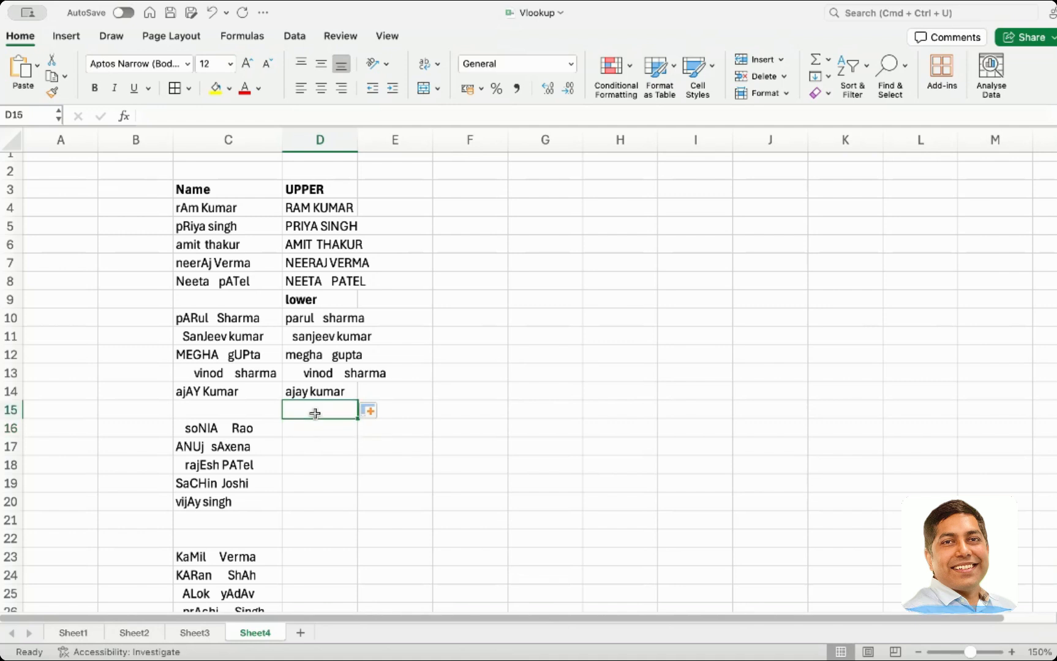
text(Proper )
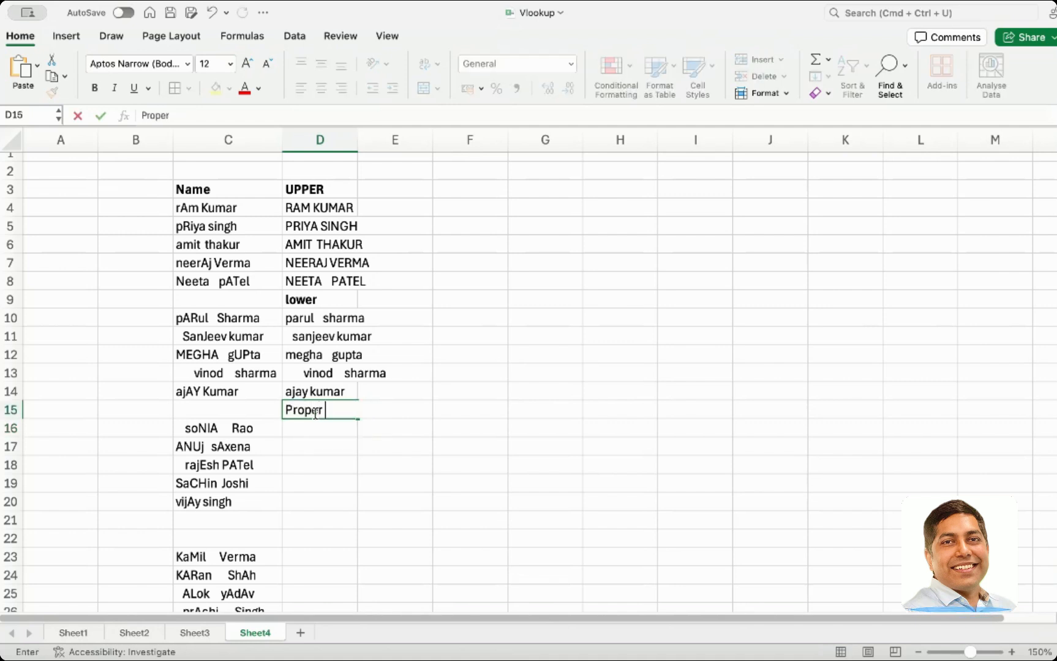
text(Case)
key(Return)
click(315, 412)
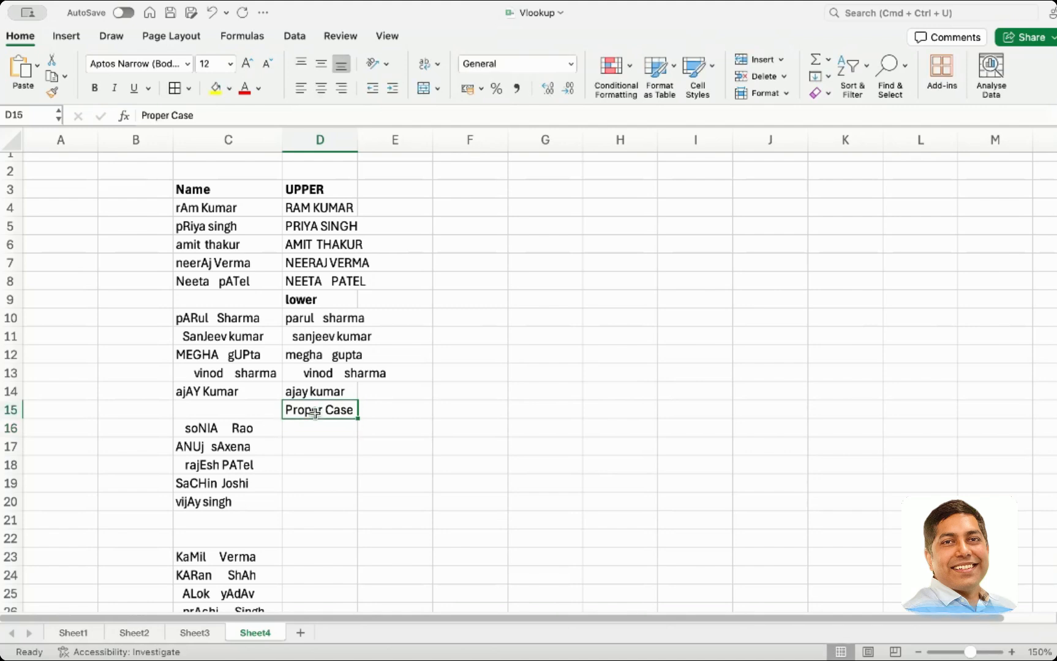
key(super+b)
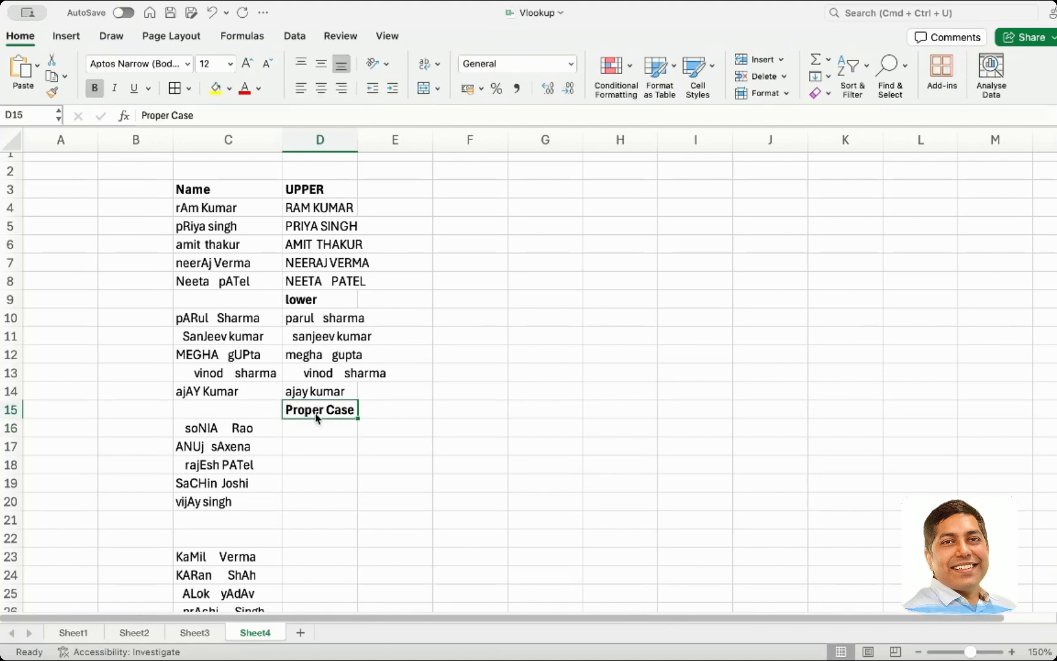
Enter =PROPER(C16) in D16 and fill it down through row 20
click(314, 442)
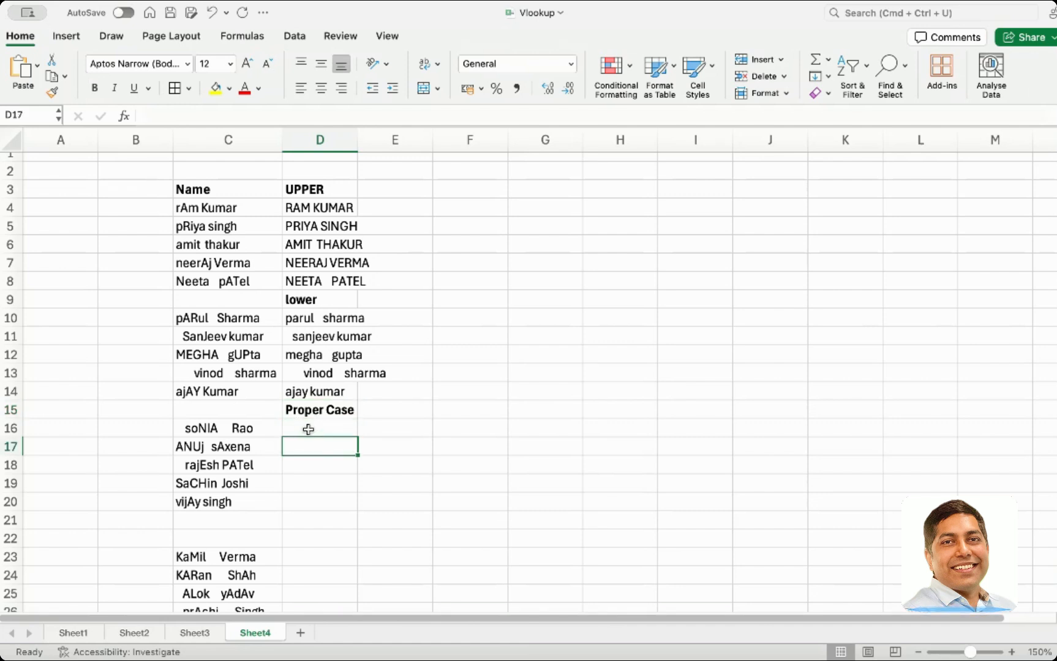
click(302, 426)
text(=pr)
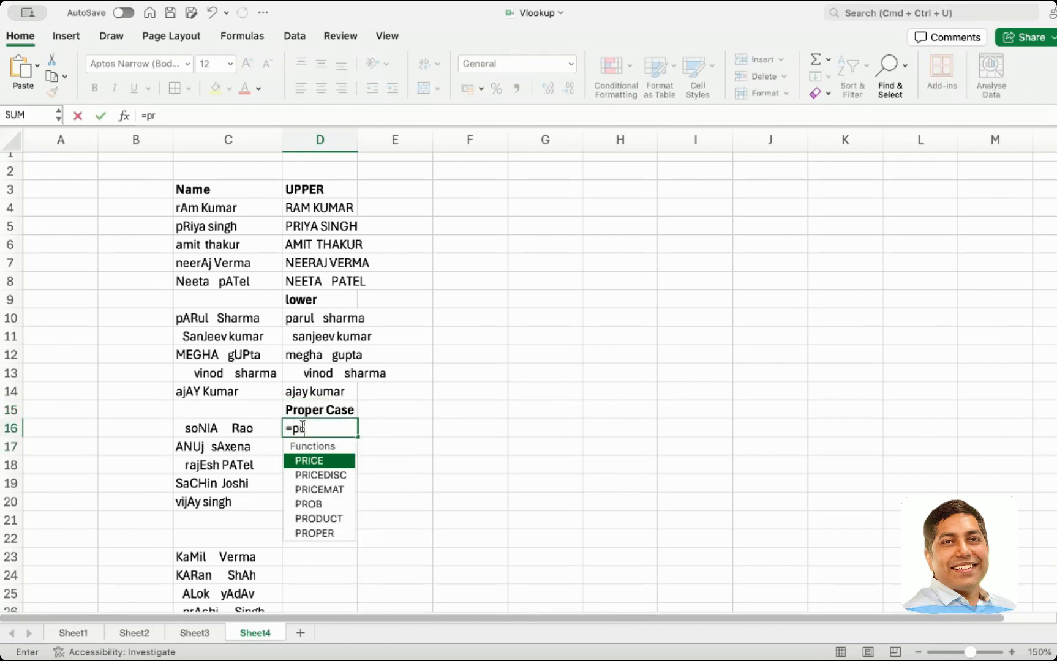
text(oper()
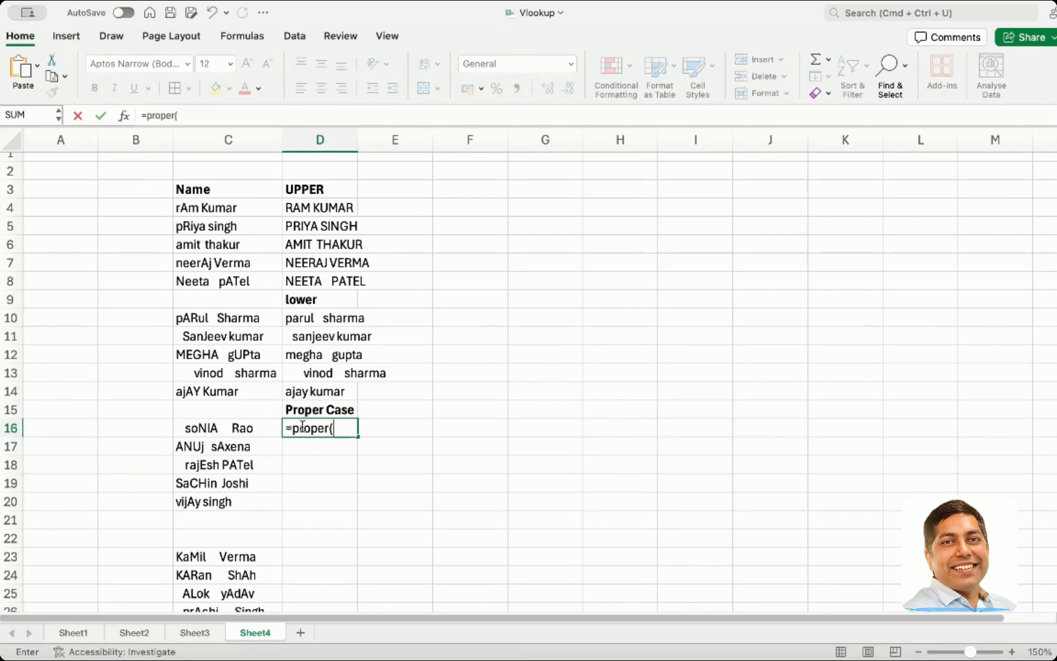
click(242, 428)
text())
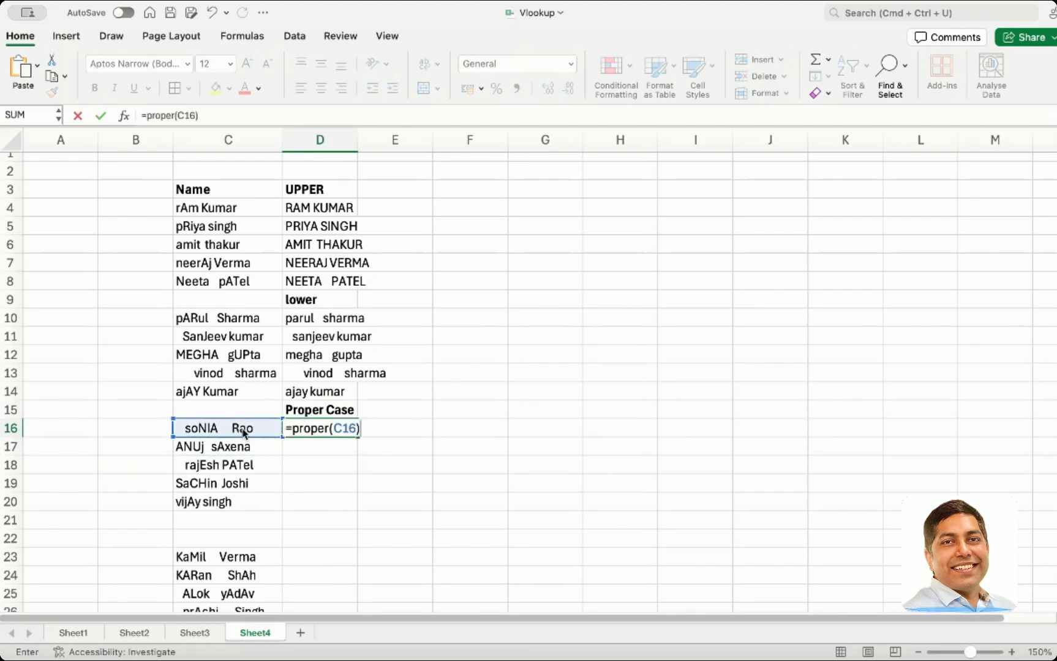
key(Return)
click(307, 428)
drag(358, 436, 354, 508)
click(379, 495)
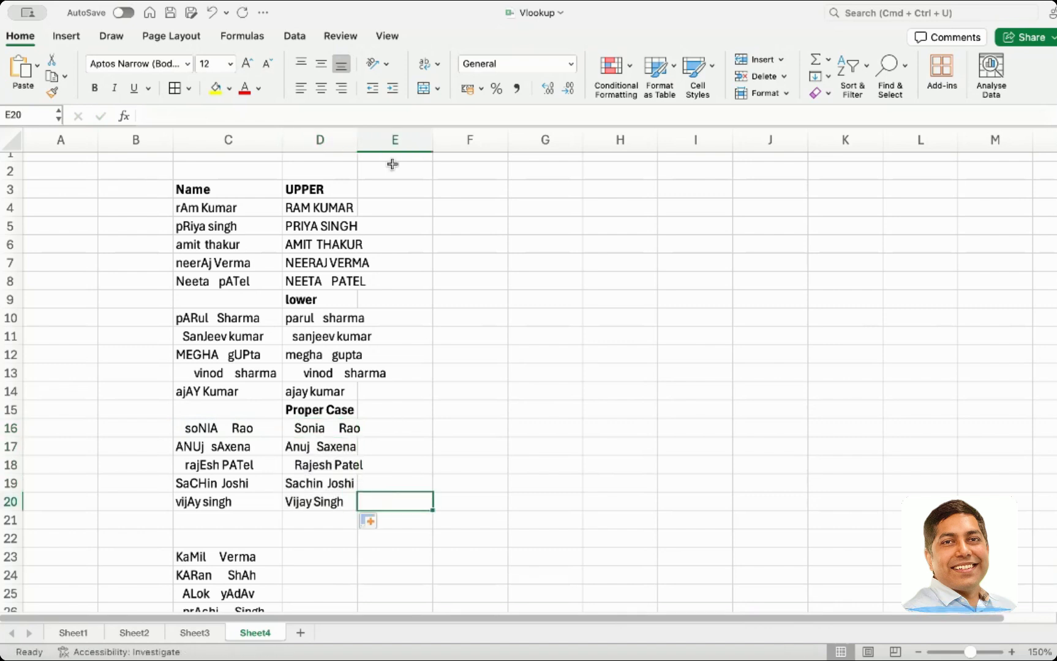
Widen column D so the converted names fit
drag(358, 142, 406, 146)
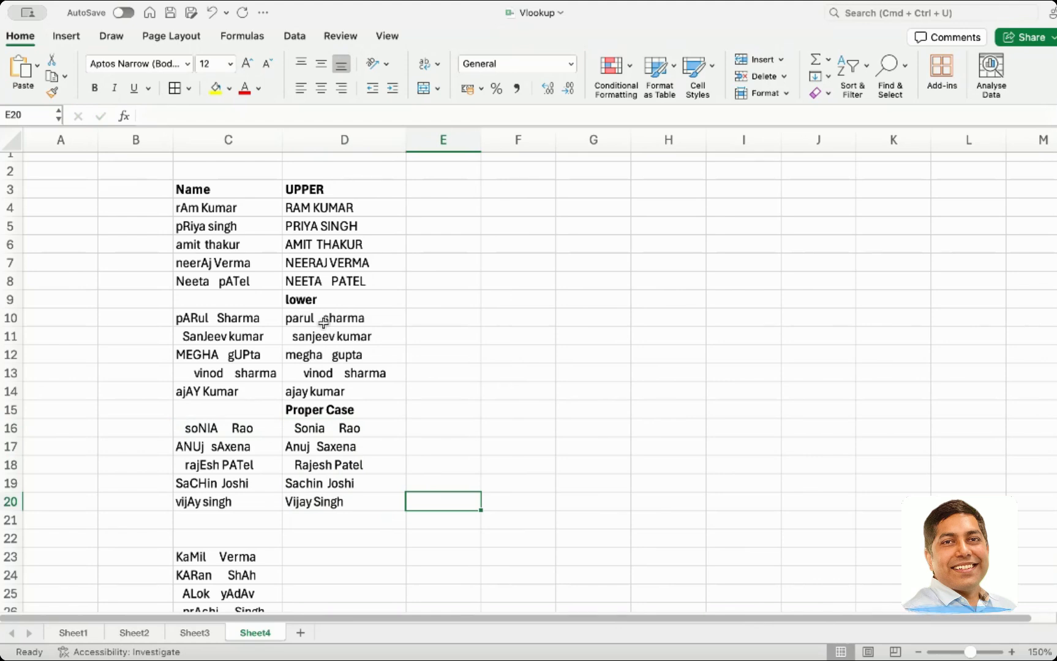
scroll(323, 323, down, 3)
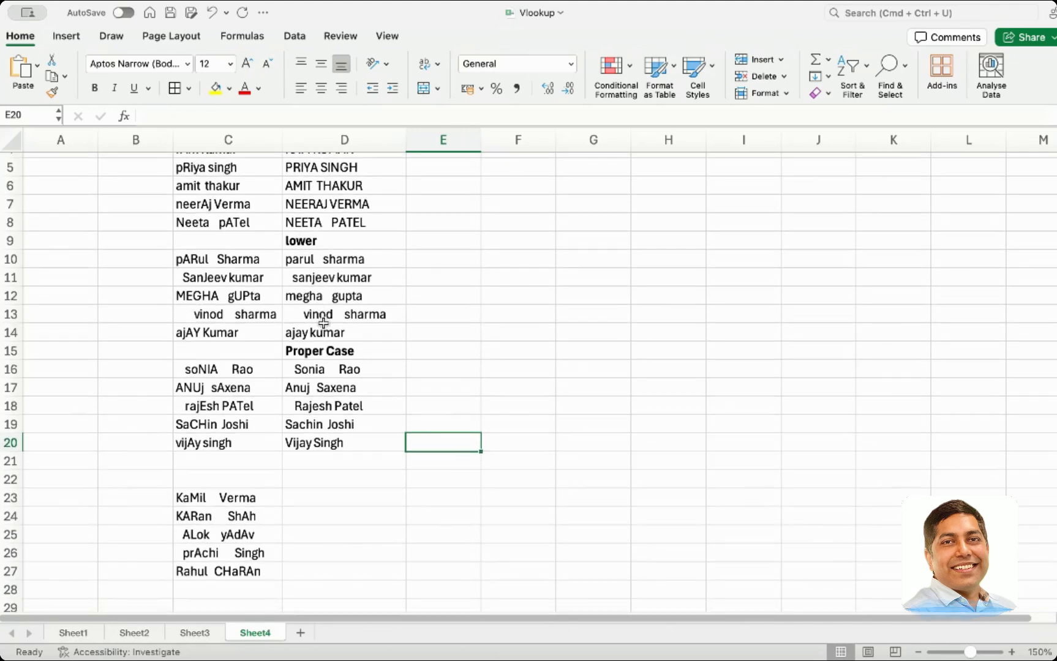
click(331, 349)
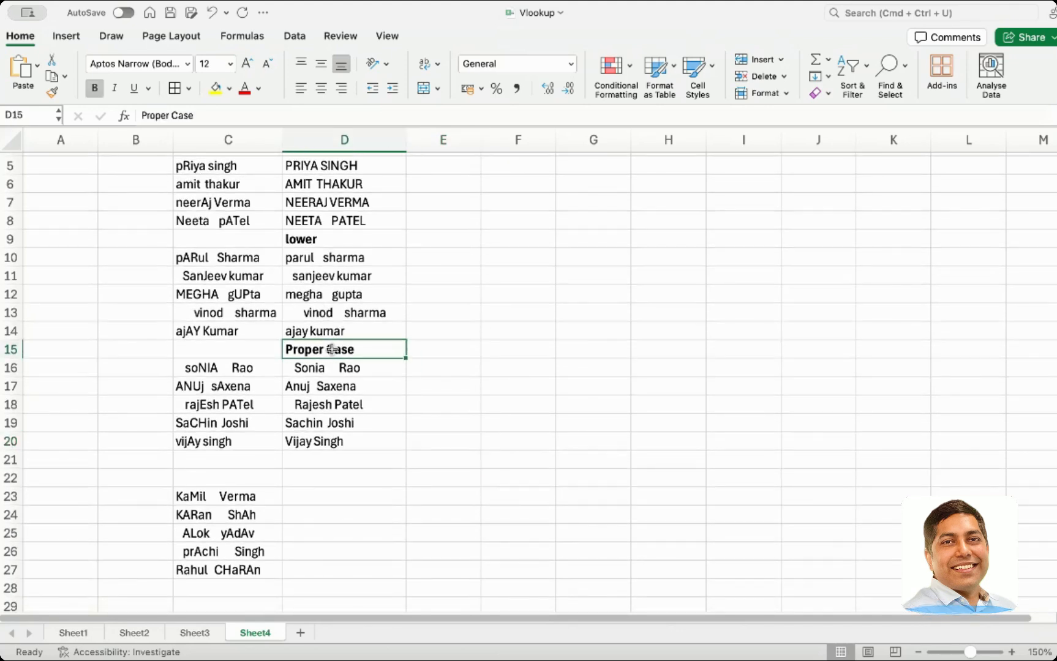
key(super+Tab)
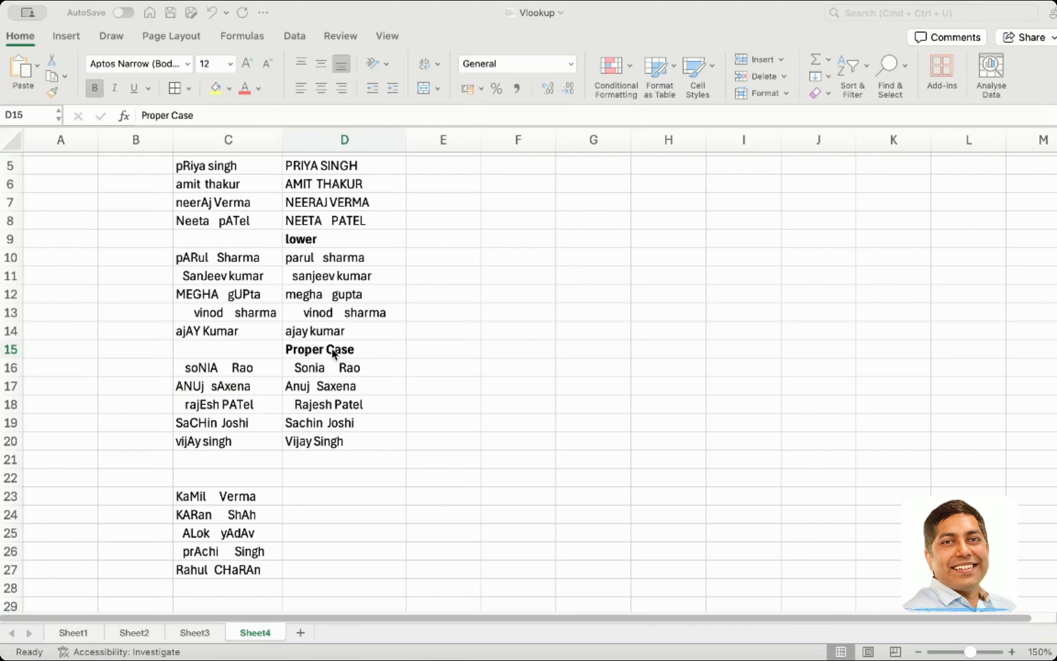
click(334, 353)
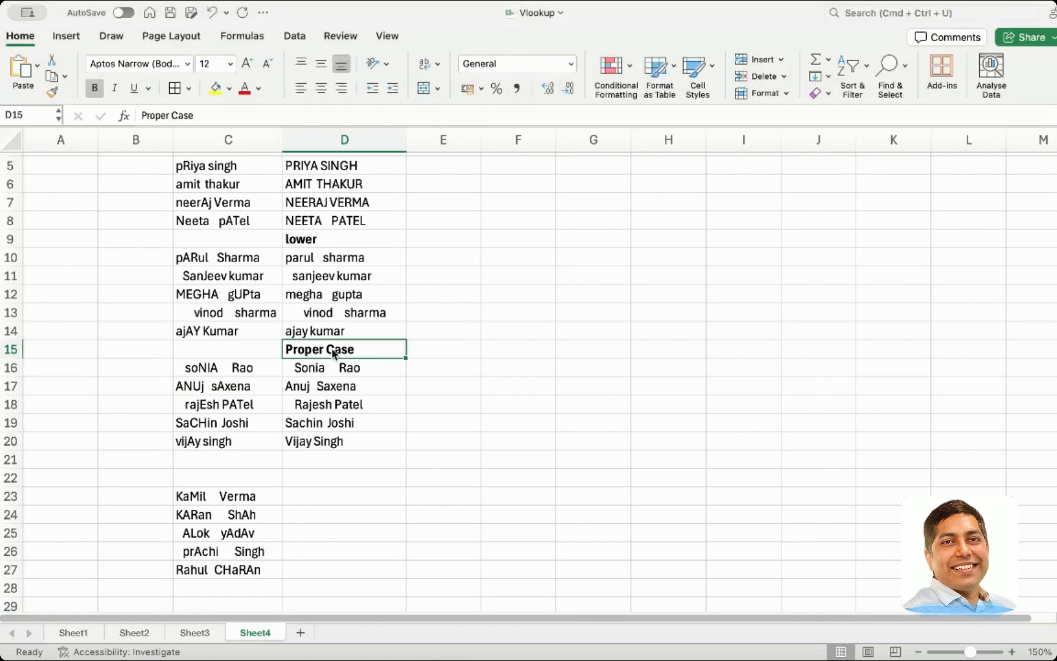
Add a bold heading TRIM in D22
click(323, 478)
text(TRIM)
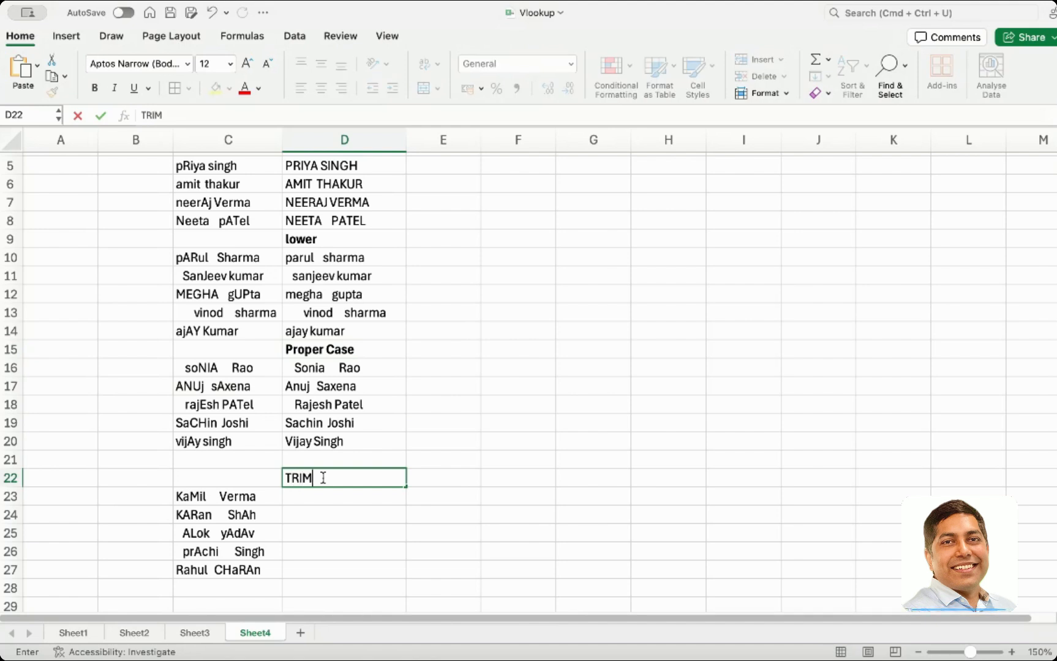
key(Return)
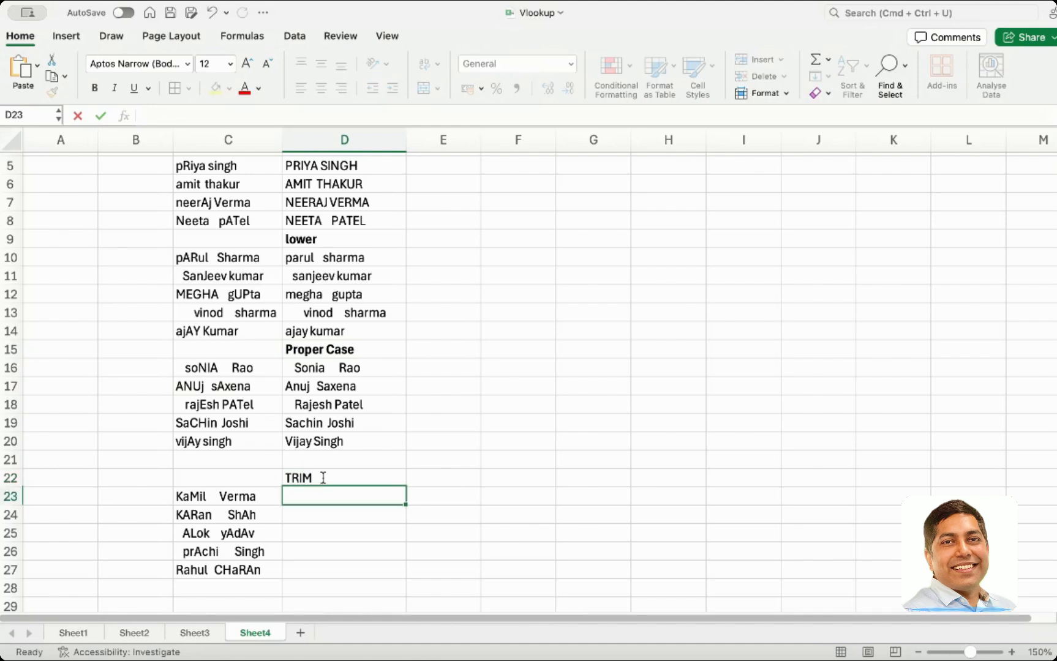
click(299, 478)
key(super+b)
Enter =TRIM(C23) in D23, then open the original name in C23 for editing to inspect its spaces
click(300, 496)
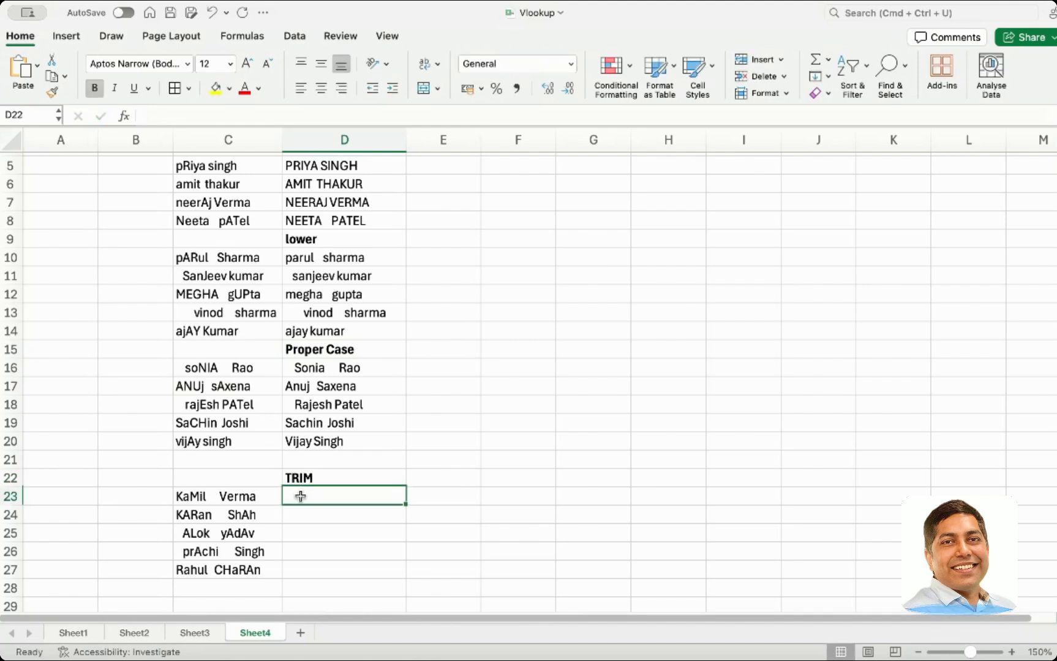
text(=)
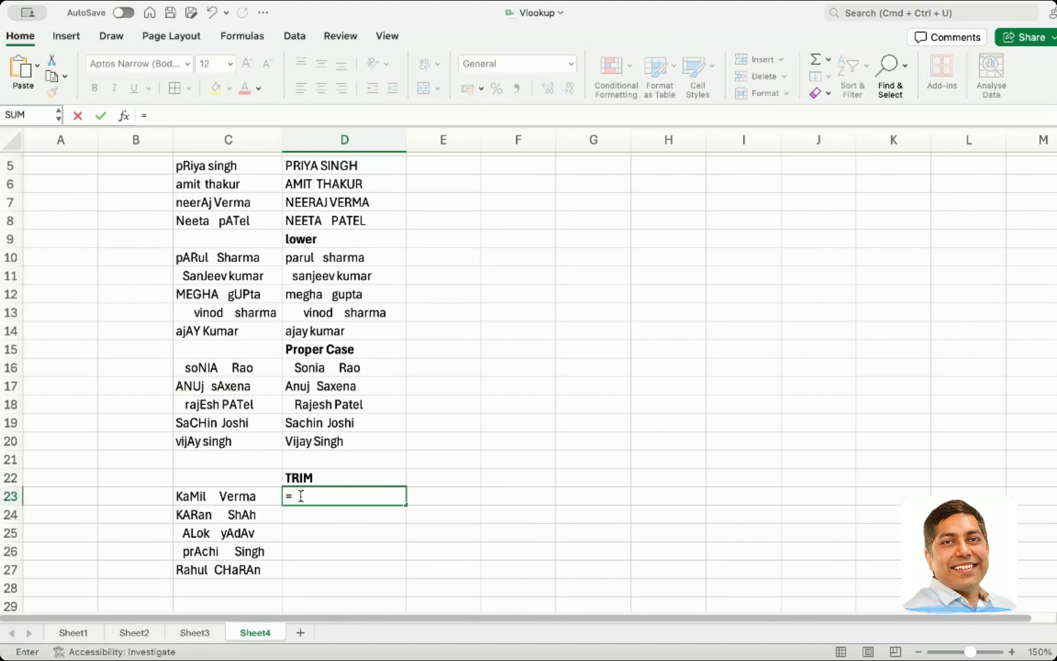
text(rim()
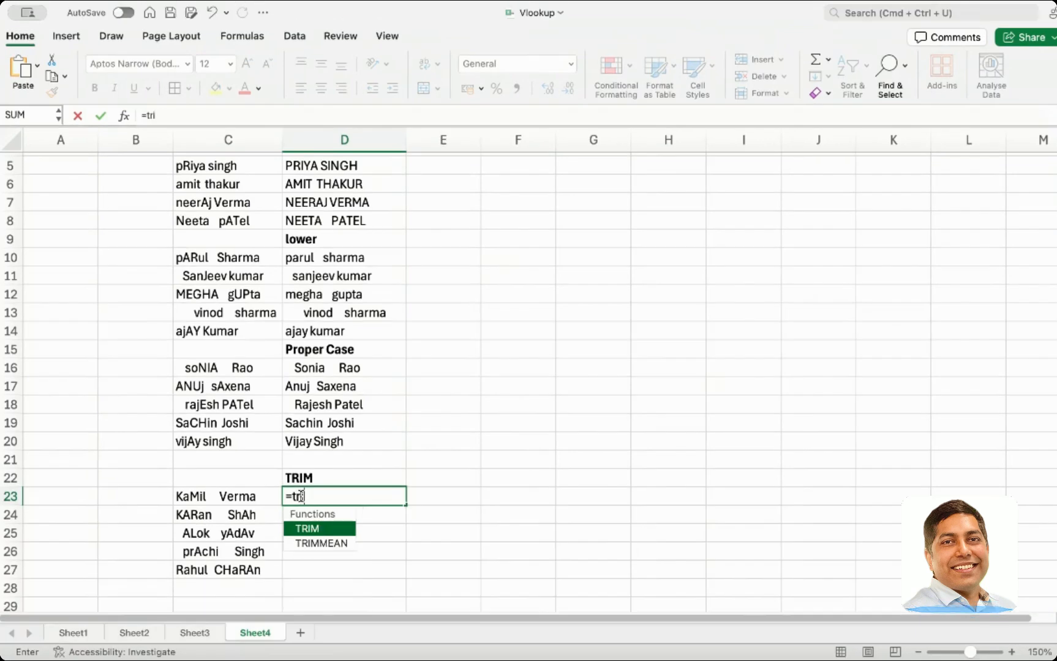
click(269, 502)
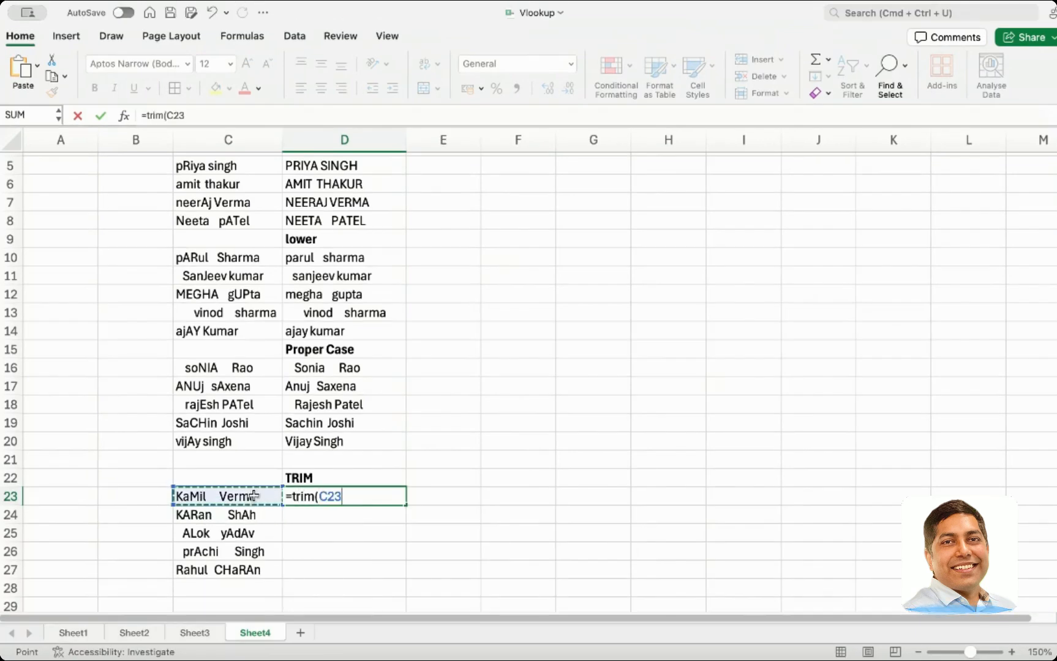
text())
key(Return)
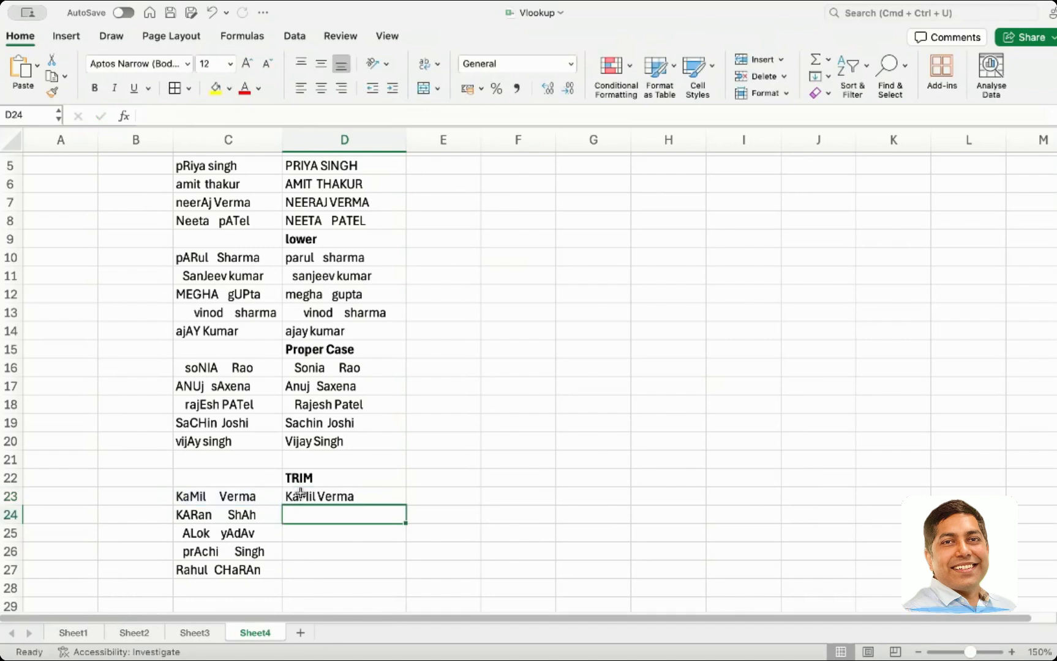
double_click(215, 496)
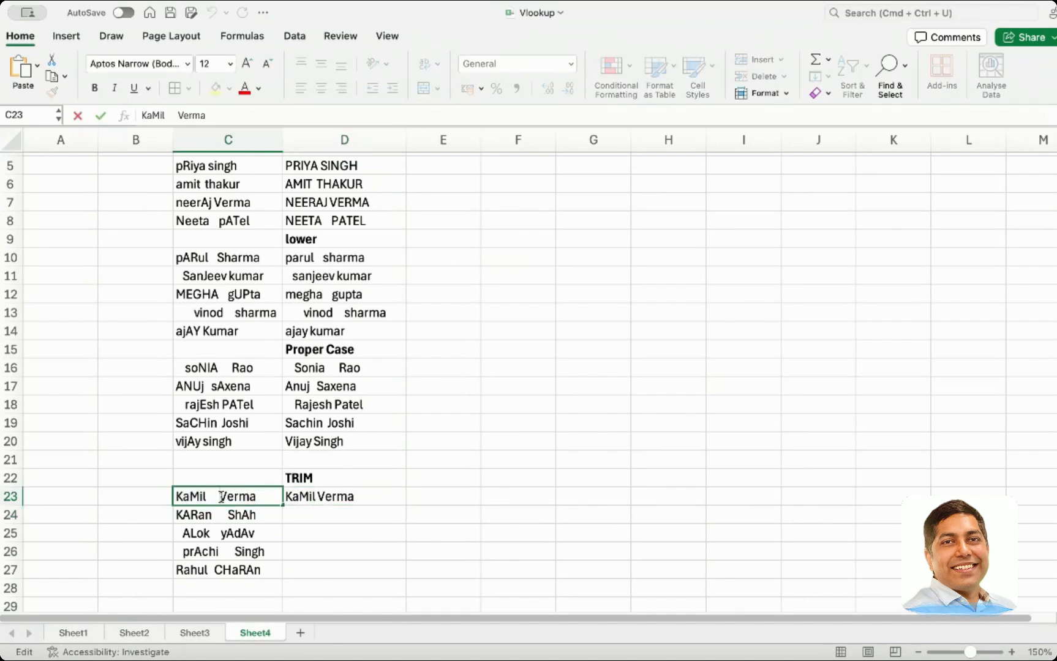
Fill the TRIM formula from D23 down through row 27
drag(220, 497, 208, 496)
click(308, 496)
double_click(310, 496)
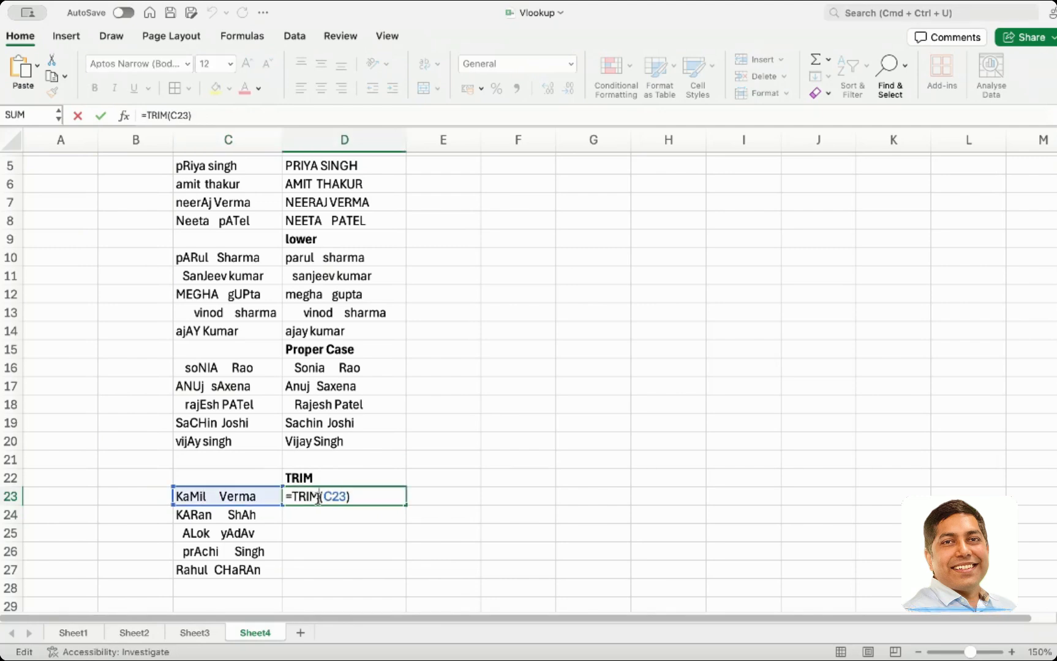
click(360, 526)
click(323, 499)
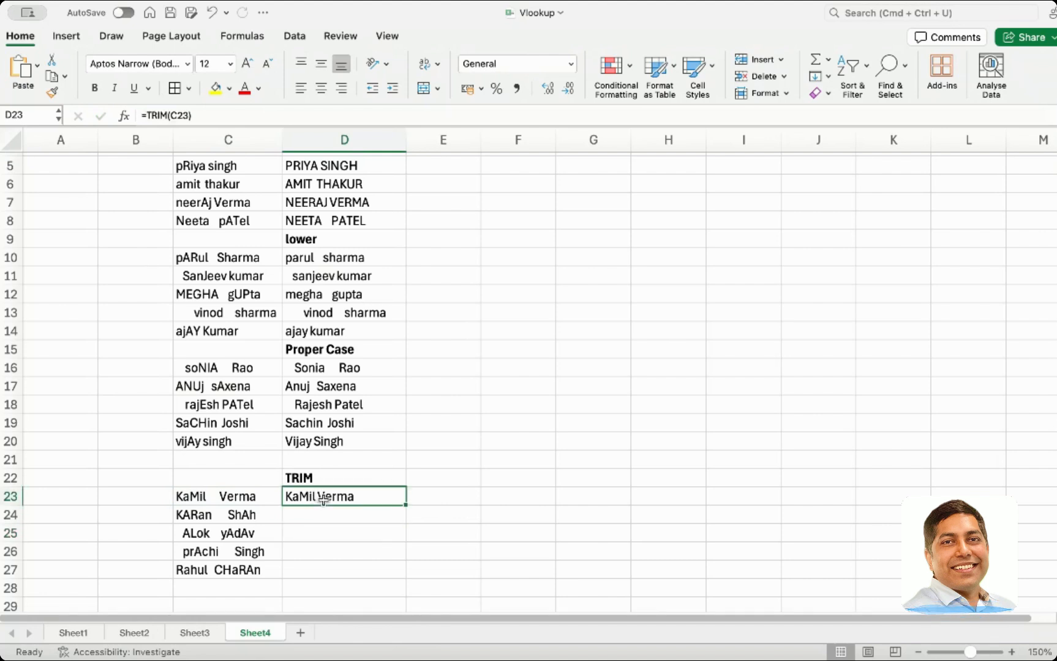
drag(406, 505, 394, 574)
click(436, 524)
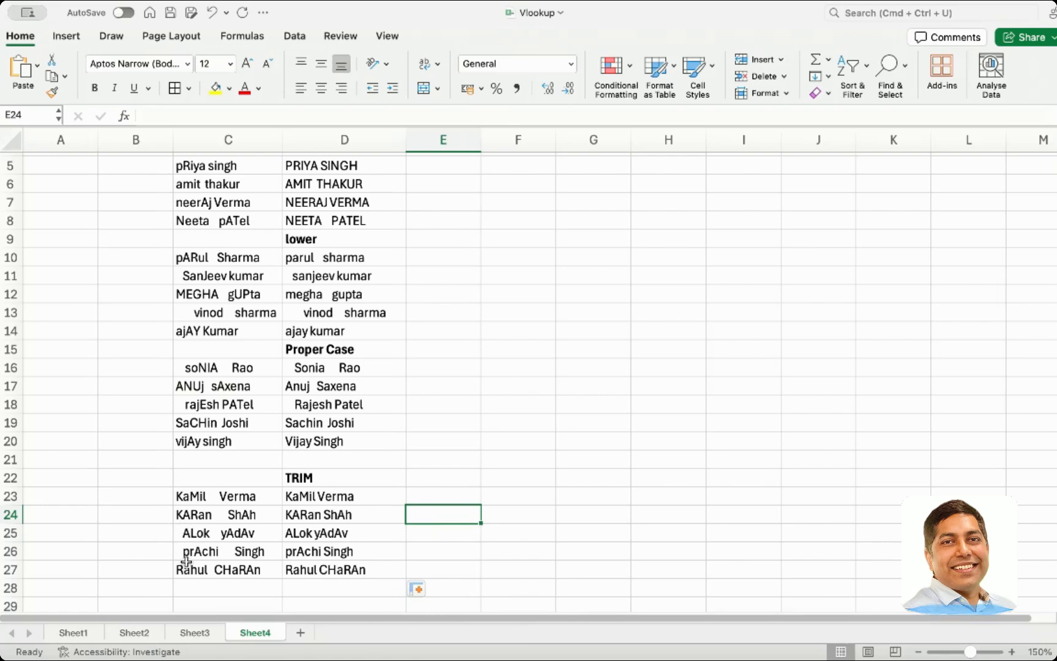
Compare the original names in column C with the trimmed and proper-case results in column D
double_click(254, 497)
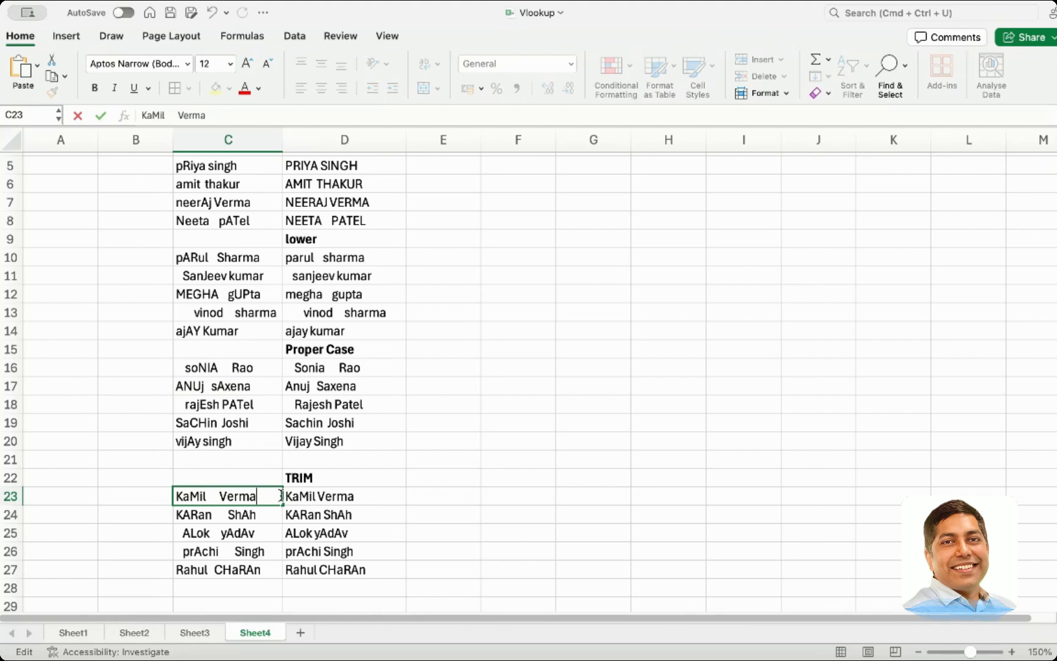
key(Return)
click(325, 496)
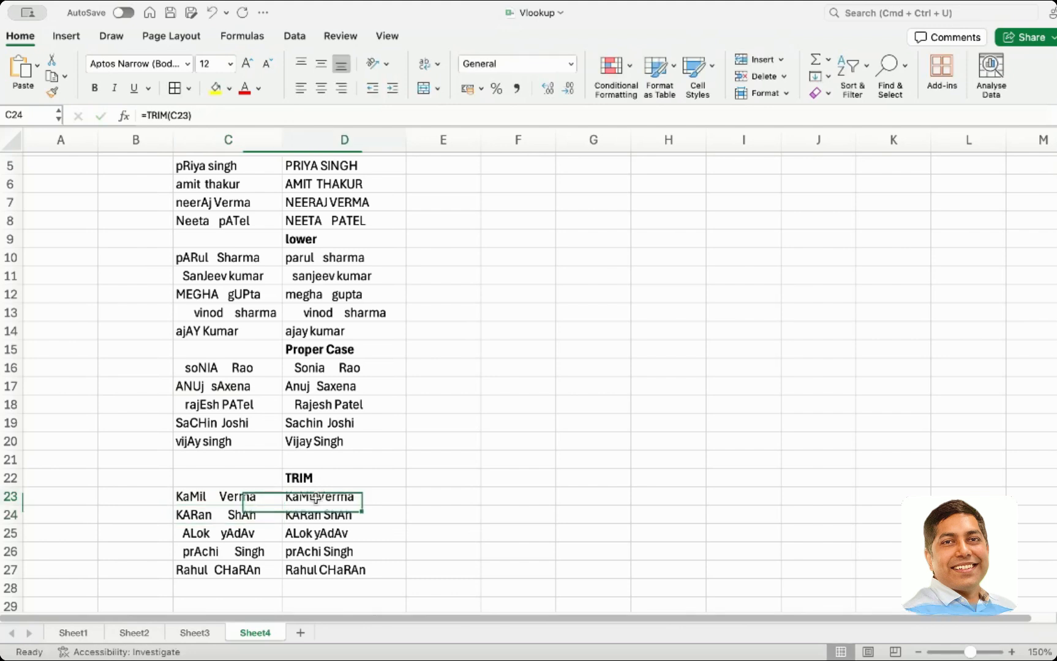
double_click(319, 496)
click(406, 502)
click(382, 503)
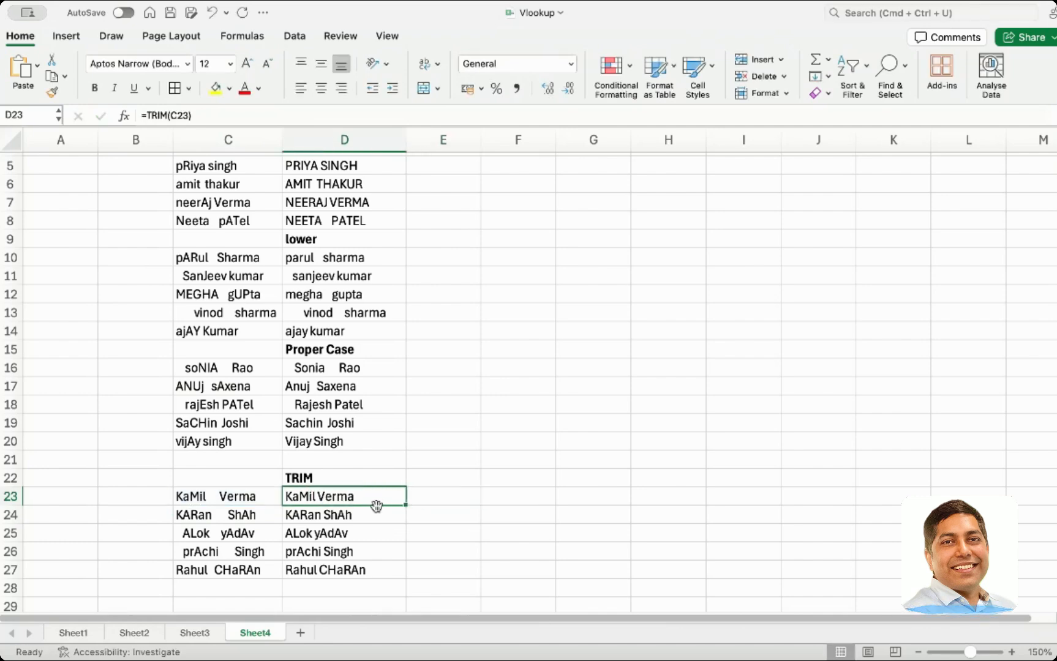
click(376, 519)
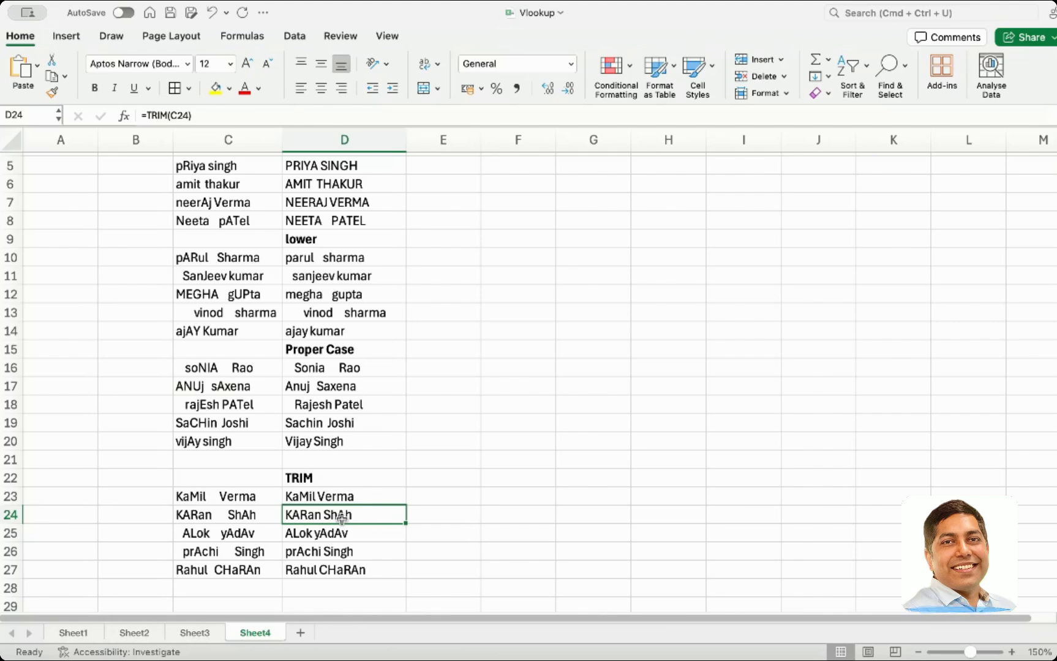
click(313, 481)
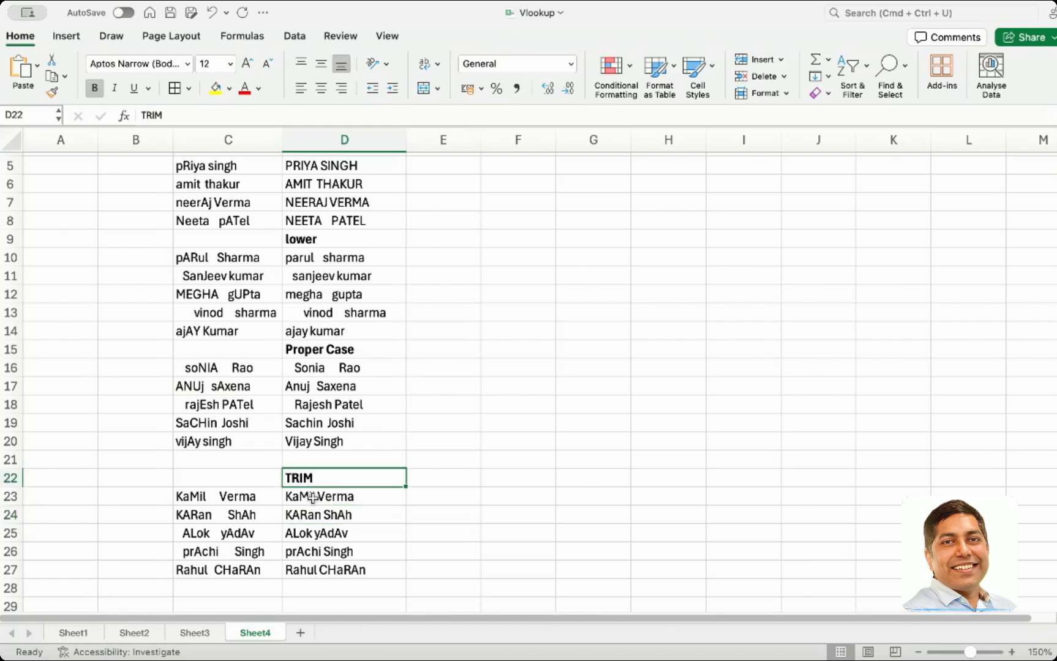
drag(216, 367, 216, 433)
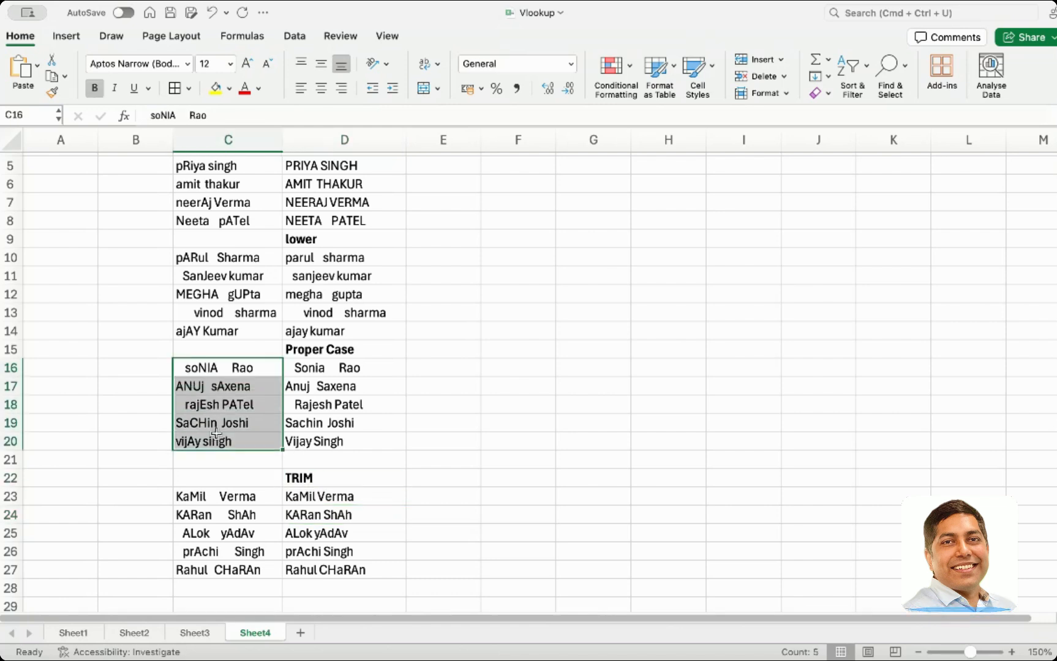
click(341, 478)
click(345, 353)
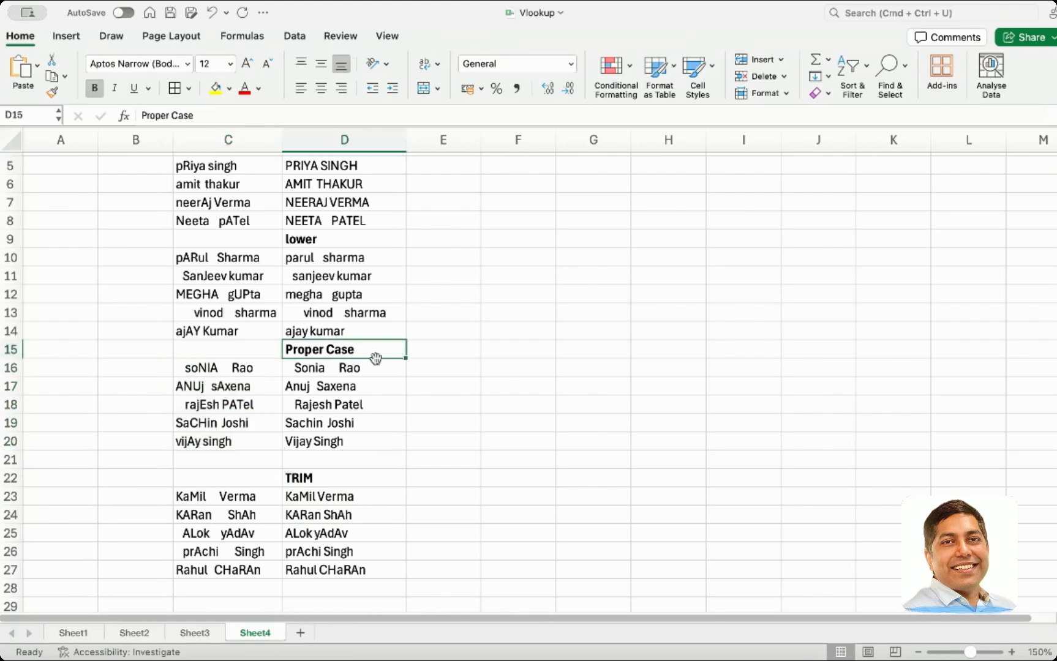
click(493, 352)
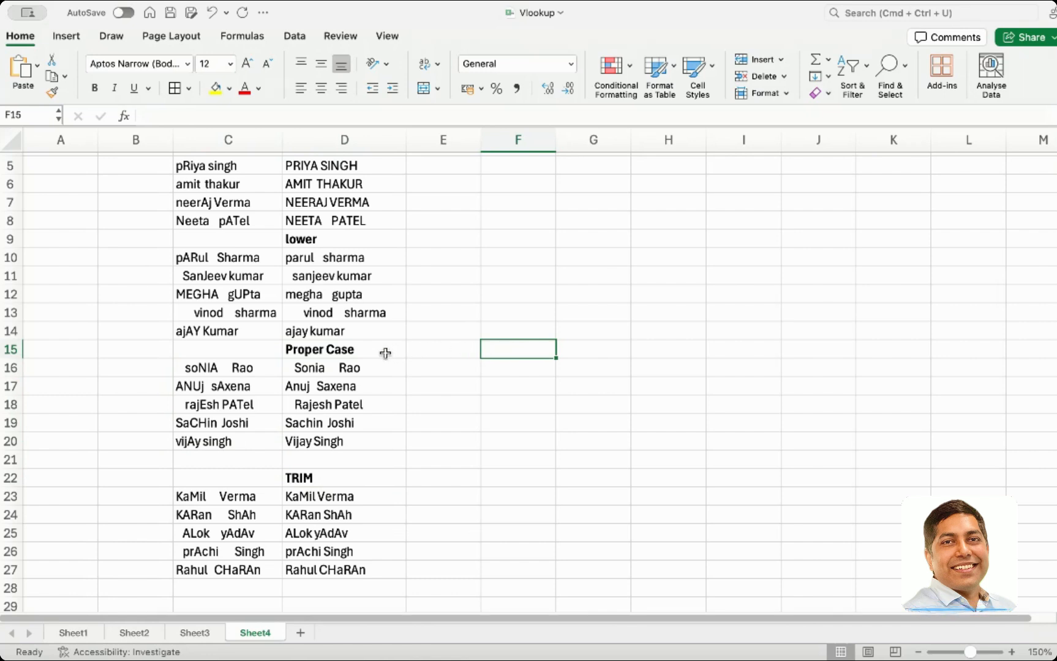
Copy the Proper Case heading to F15 and extend it to read Proper Case + Trim
click(385, 354)
key(super+c)
click(537, 354)
key(super+v)
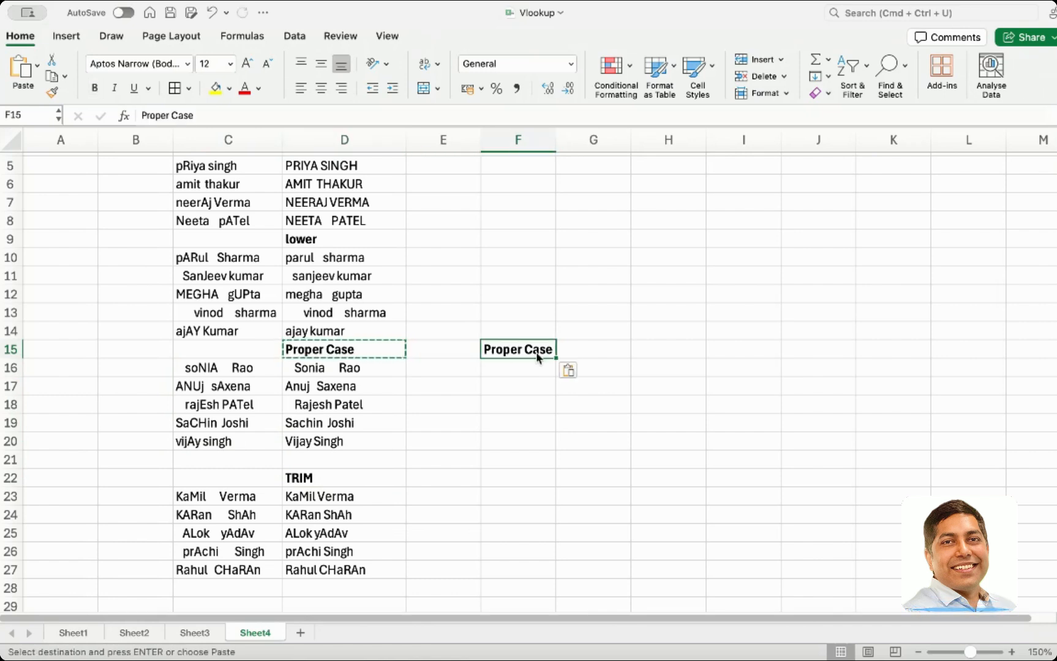
key(Escape)
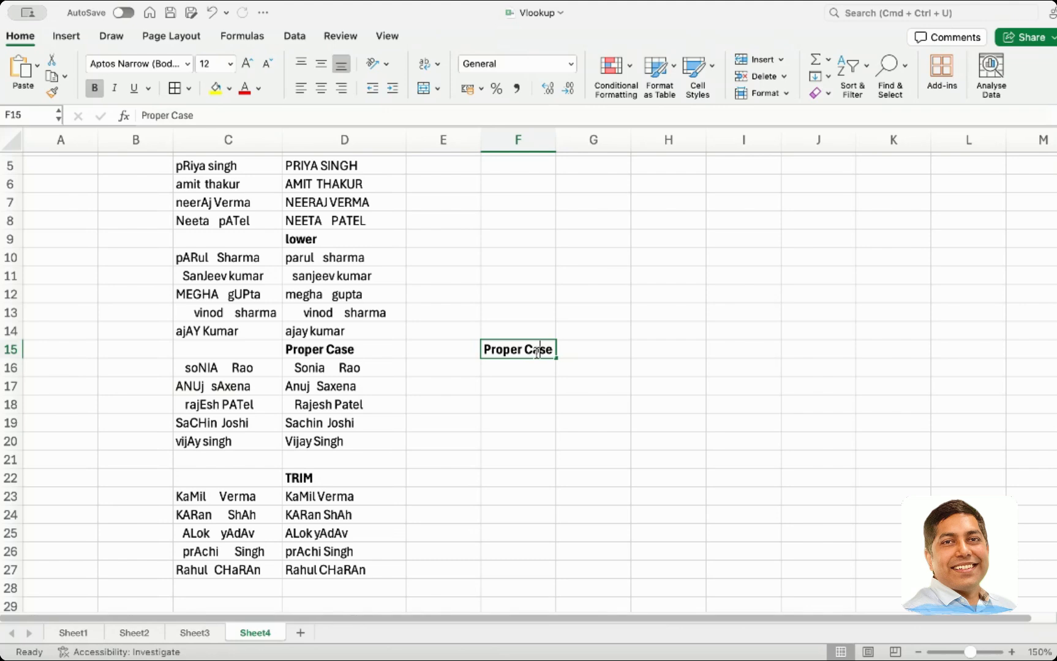
key(F2)
text(+ Trim)
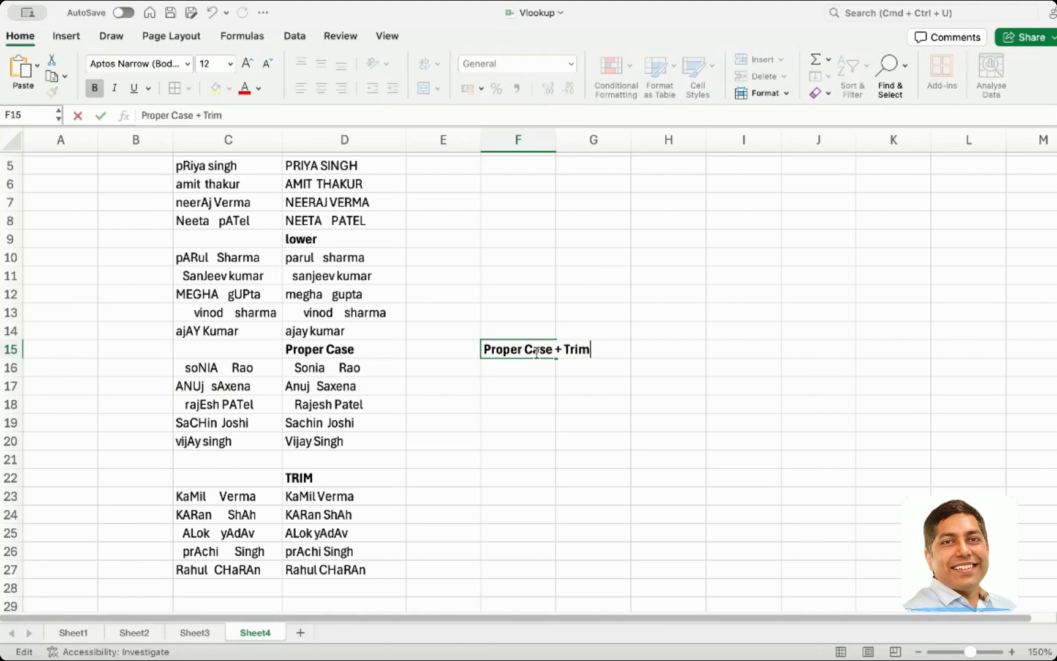
key(Return)
Enter =PROPER(TRIM(C16)) in F16 and fill it down through row 20
text(=)
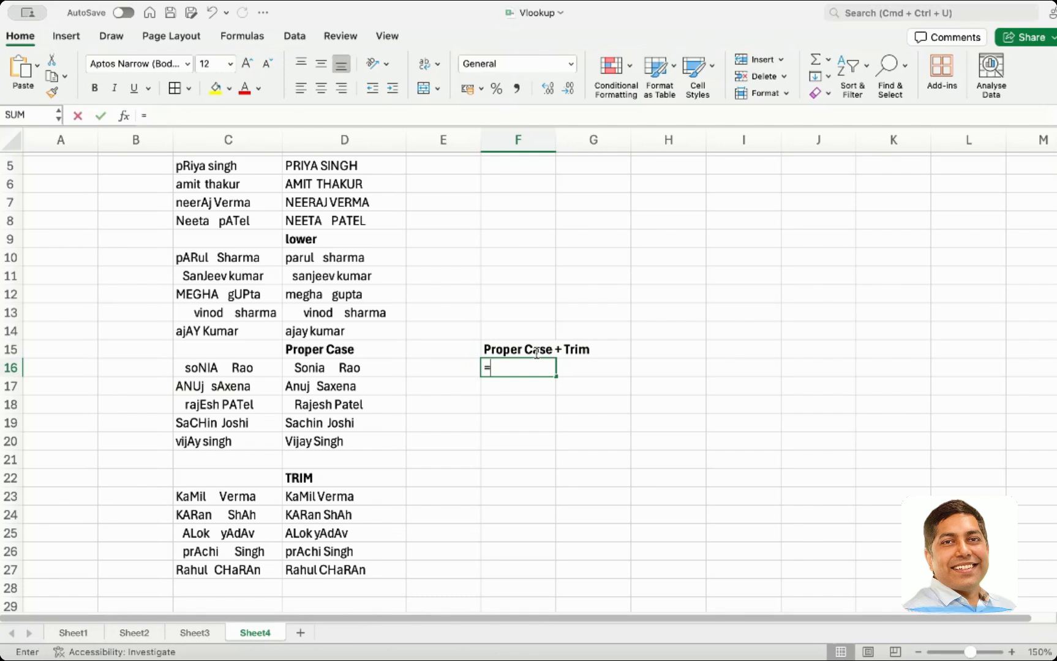
text(prop)
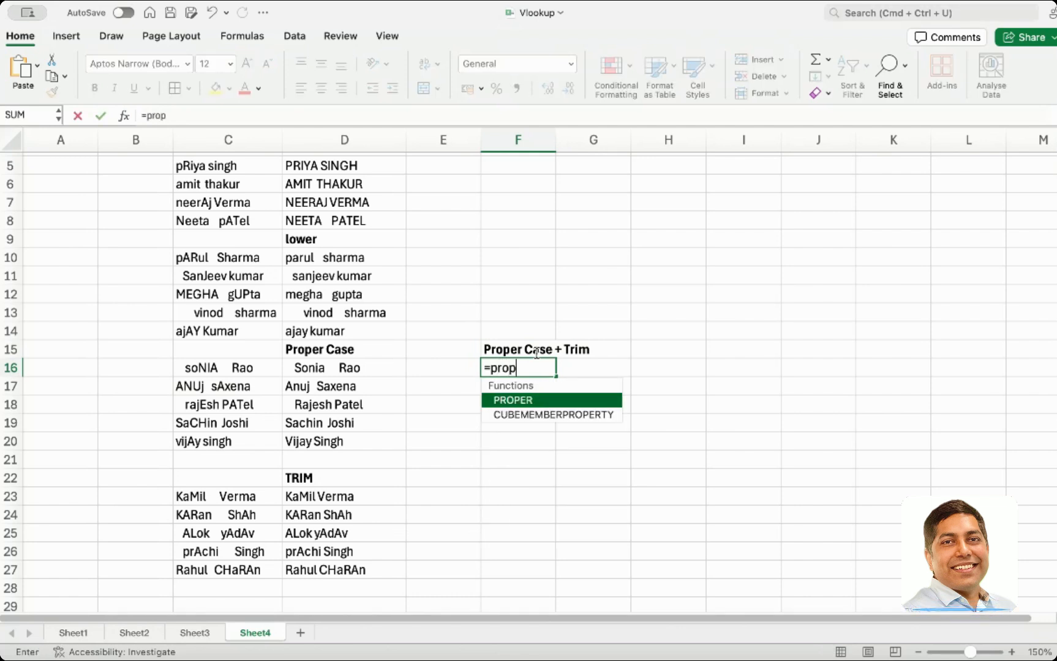
text(er()
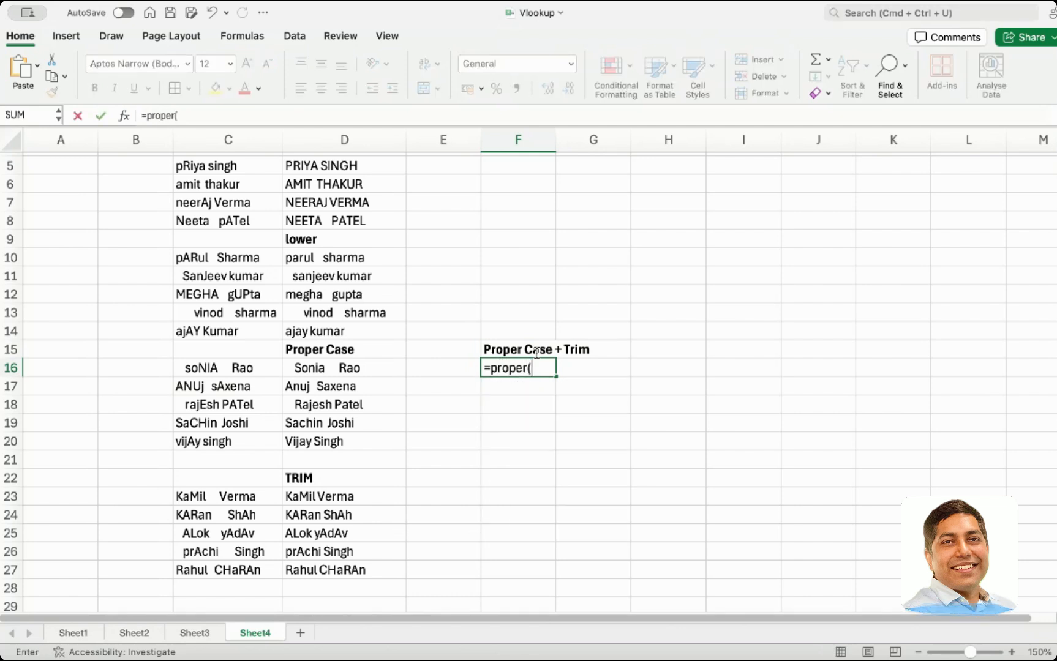
text(trim)
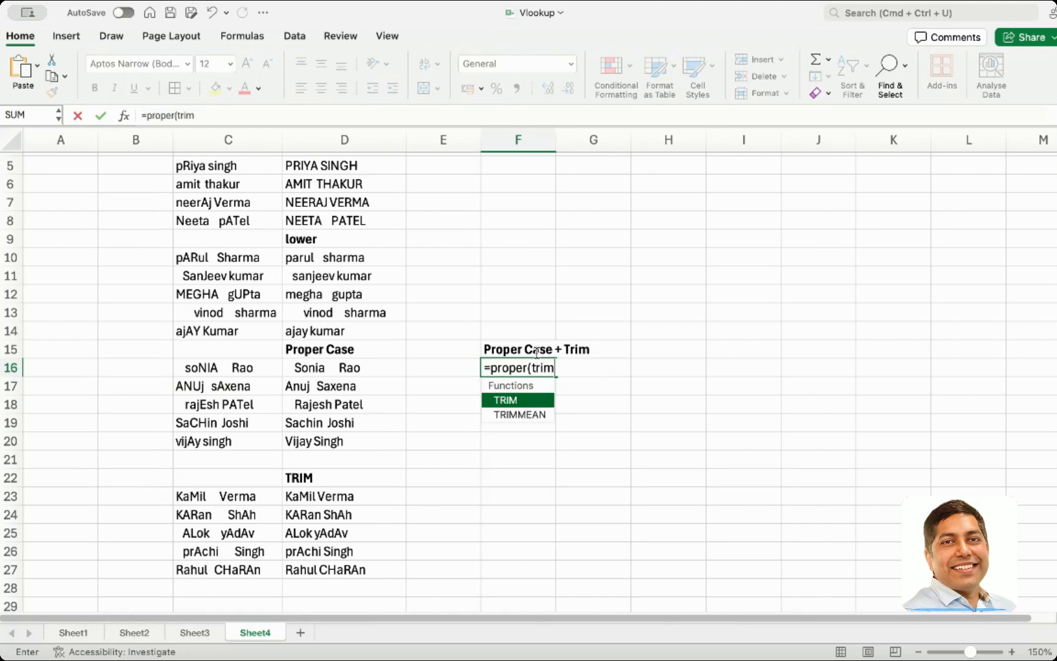
text(()
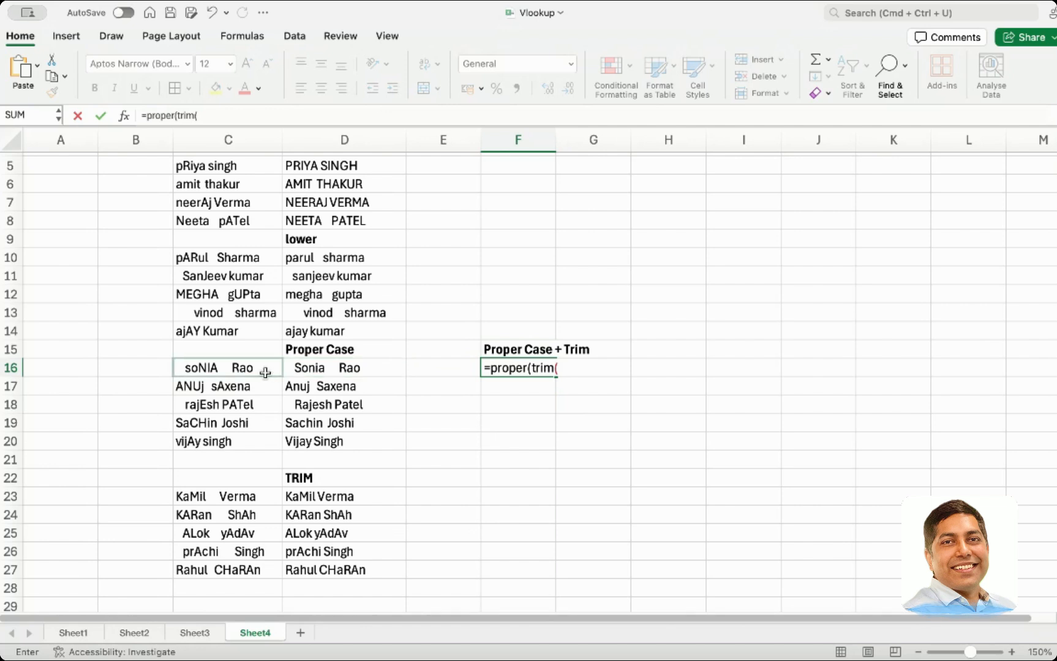
click(264, 373)
text())
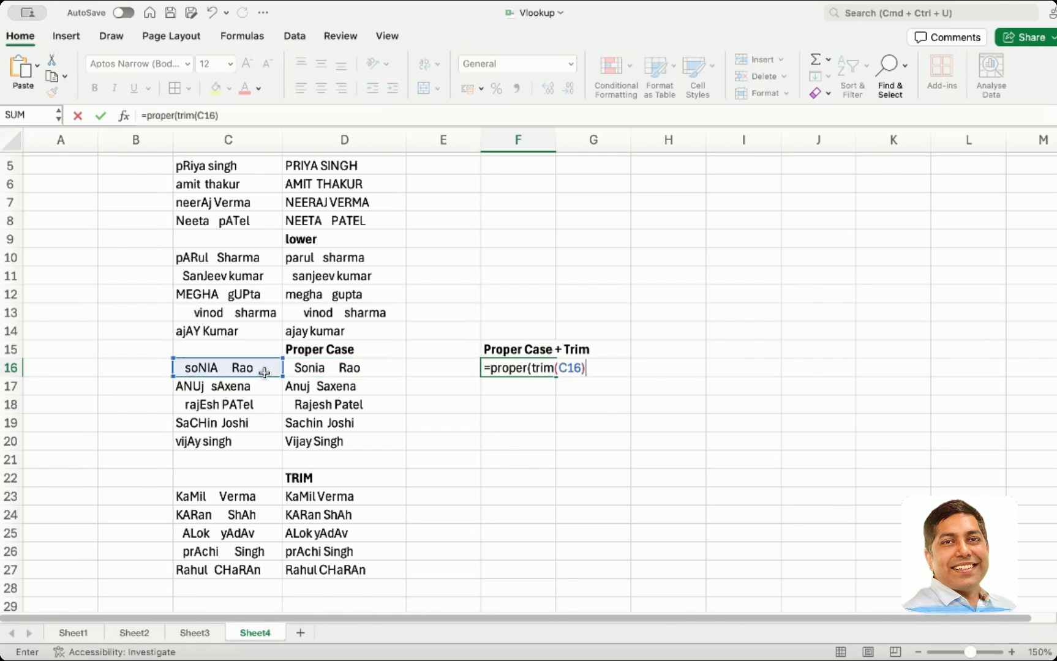
key(Return)
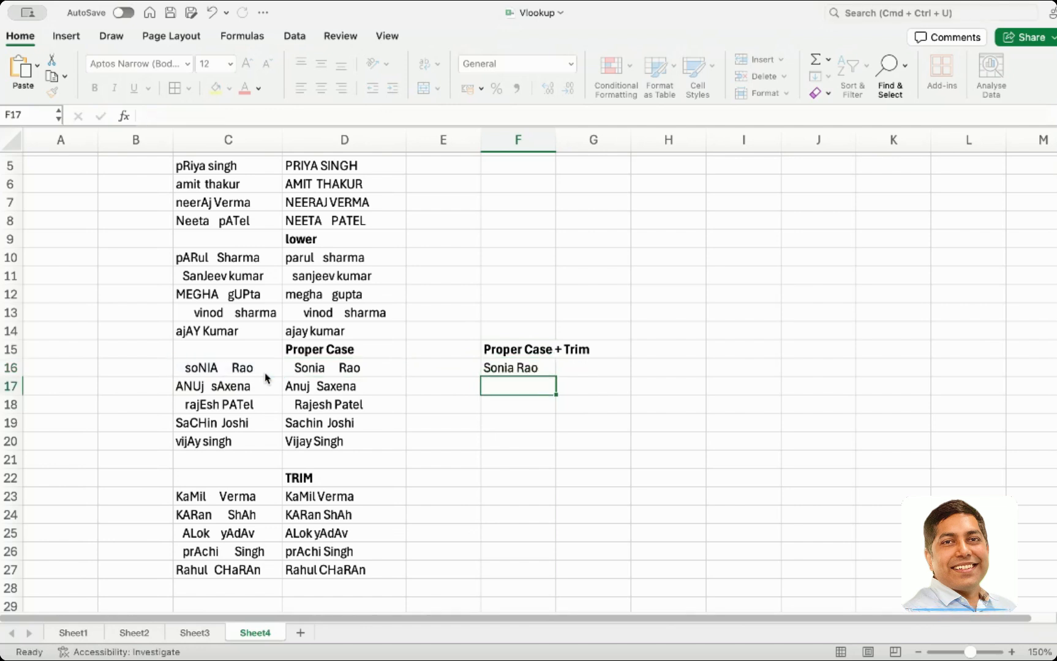
click(506, 367)
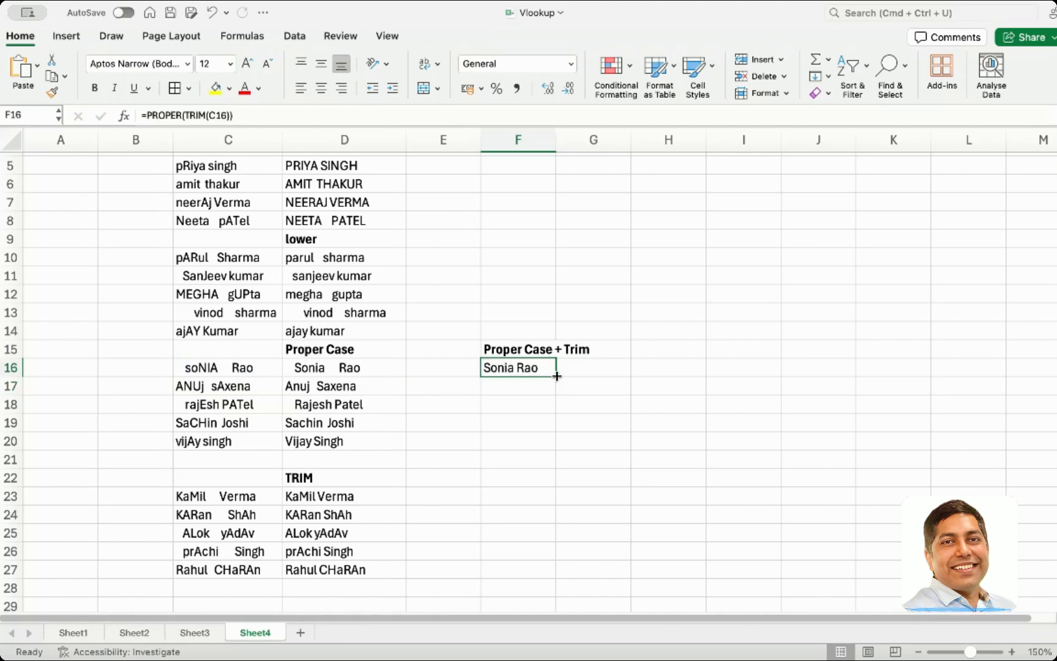
drag(556, 376, 549, 445)
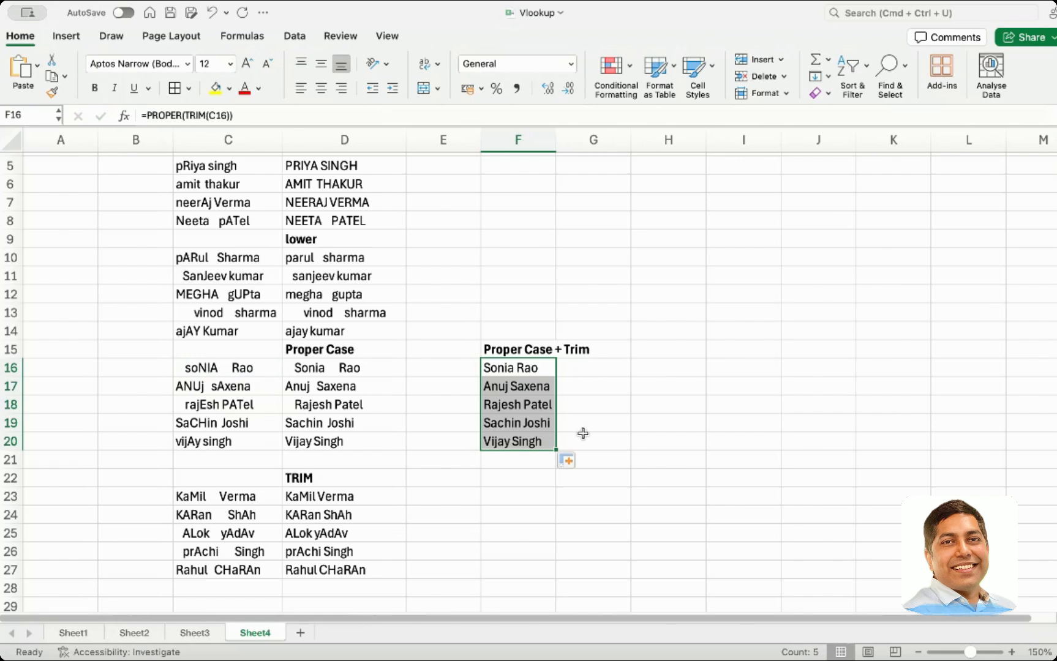
click(583, 433)
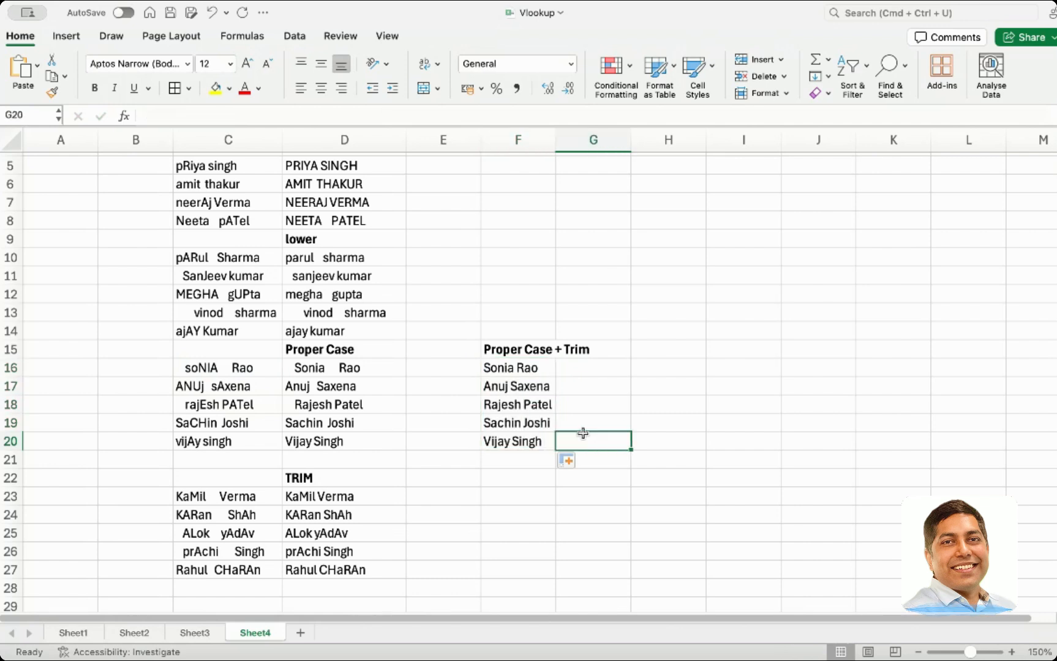
Zoom in and out to review the combined Proper Case + Trim results
click(1037, 651)
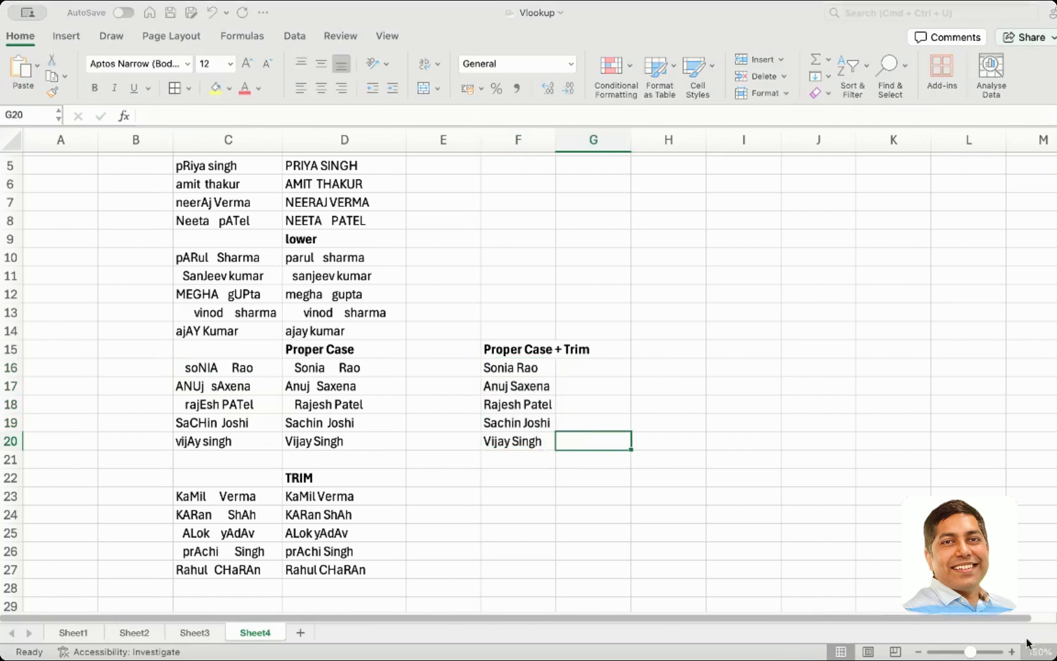
click(513, 178)
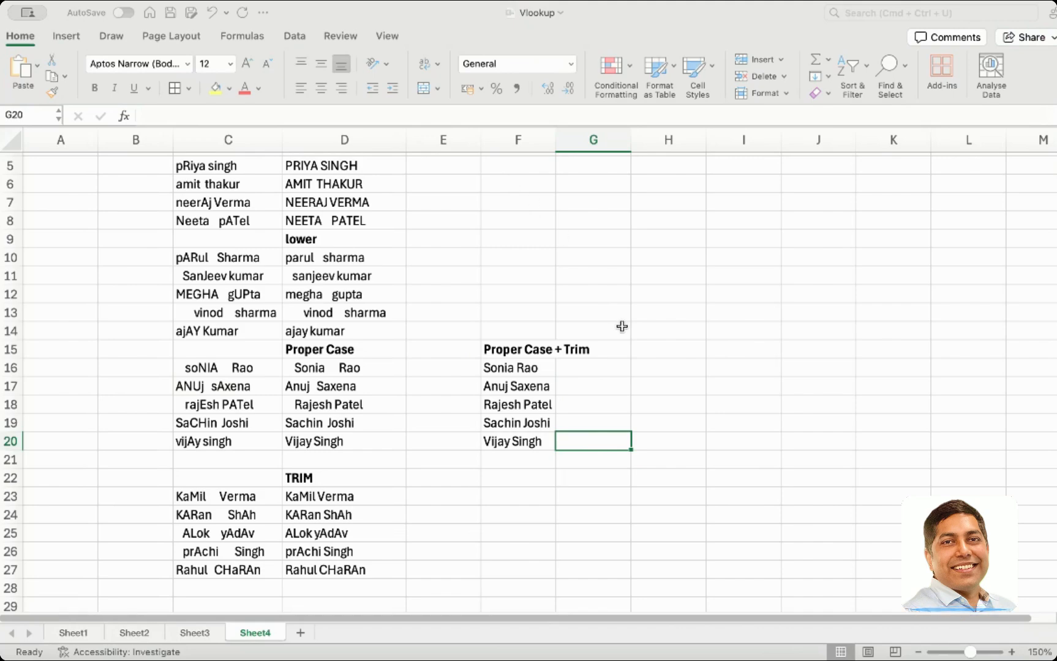
click(576, 336)
scroll(731, 404, down, 2)
scroll(731, 404, down, 2)
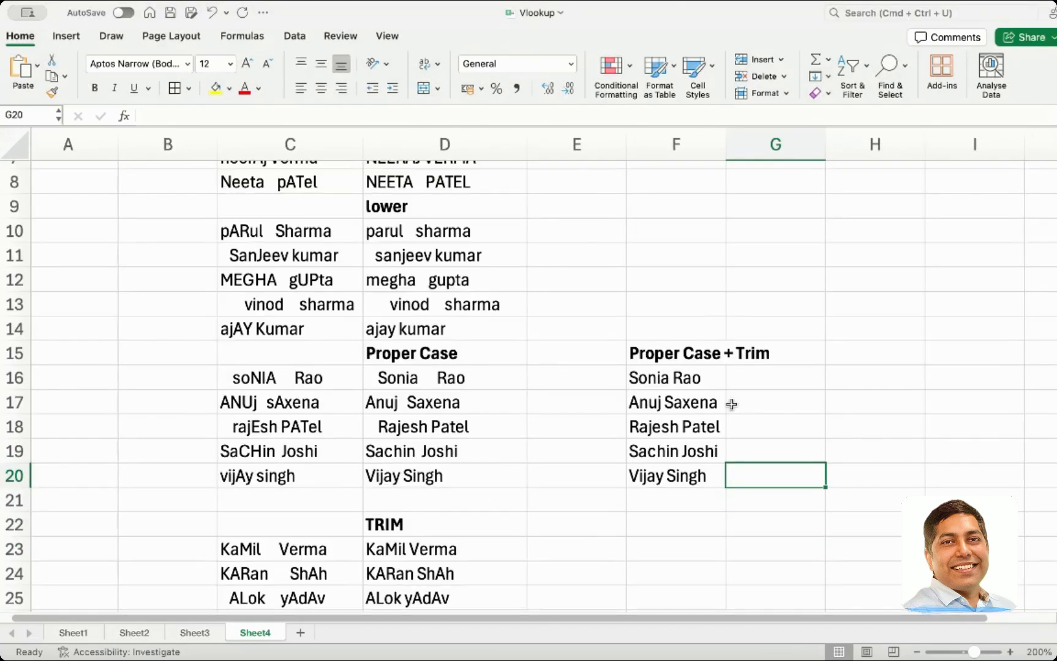
scroll(731, 404, up, 5)
scroll(723, 415, down, 5)
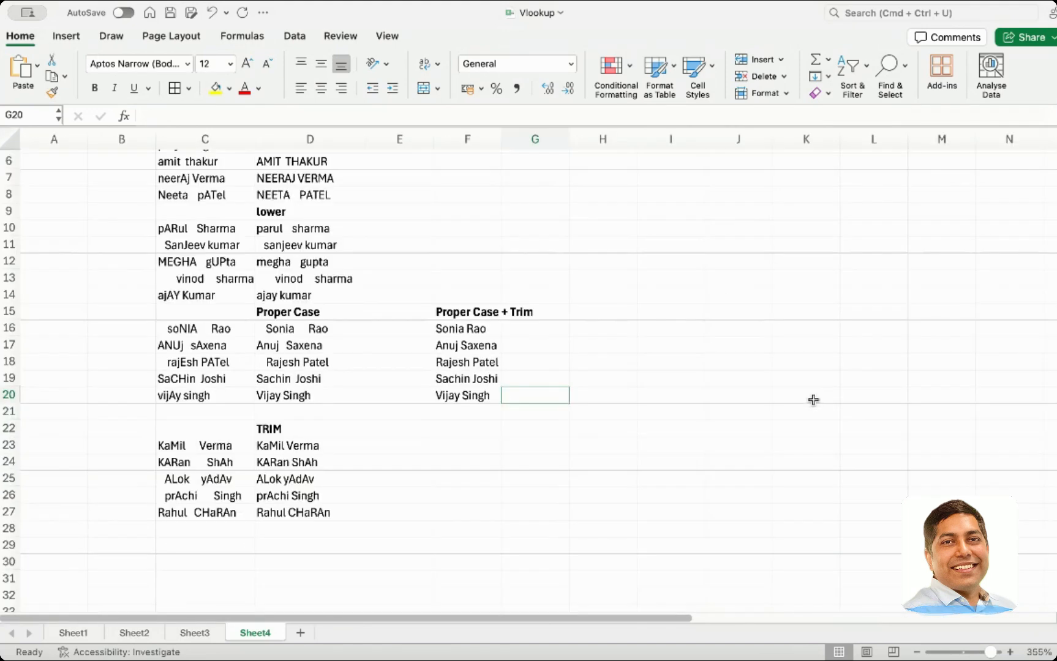
click(496, 396)
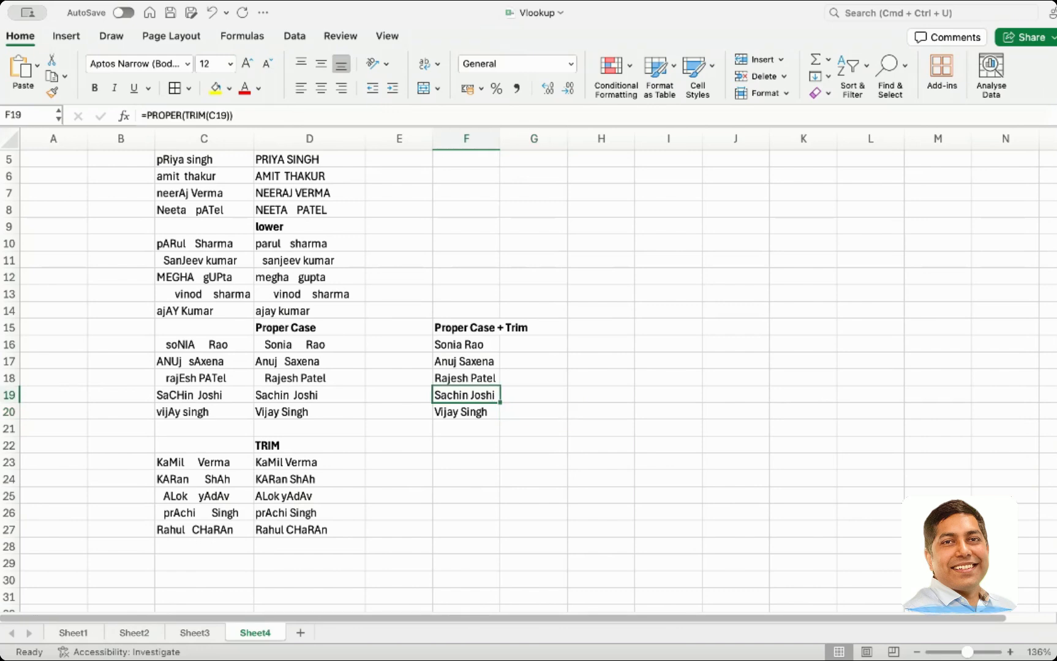
click(1041, 659)
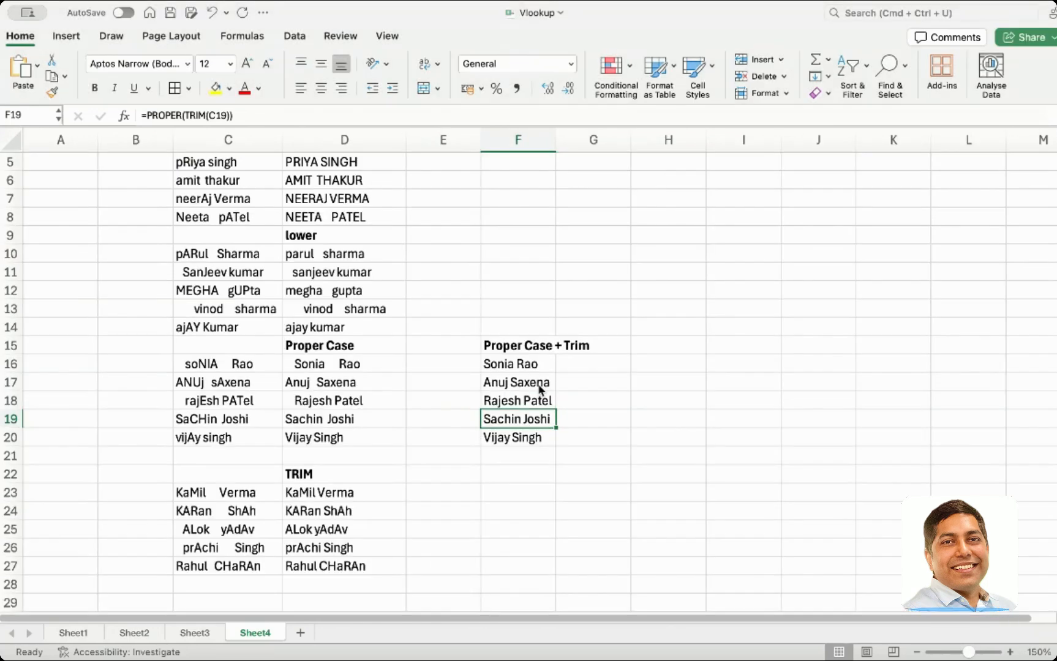
scroll(543, 390, up, 2)
click(507, 459)
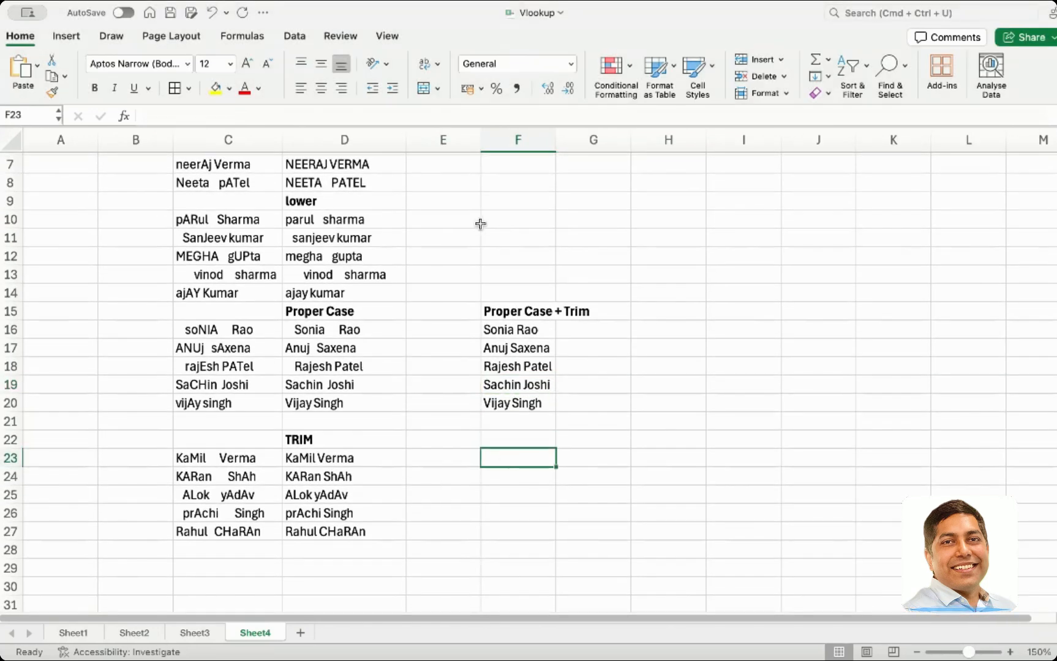
Copy the Proper Case + Trim heading to F22 and reword it to Trim + Proper Case
click(499, 309)
key(super+c)
click(503, 439)
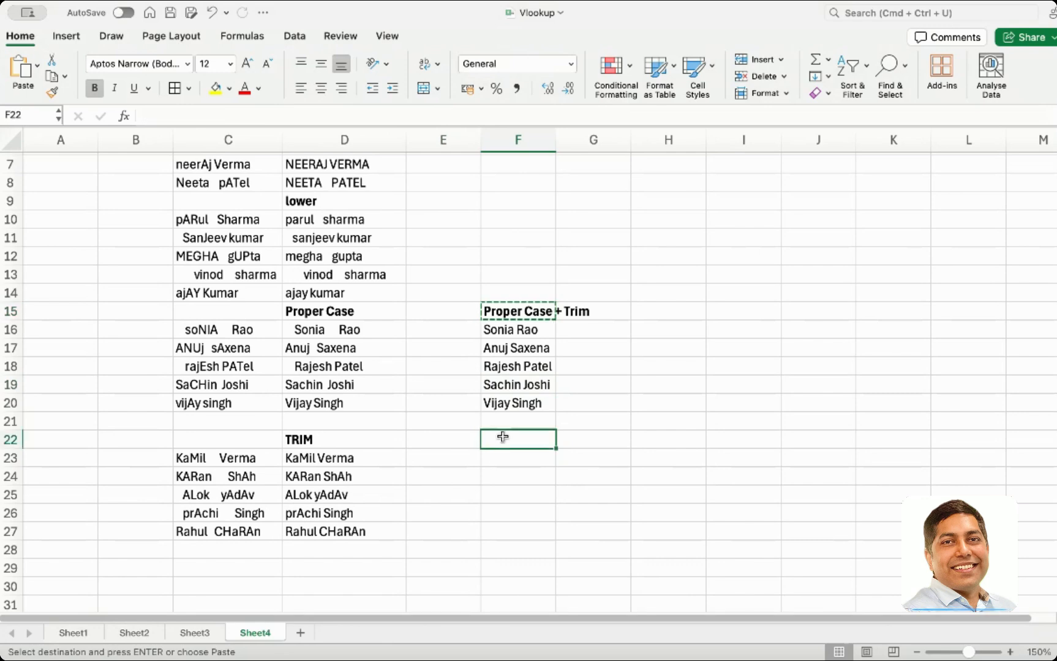
key(super+v)
double_click(510, 440)
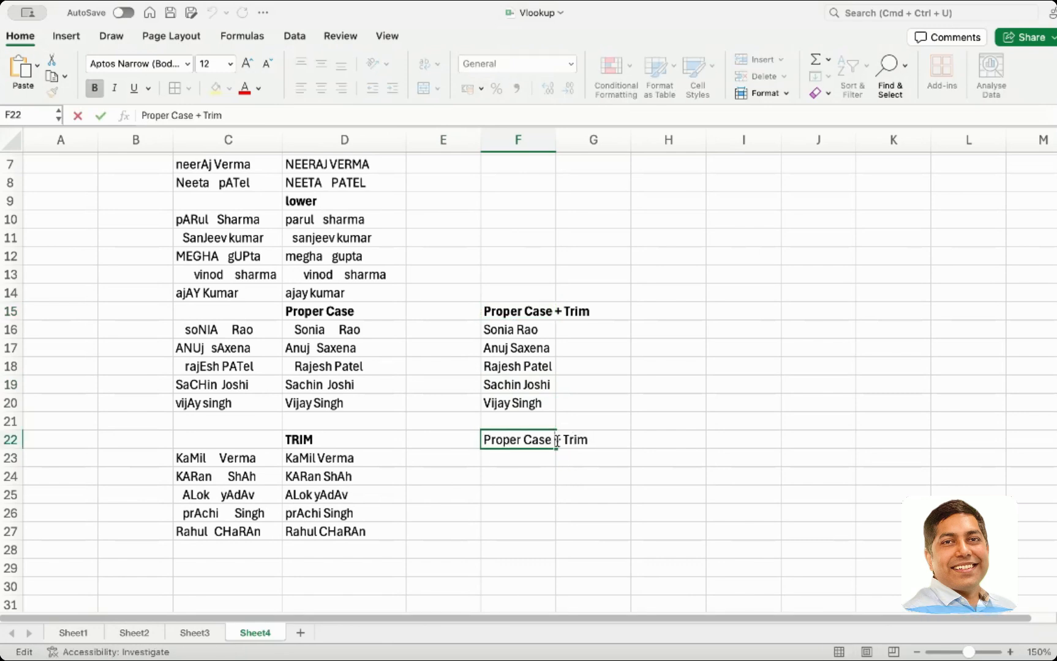
drag(561, 441, 445, 454)
key(BackSpace)
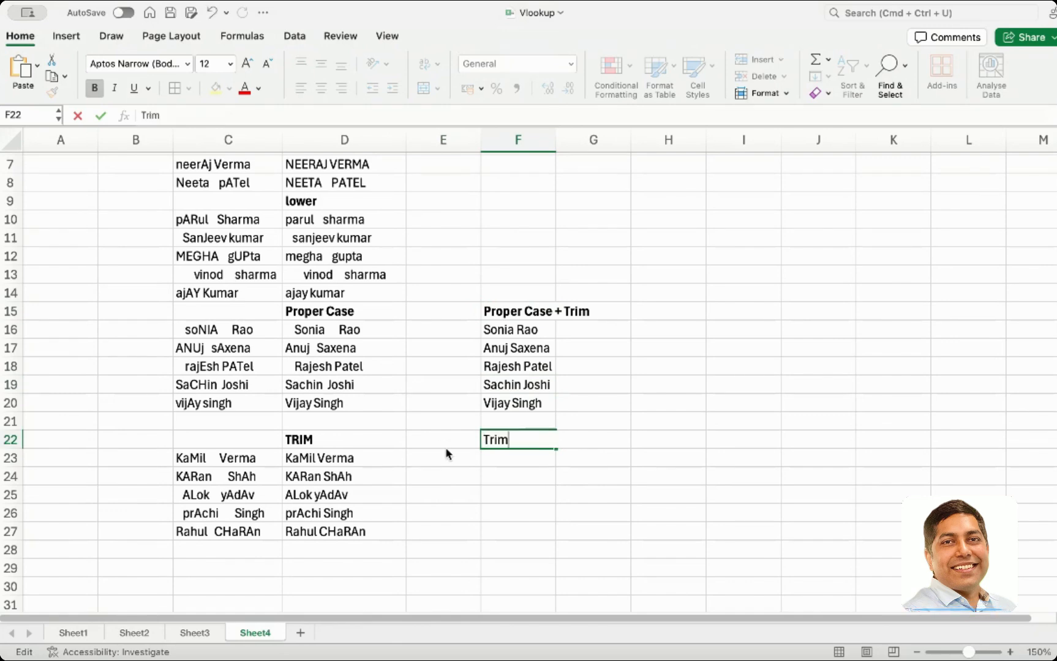
key(End)
text(+)
key(super+v)
key(BackSpace)
key(BackSpace)
key(BackSpace)
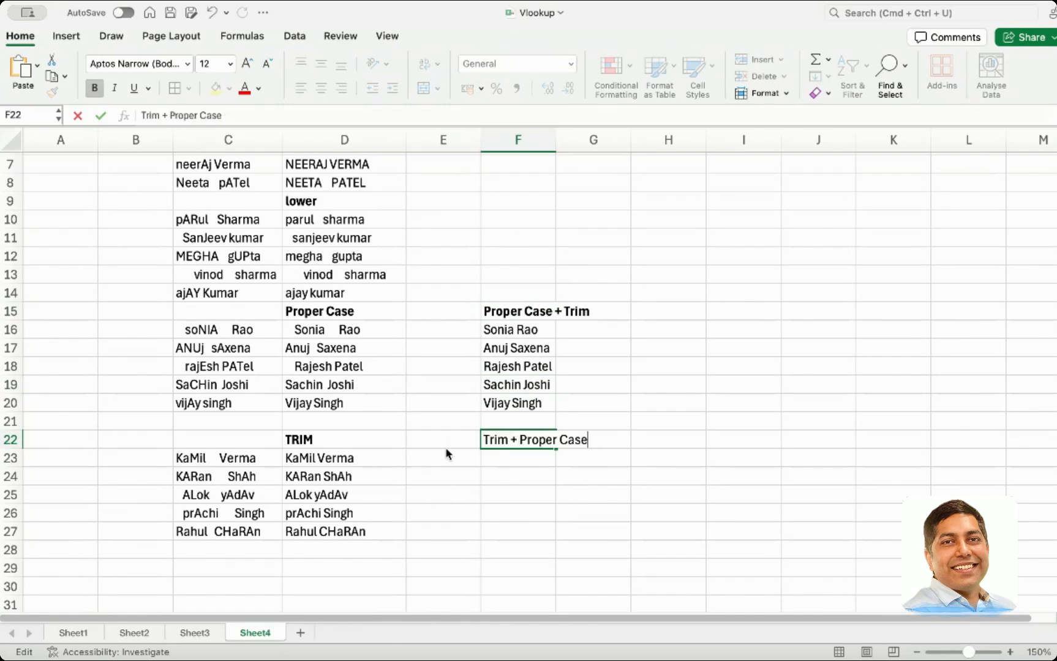
key(Return)
Enter =TRIM(PROPER(C23)) in F23 and fill it down through row 27
text(=)
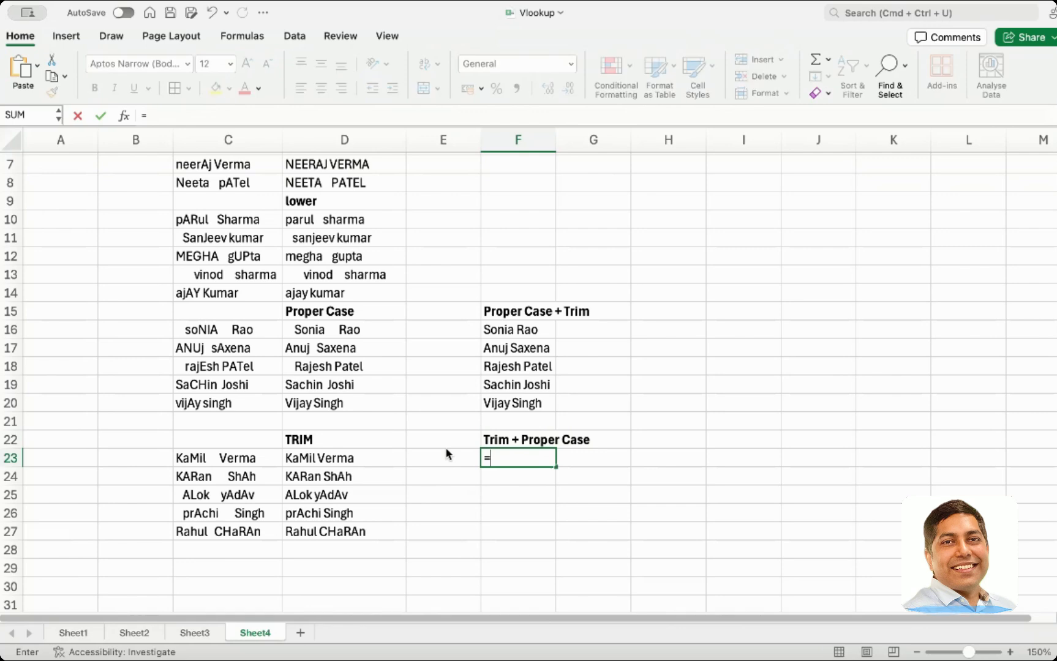
text(Trim)
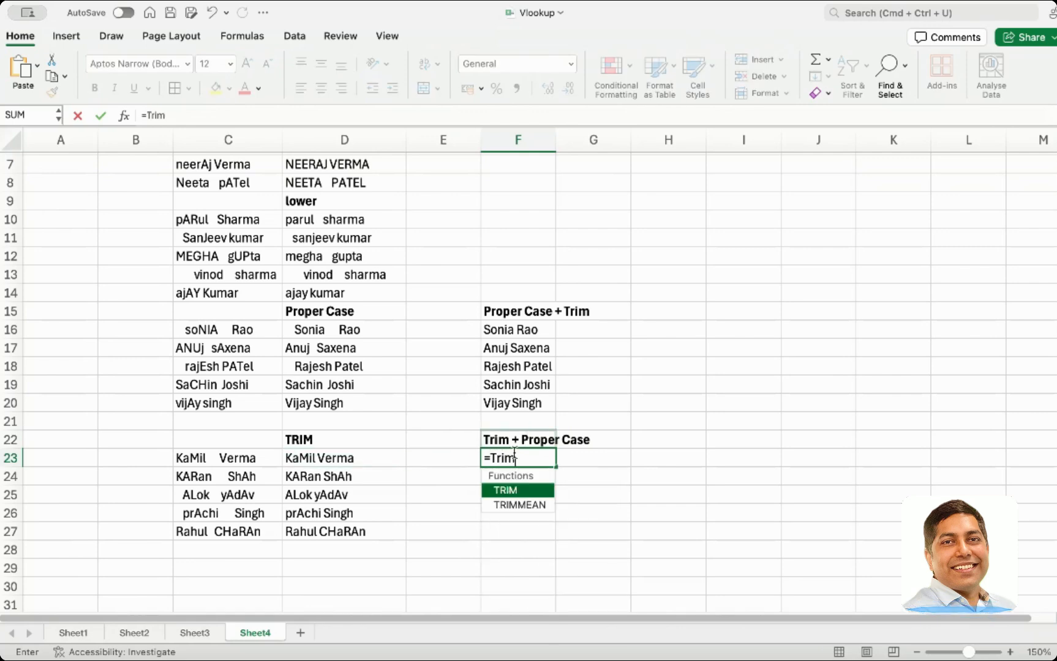
text((Pr)
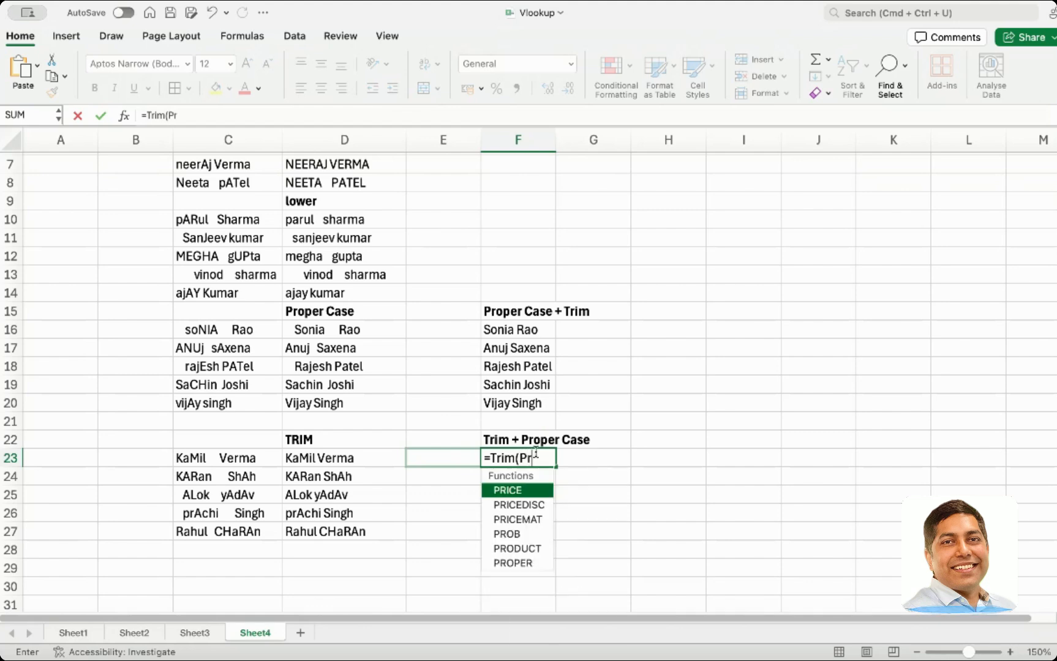
text(oper()
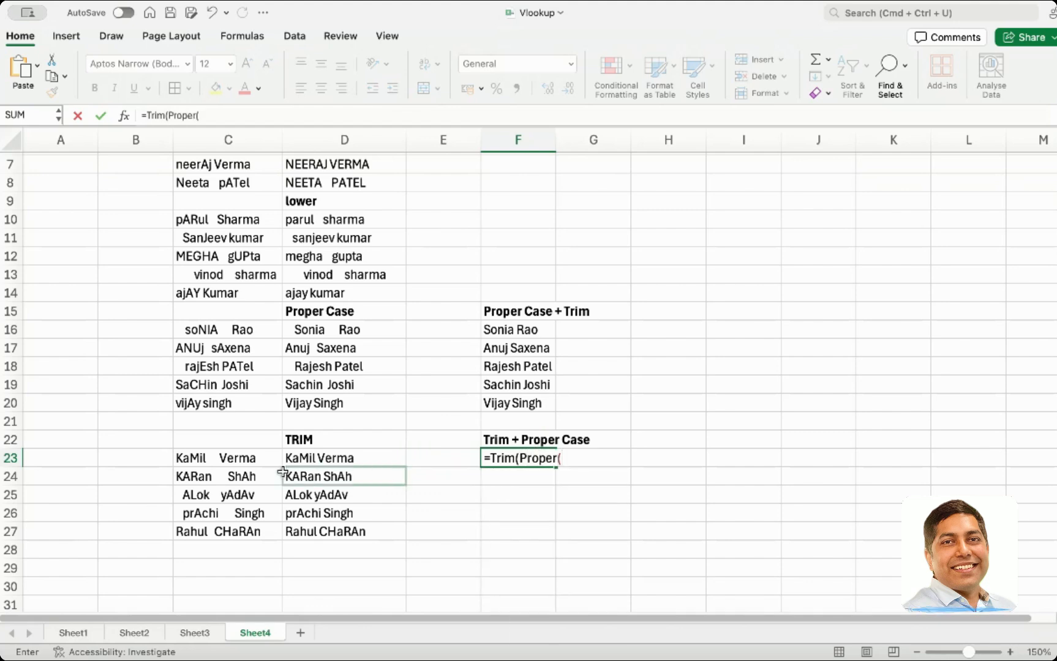
click(267, 456)
text())
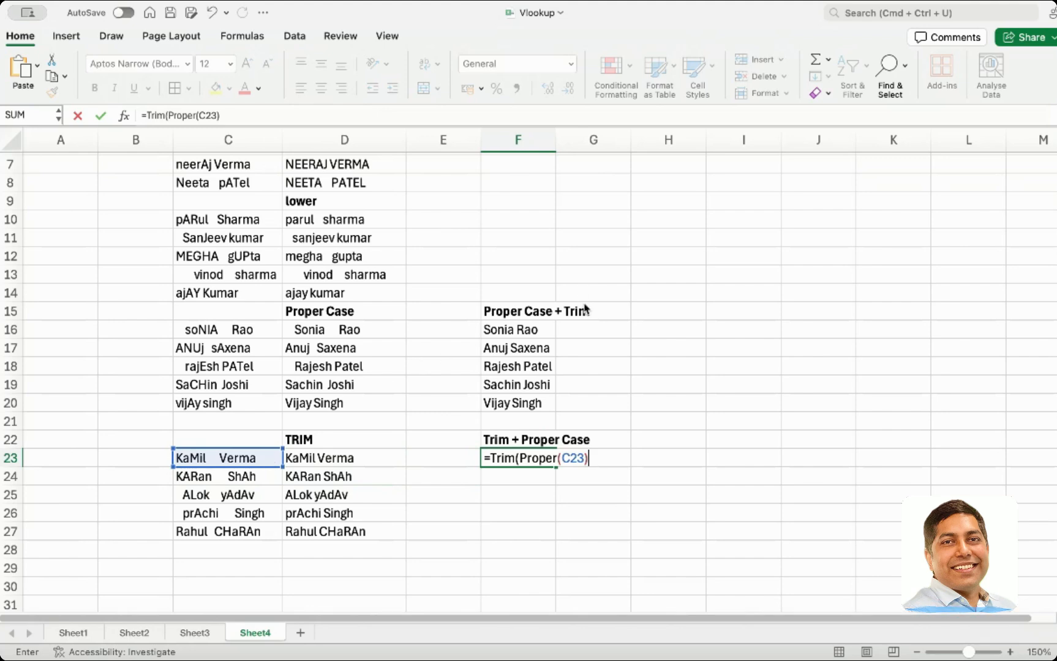
key(Return)
double_click(529, 459)
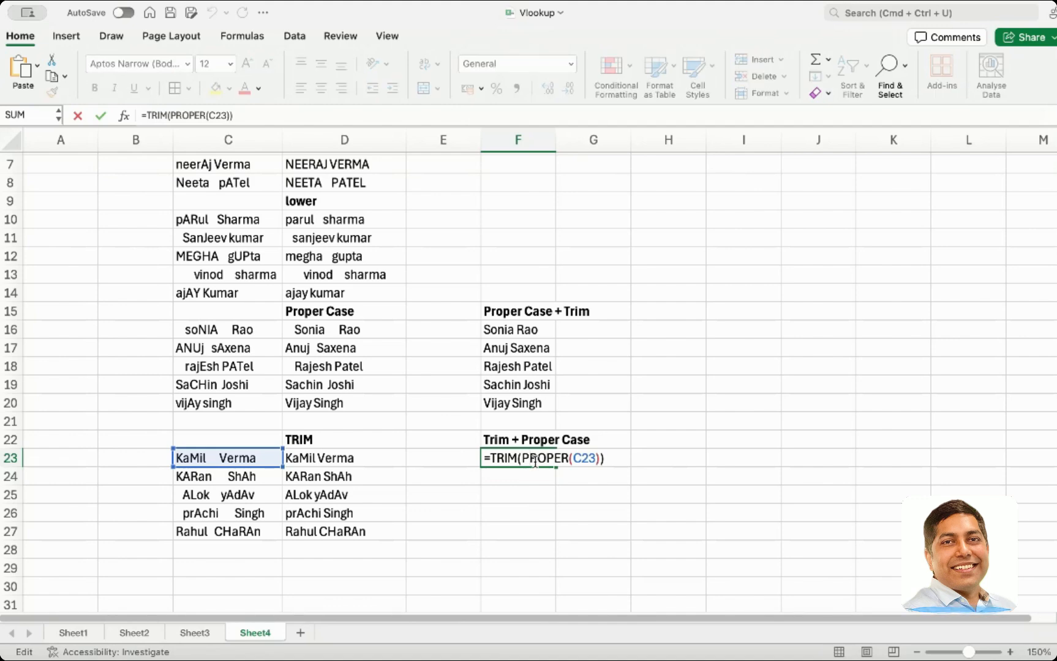
key(Return)
click(553, 463)
drag(559, 465, 558, 534)
click(589, 523)
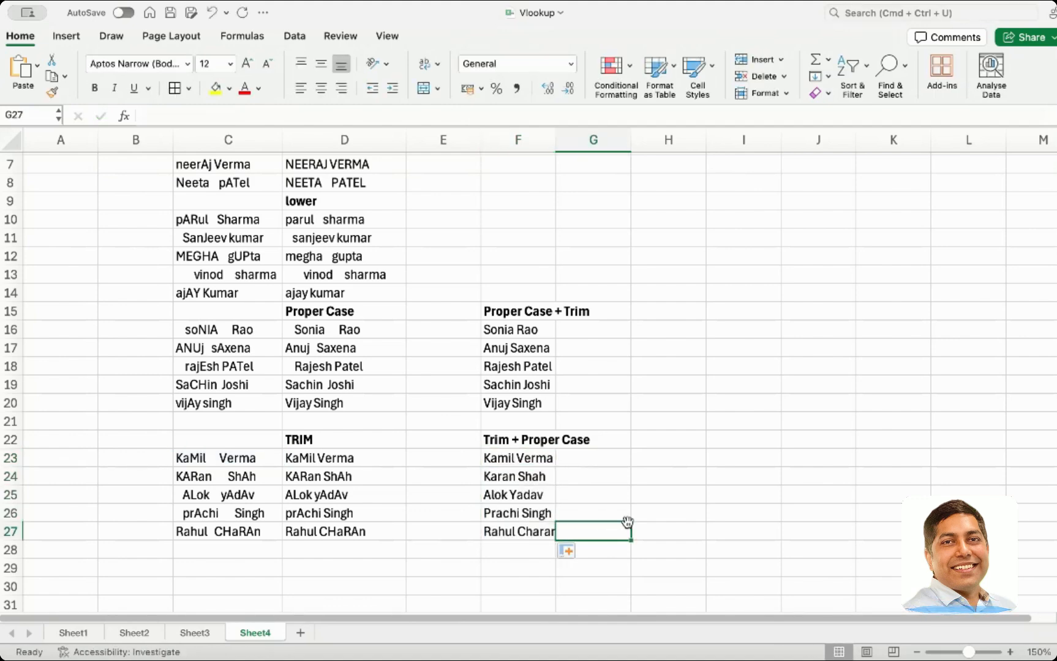
click(782, 476)
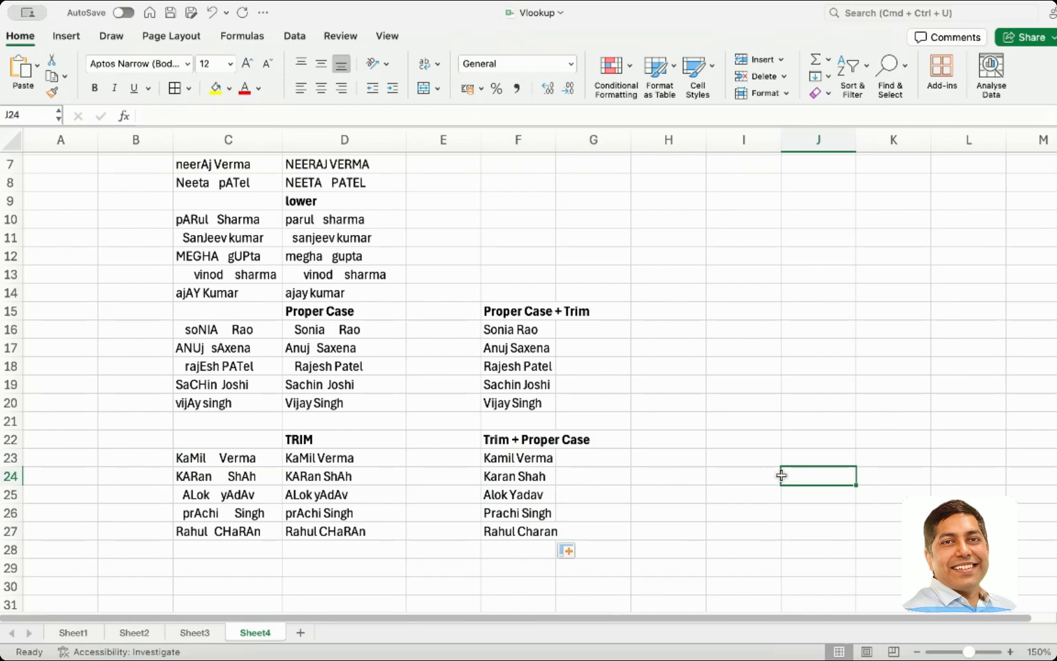
scroll(781, 476, up, 3)
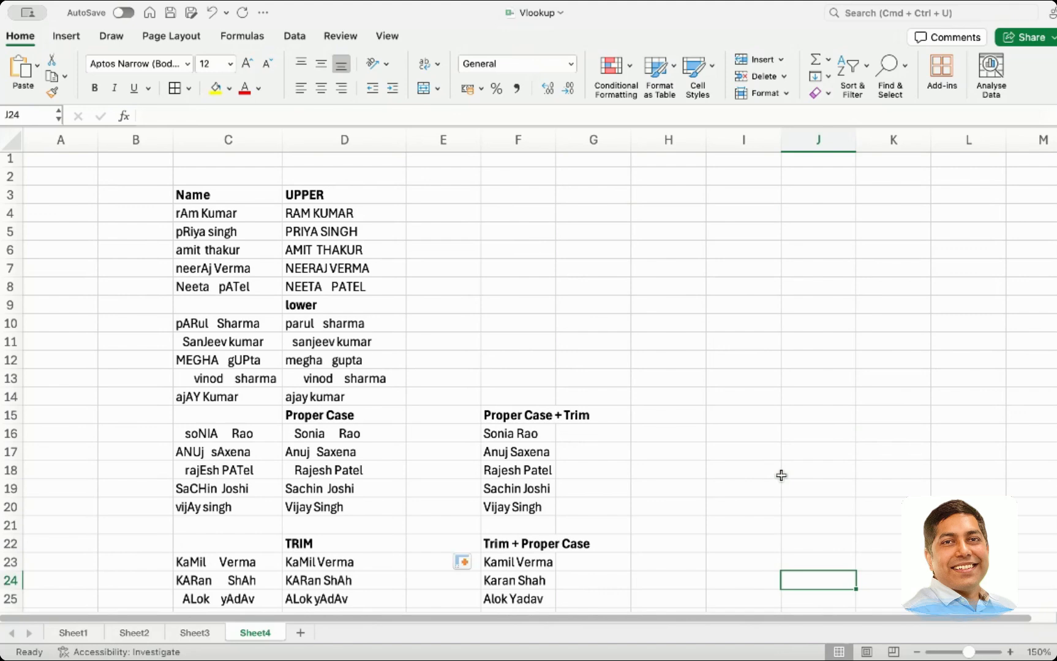
scroll(647, 333, down, 1)
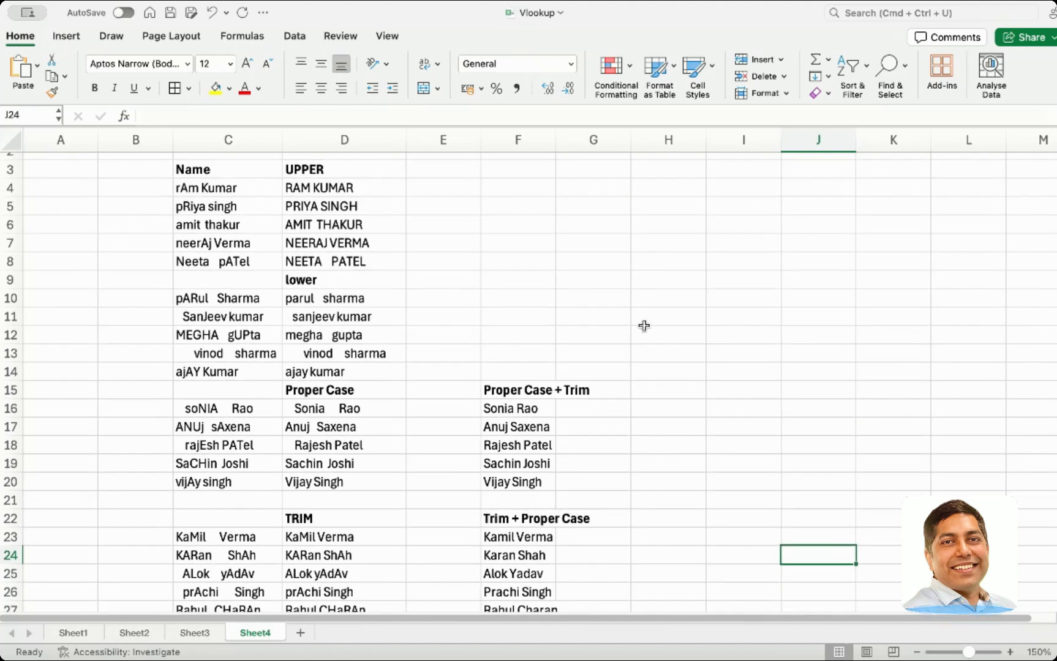